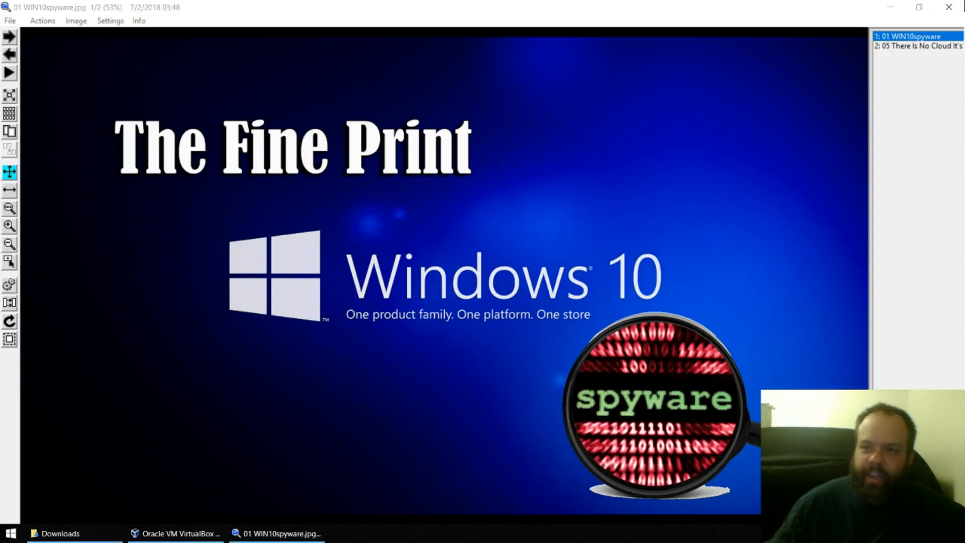
- Close the spyware slide and open the '02 bios hot key' shortcut from Downloads despite the security warning
left_click(948, 7)
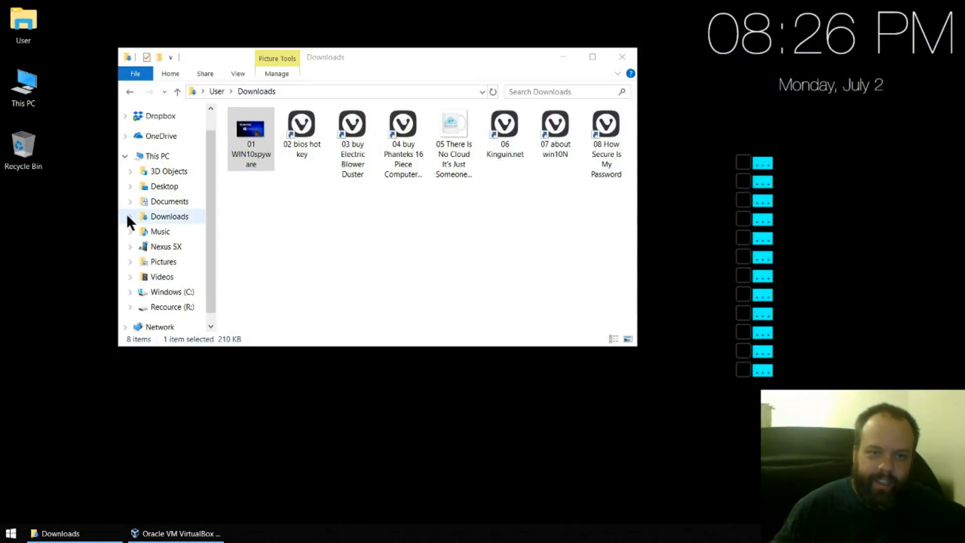
double_click(293, 132)
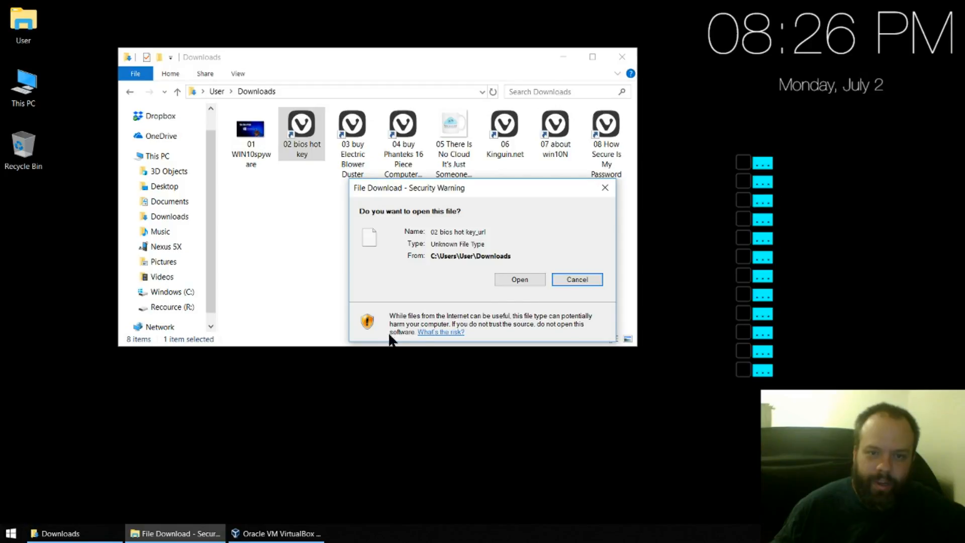
left_click(515, 281)
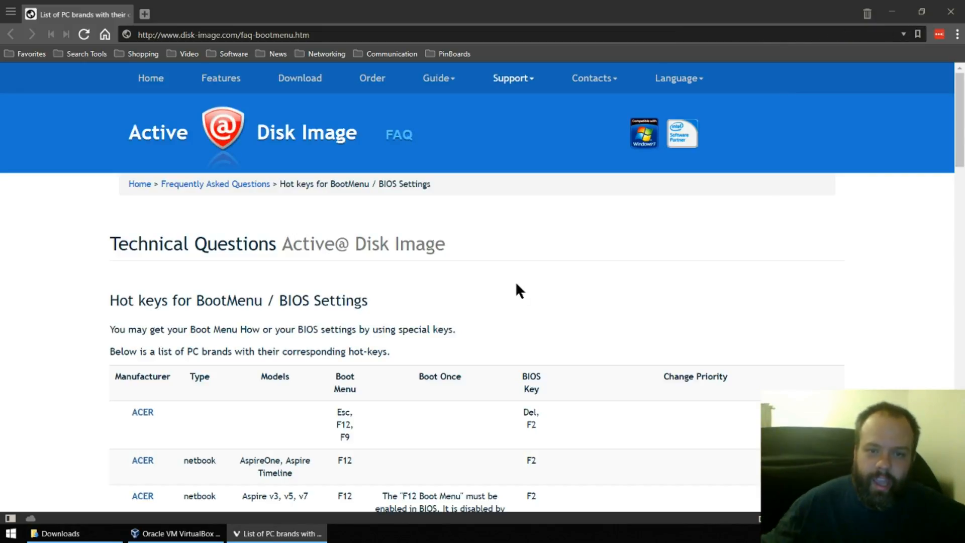
- Read the disk-image.com boot-menu hotkey table from ASUS through Toshiba, then close Vivaldi
scroll(515, 280, "down", 2)
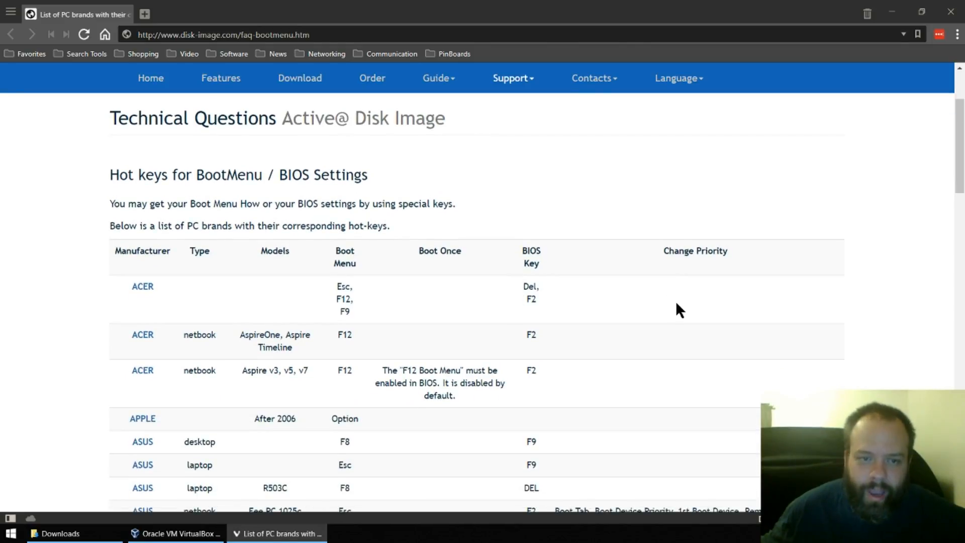
scroll(676, 308, "down", 1)
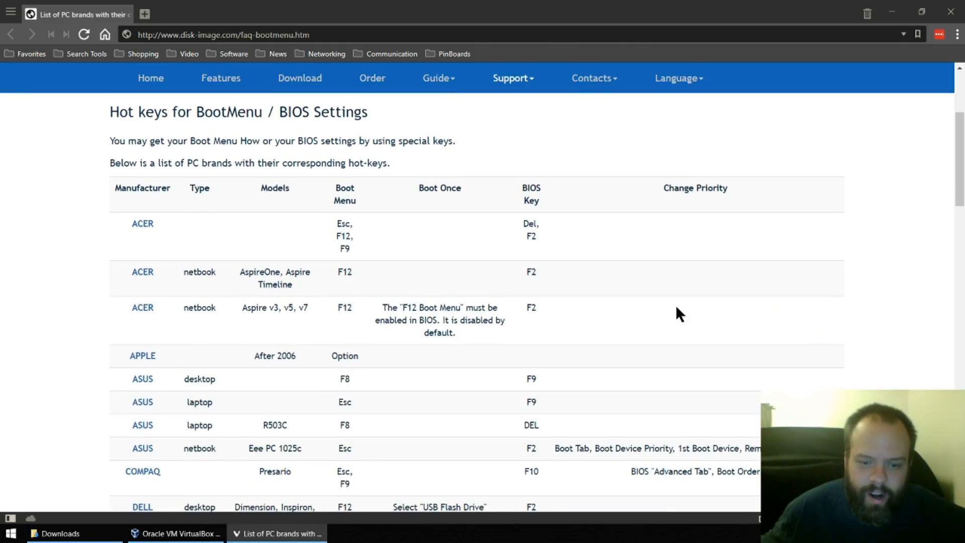
scroll(573, 266, "up", 1)
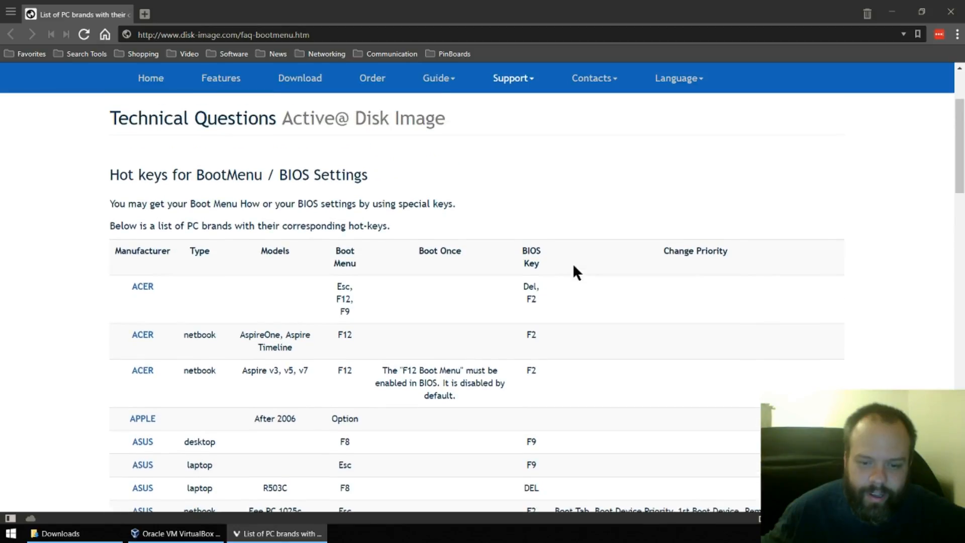
scroll(573, 270, "down", 1)
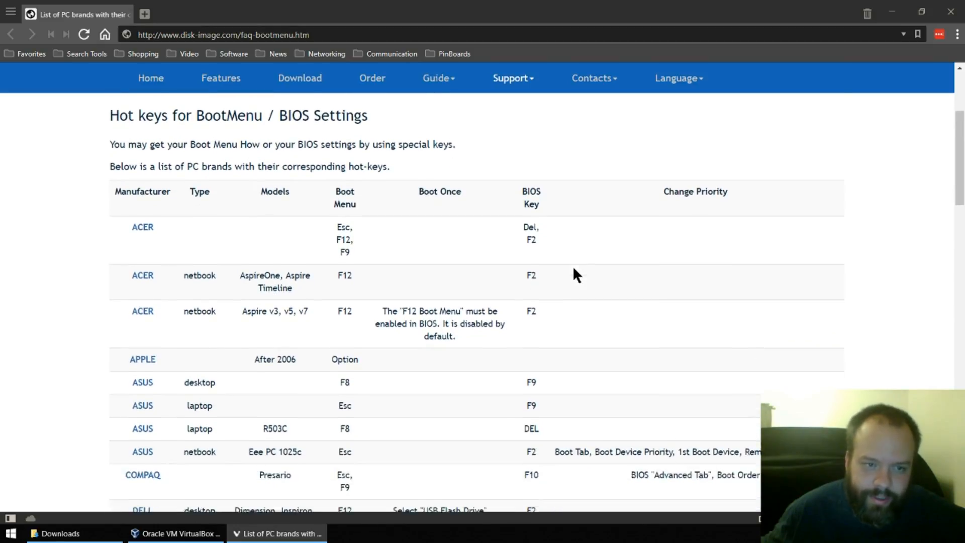
scroll(573, 270, "up", 3)
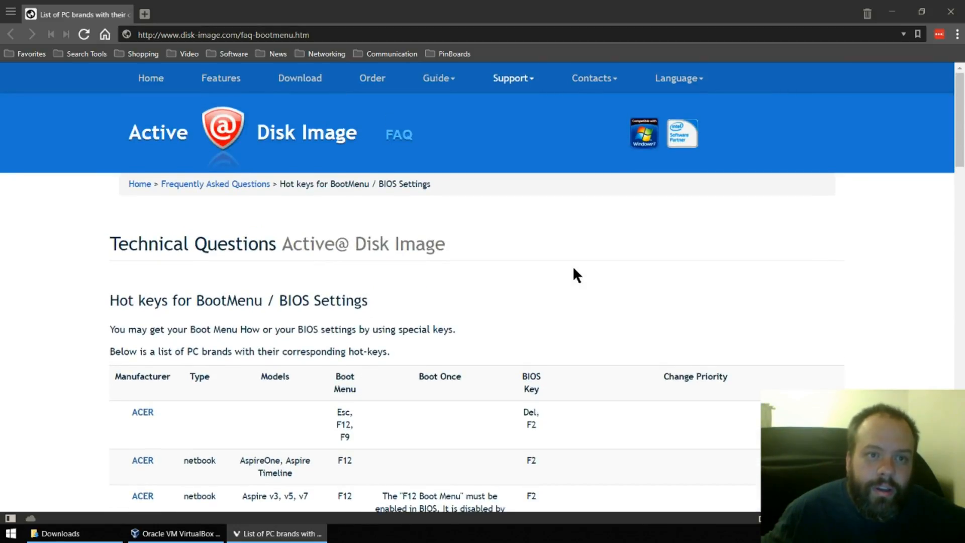
scroll(573, 268, "down", 3)
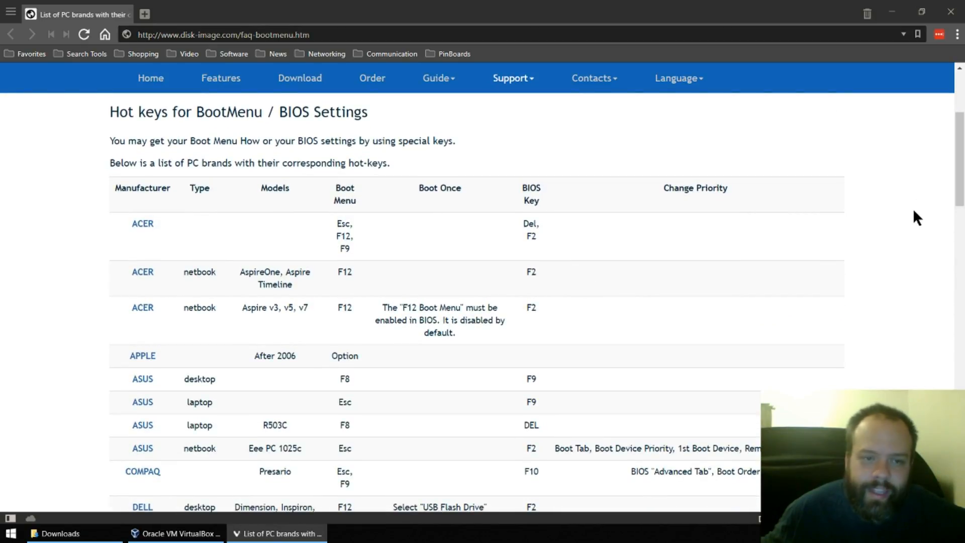
scroll(913, 218, "down", 1)
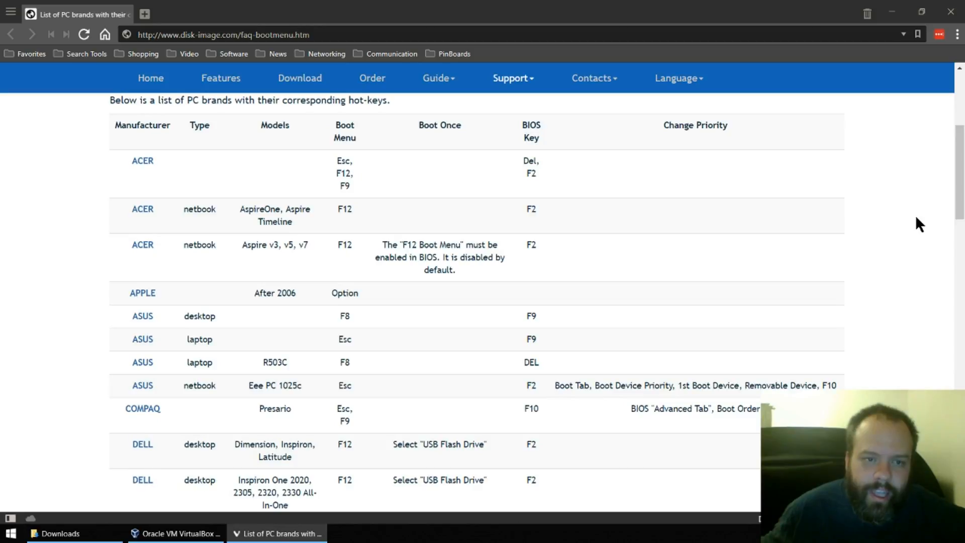
scroll(919, 223, "down", 1)
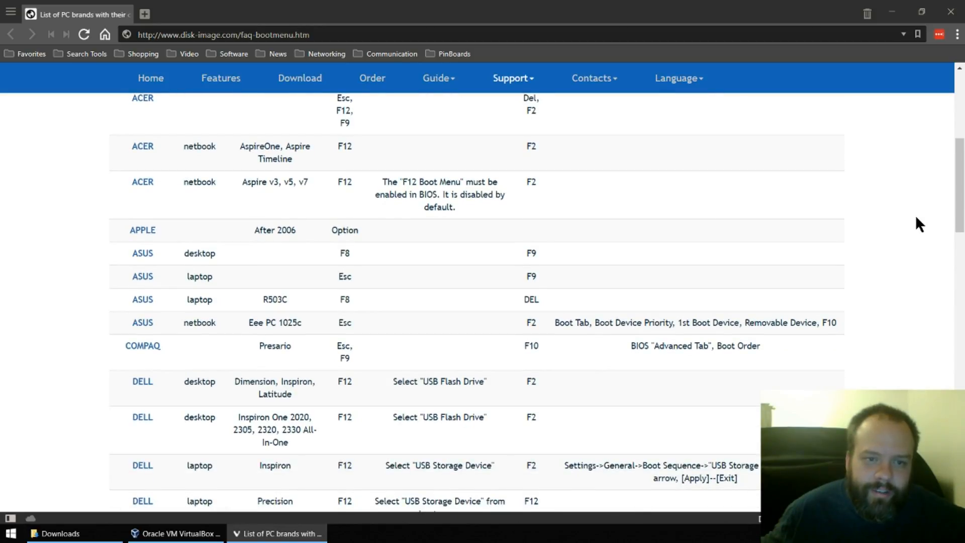
scroll(918, 224, "down", 1)
scroll(918, 224, "down", 1)
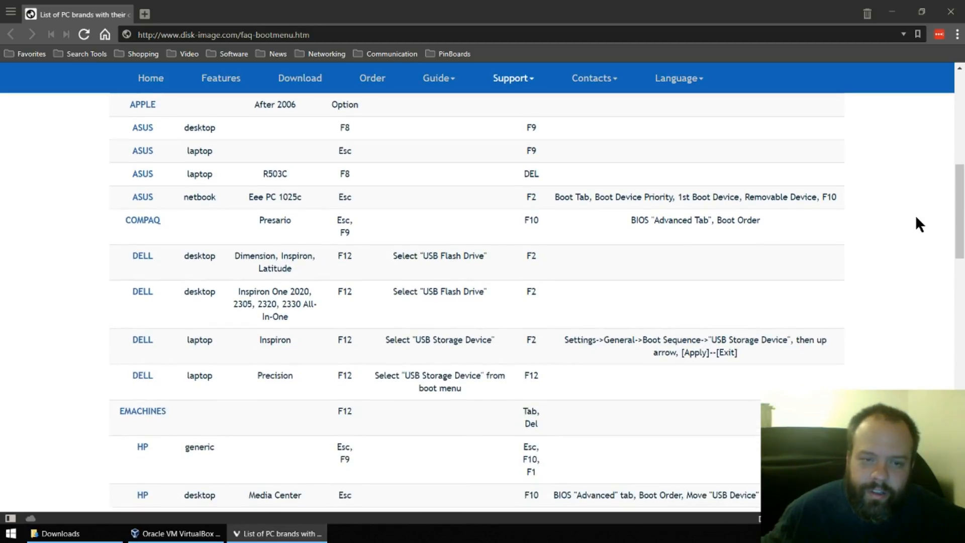
scroll(916, 217, "down", 1)
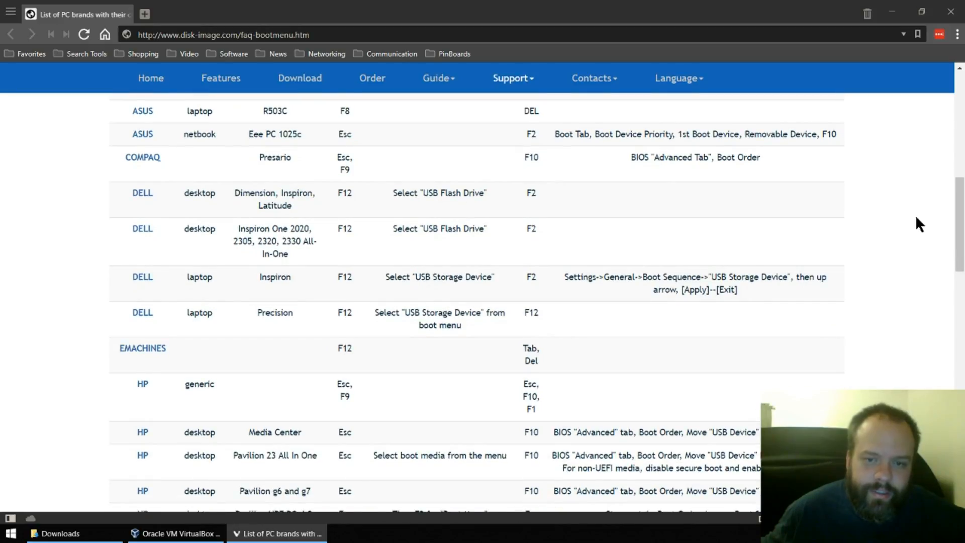
scroll(916, 217, "down", 1)
scroll(916, 218, "down", 1)
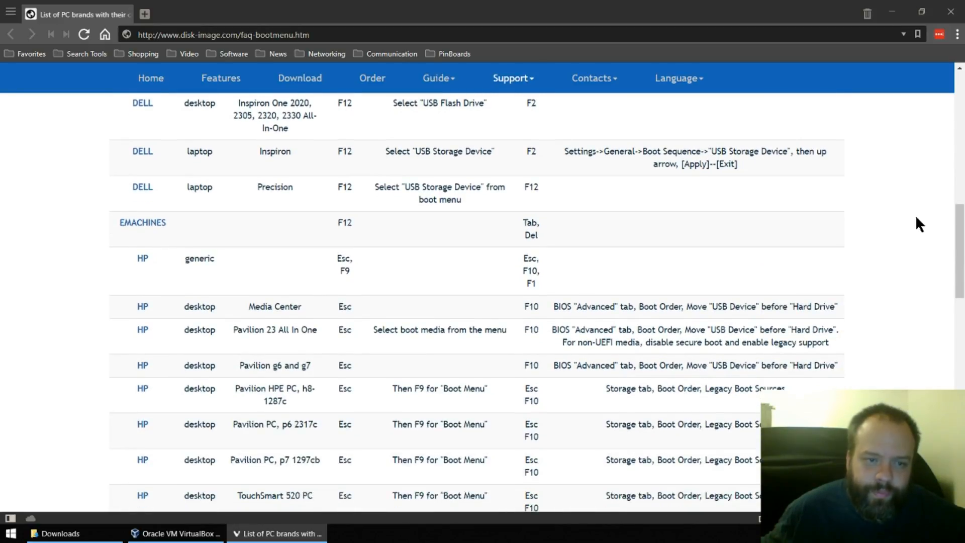
scroll(916, 218, "down", 1)
scroll(918, 224, "down", 1)
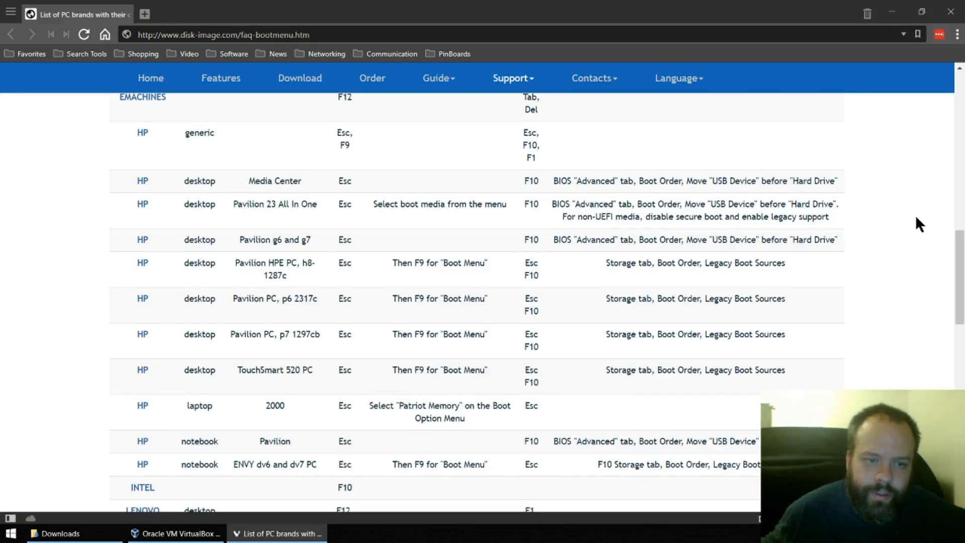
scroll(919, 224, "down", 2)
scroll(916, 218, "down", 2)
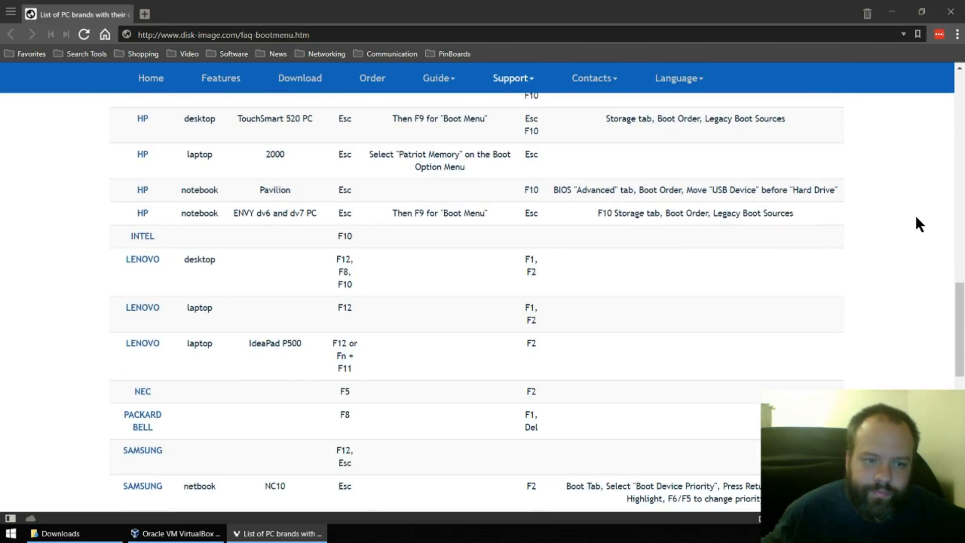
scroll(916, 218, "down", 1)
scroll(916, 218, "down", 1)
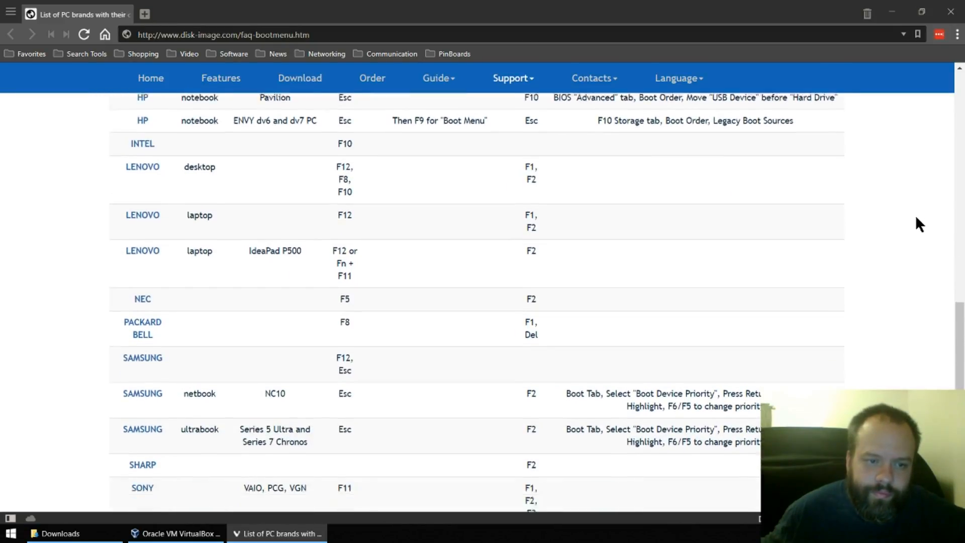
scroll(916, 218, "down", 2)
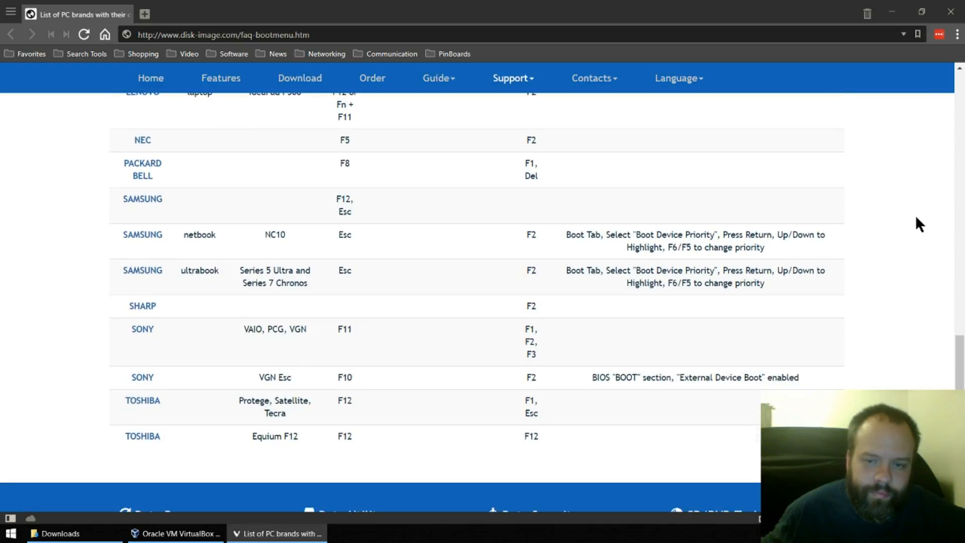
scroll(916, 218, "down", 3)
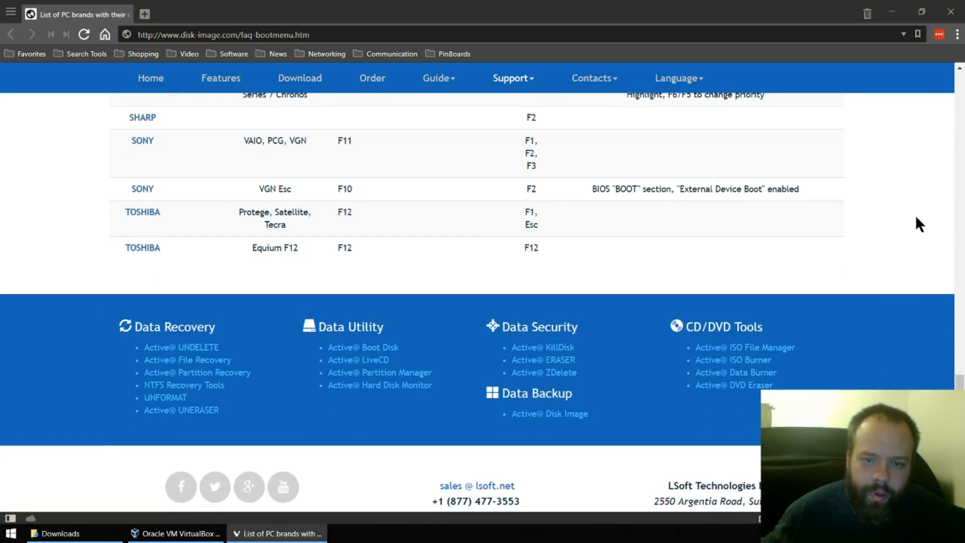
left_click(950, 11)
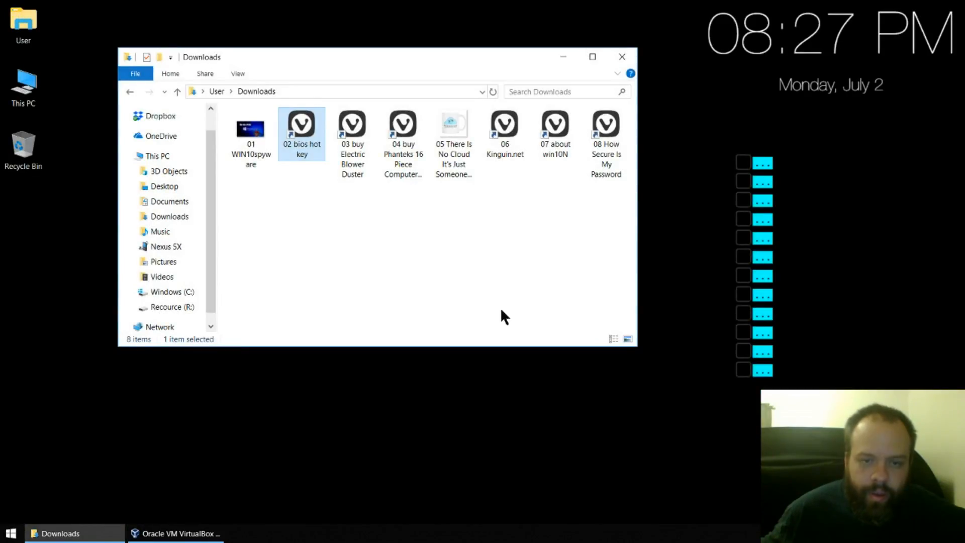
- Switch to VirtualBox Manager and boot the WIN10PRO64/LINUX64 VM into Redo from its boot menu
key("alt+Tab")
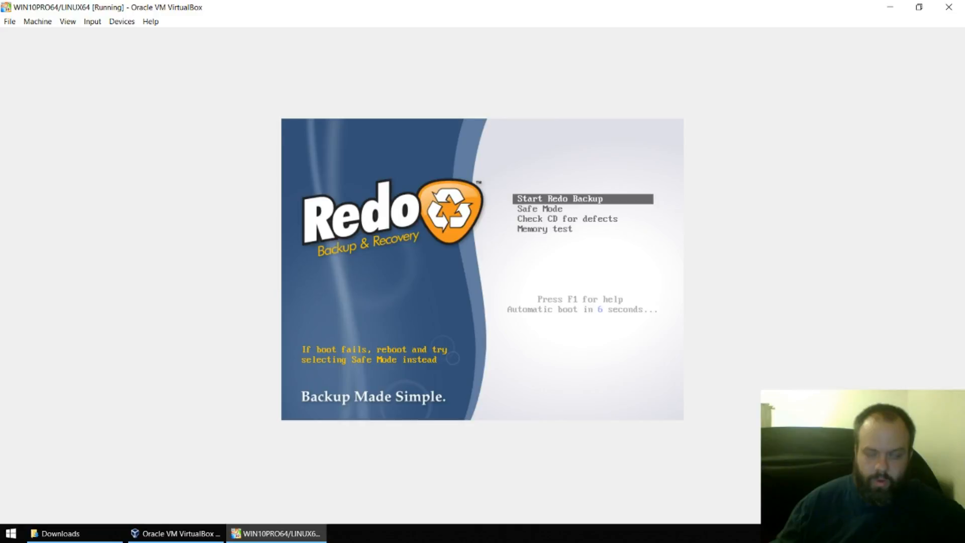
key("Return")
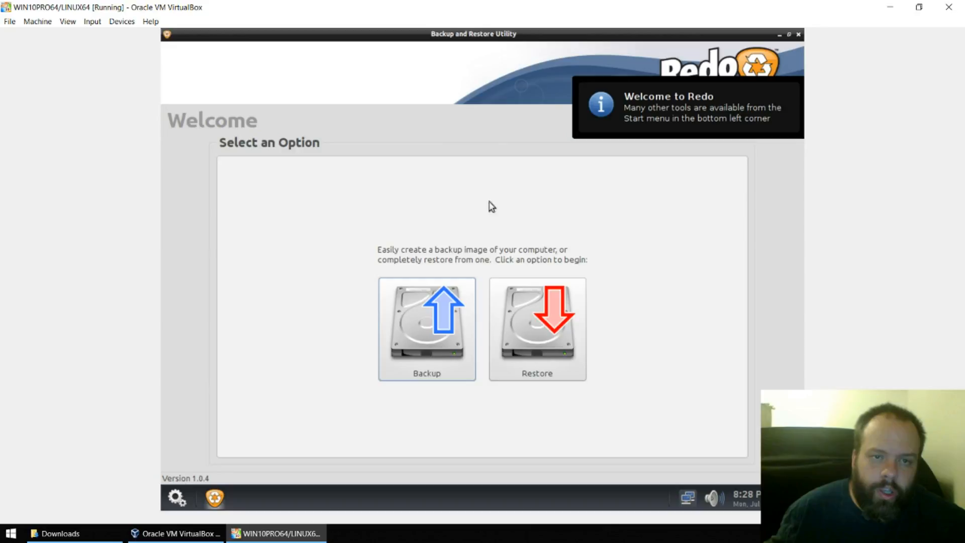
- Close the Backup and Restore Utility and launch GParted via Disk Tools > Partition Editor
left_click(799, 35)
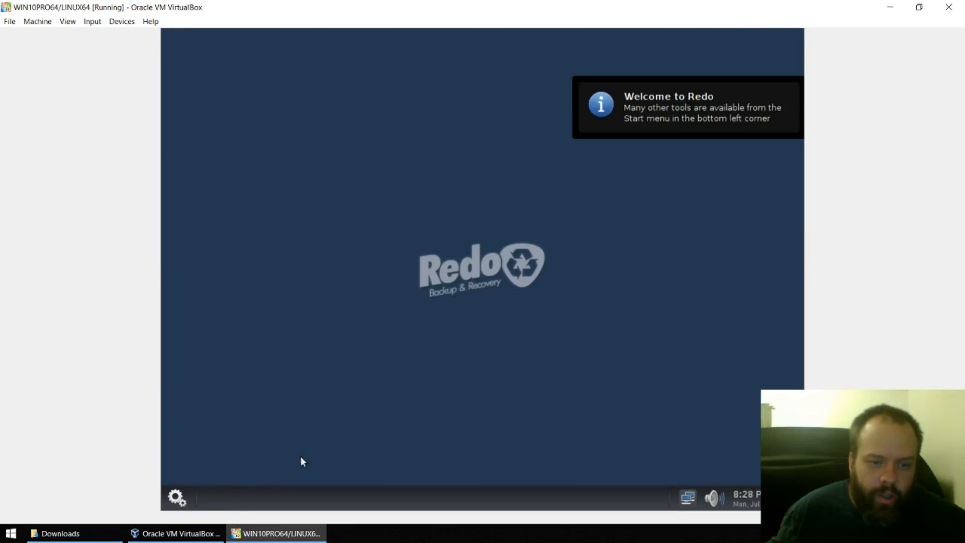
left_click(184, 501)
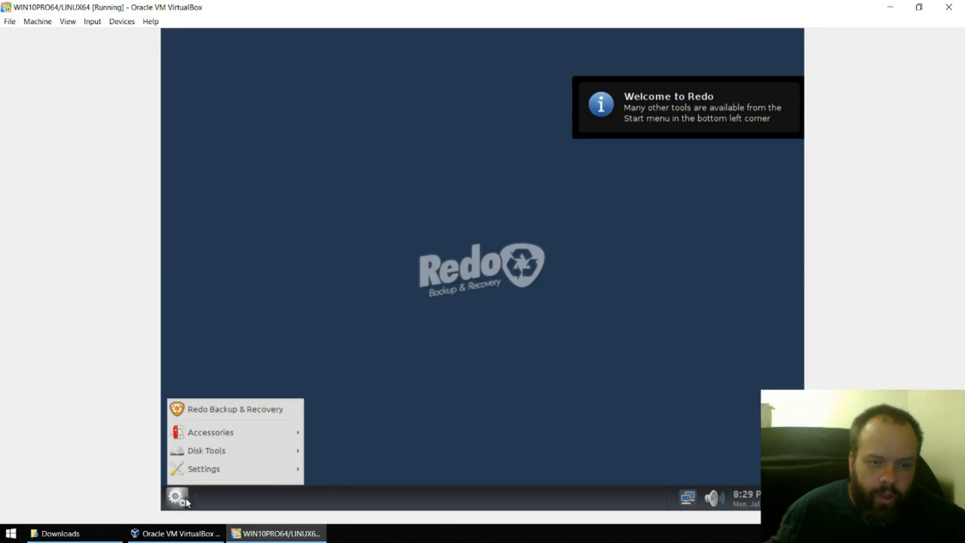
mouse_move(269, 441)
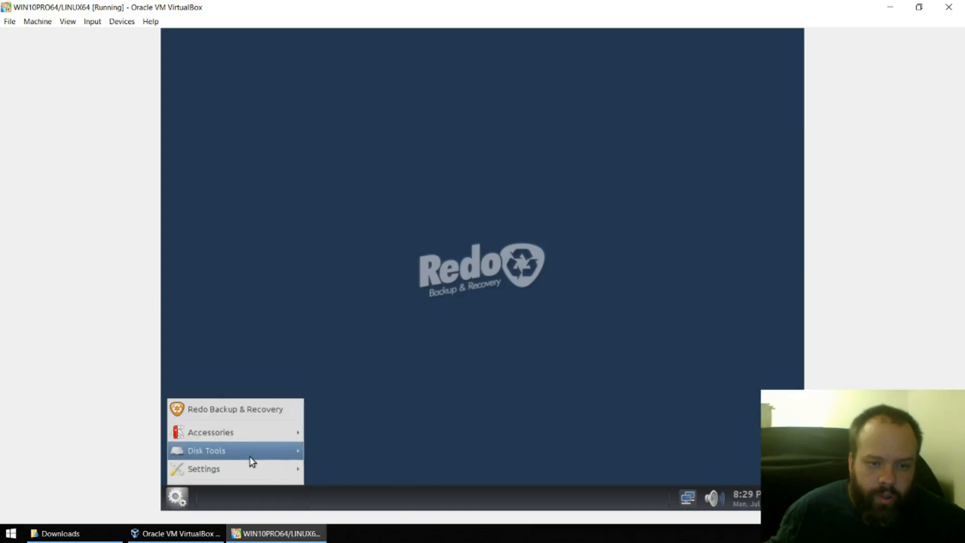
mouse_move(246, 456)
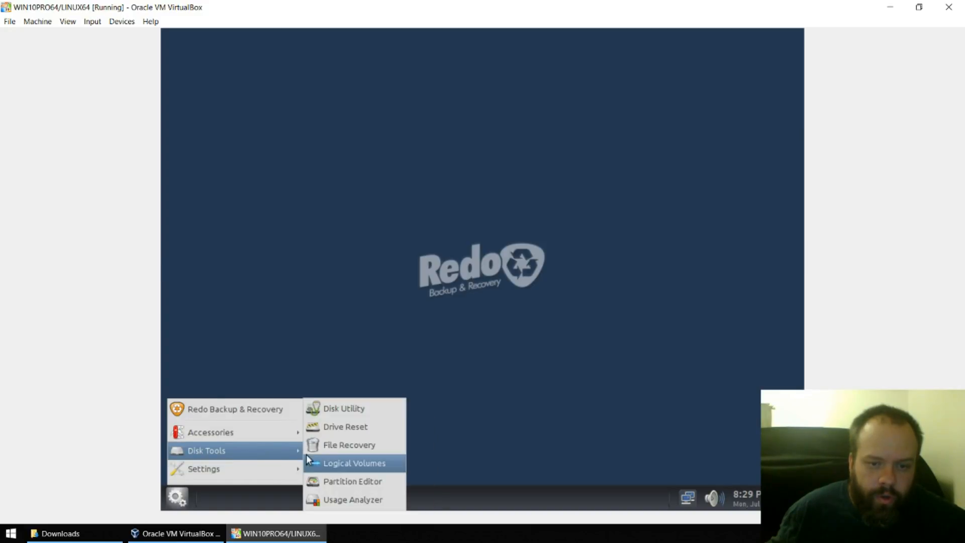
left_click(366, 484)
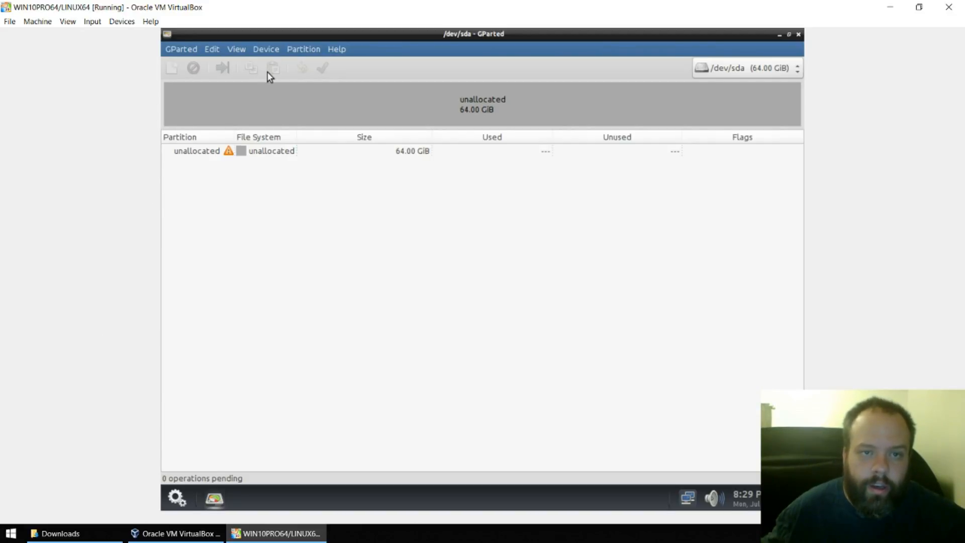
- Create a new msdos partition table on /dev/sda
left_click(299, 52)
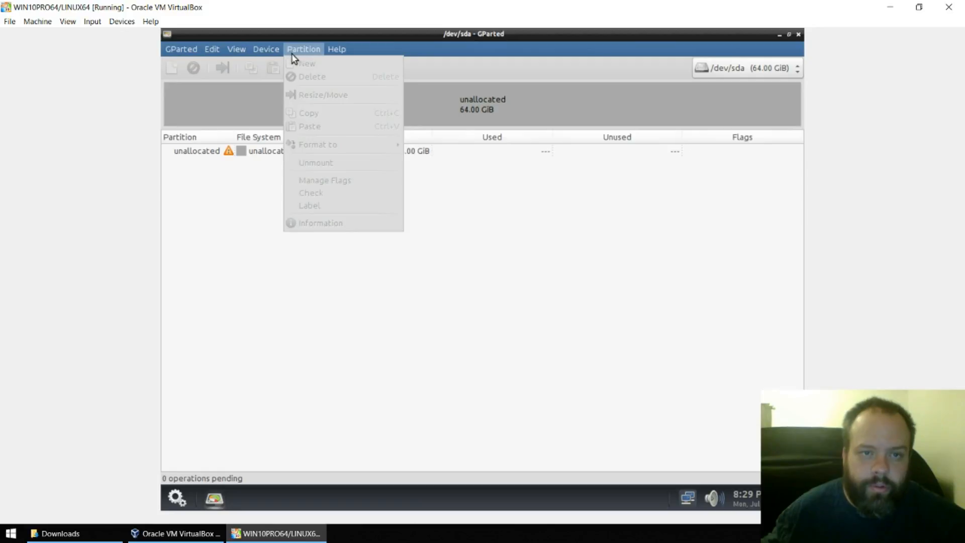
mouse_move(273, 50)
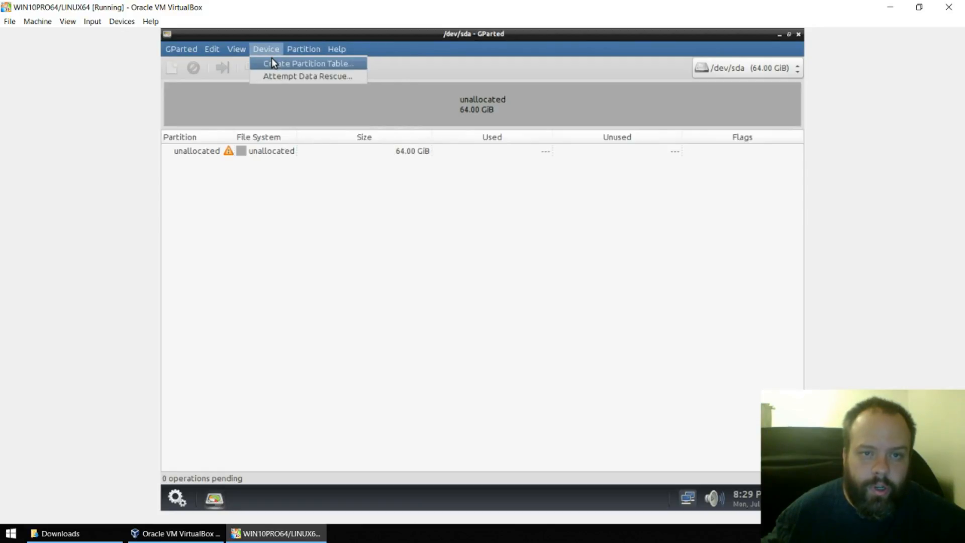
left_click(271, 64)
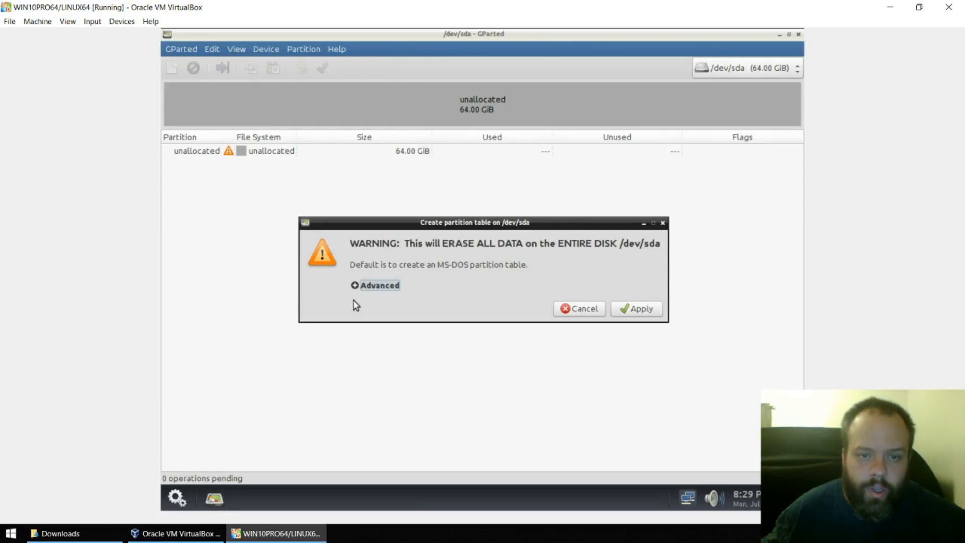
left_click(359, 285)
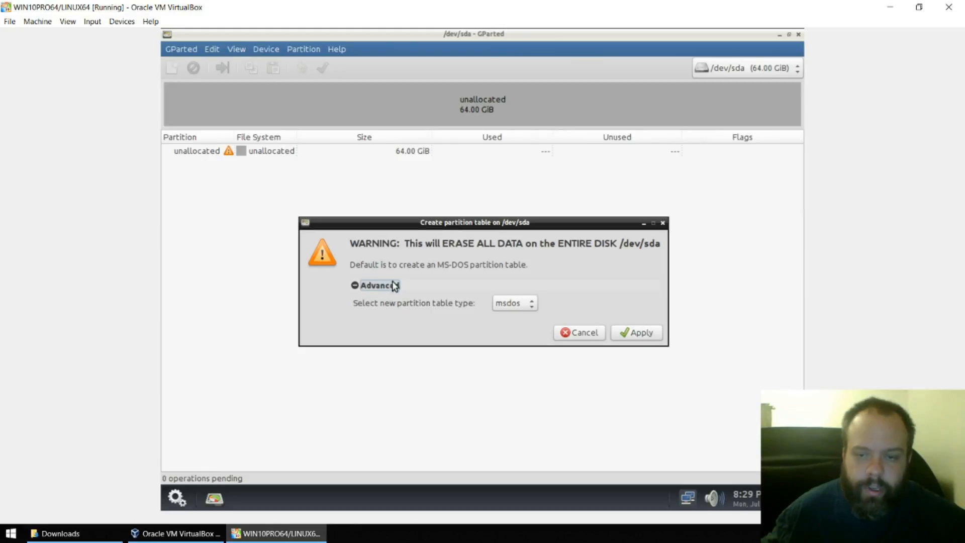
left_click(648, 339)
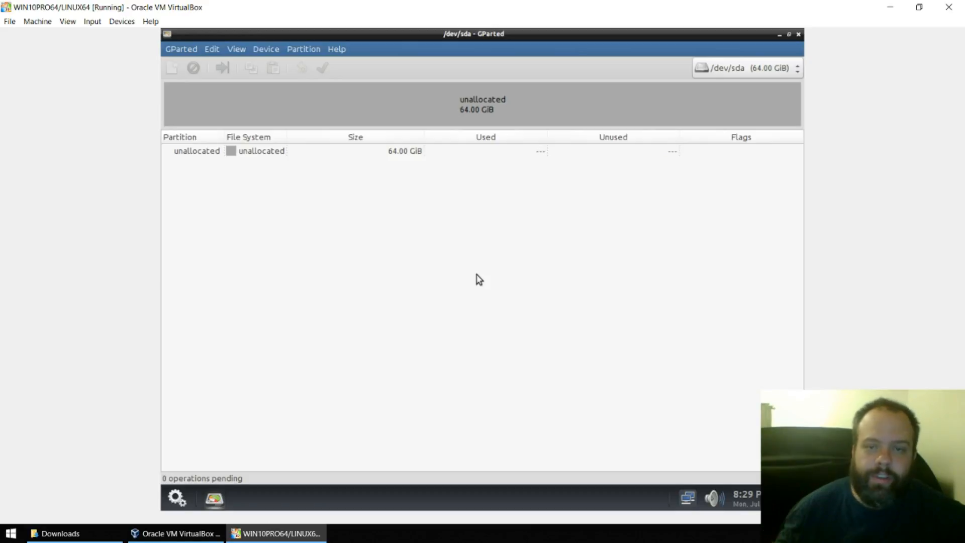
- Select the 64 GiB unallocated space and bring up its context actions
left_click(452, 112)
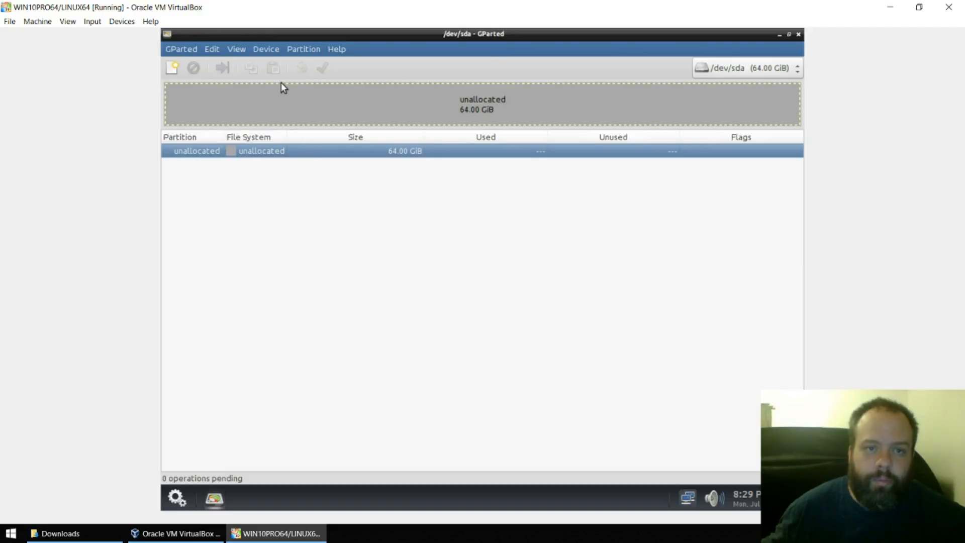
left_click(266, 51)
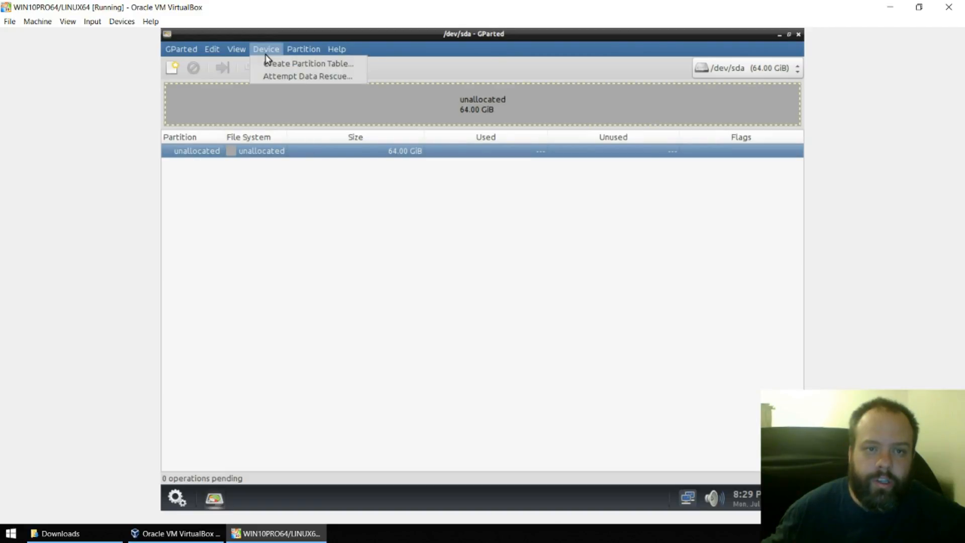
left_click(278, 224)
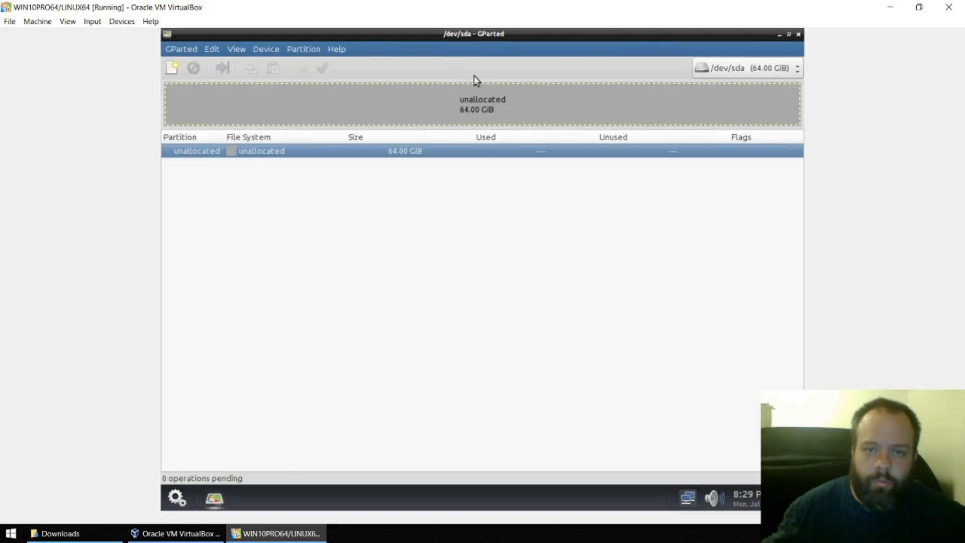
right_click(480, 98)
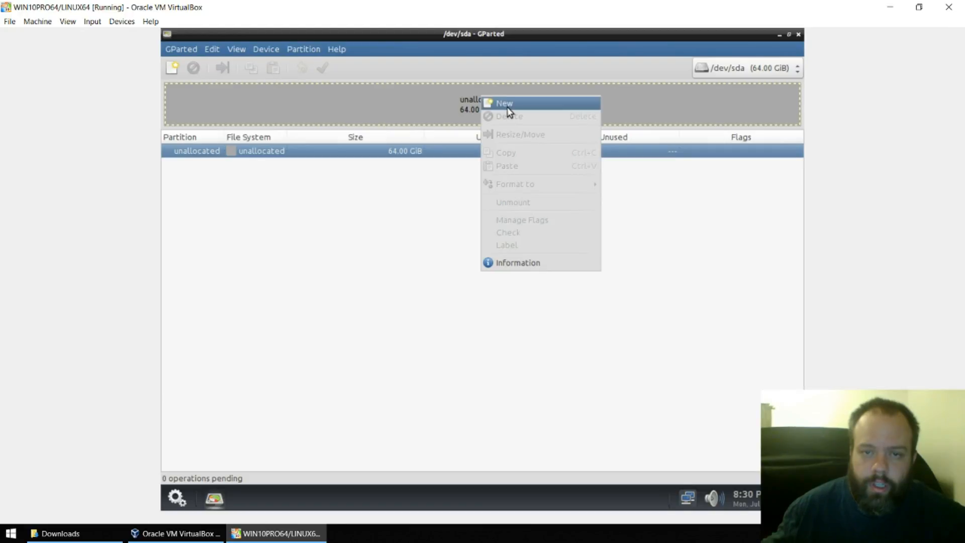
- Add a 32768 MiB ntfs partition labelled WINDOWS in the unallocated space
left_click(502, 103)
left_click(574, 290)
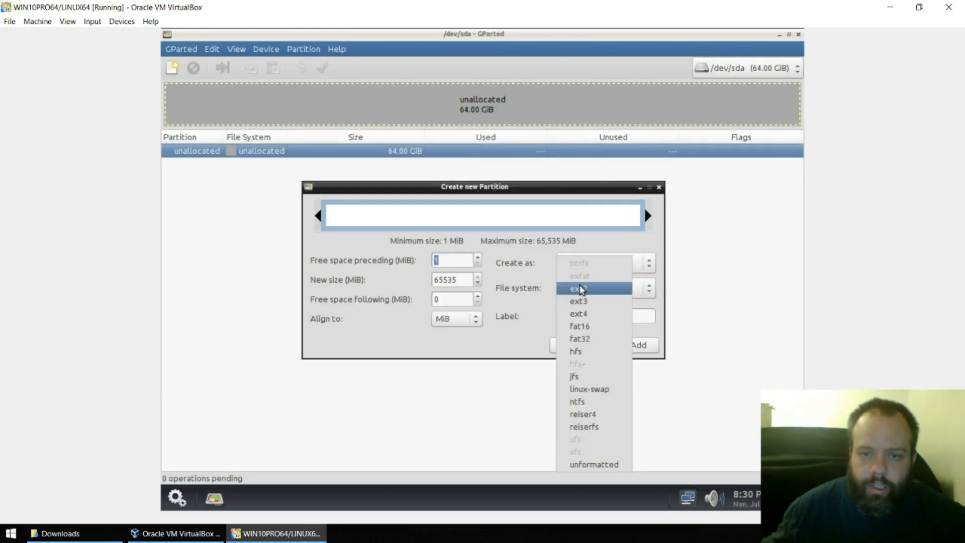
left_click(614, 400)
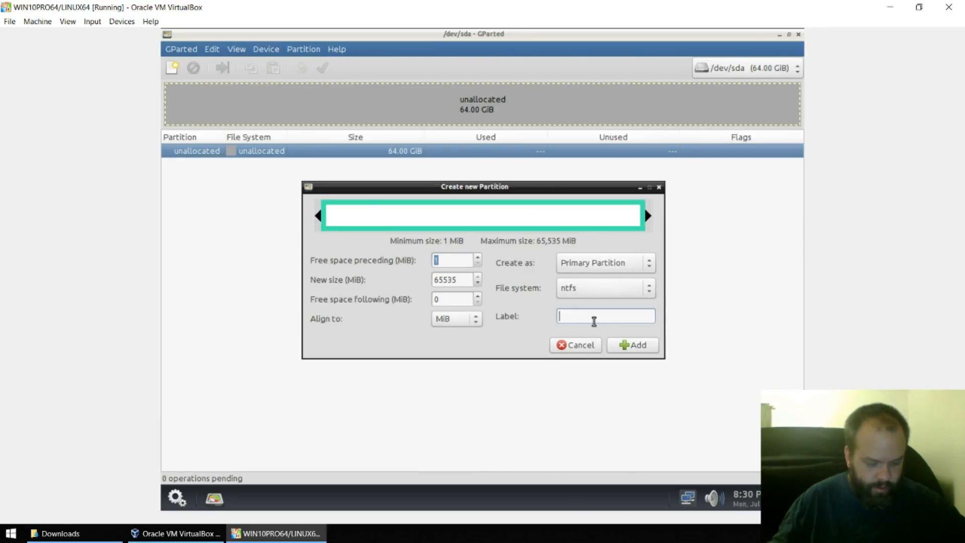
type("WINDOWS")
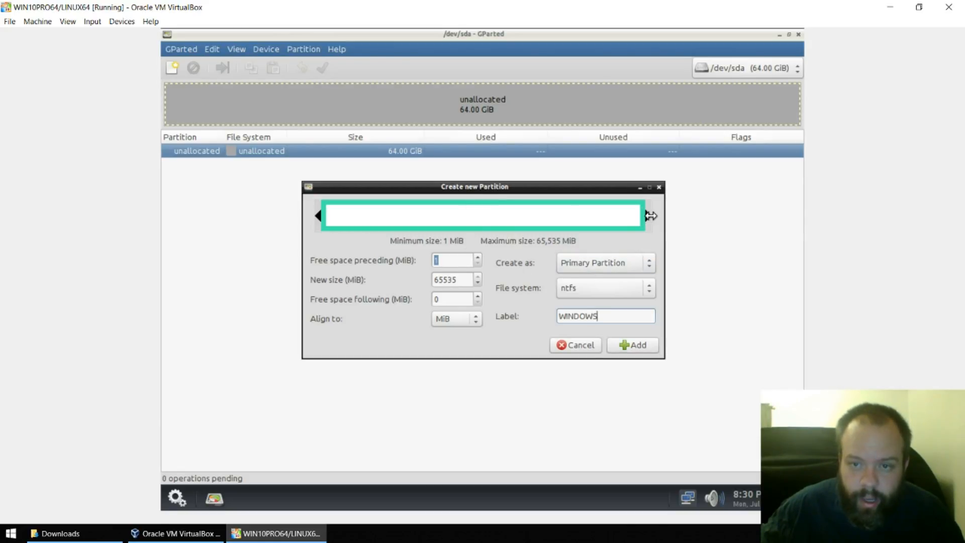
left_click_drag(650, 215, 496, 244)
key("Tab")
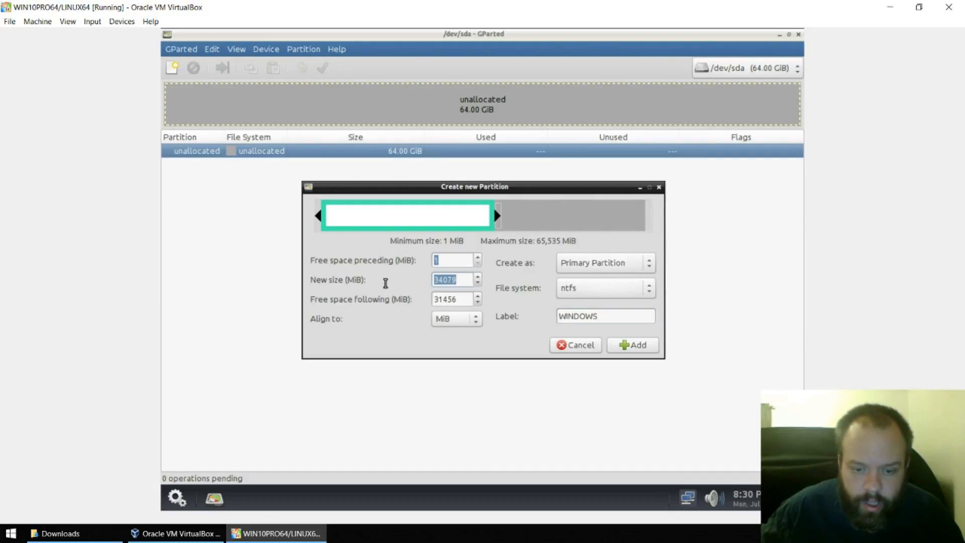
type("3")
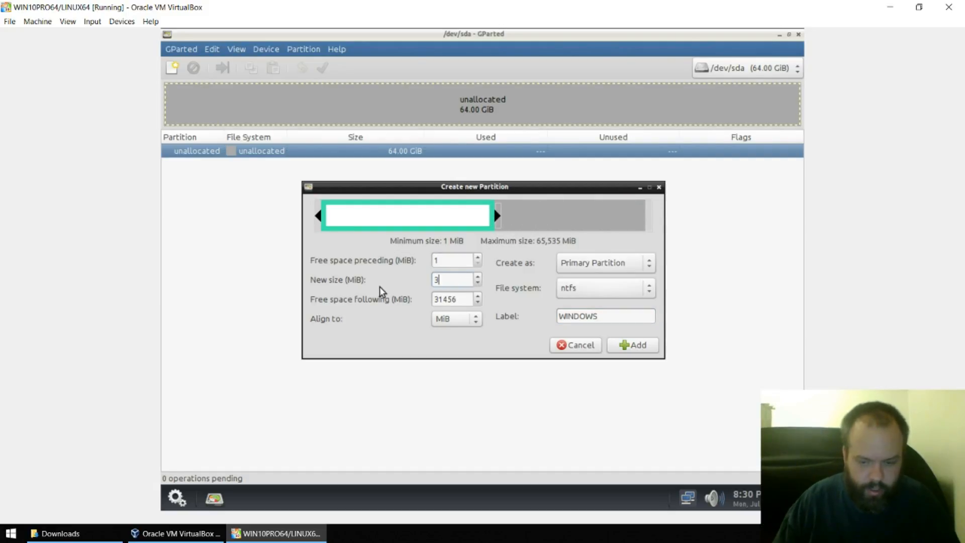
type("27")
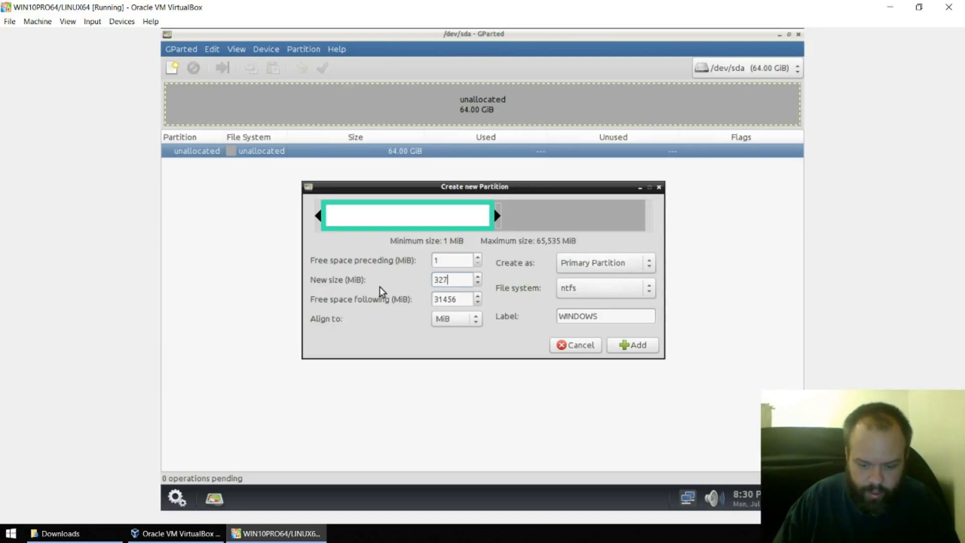
type("67")
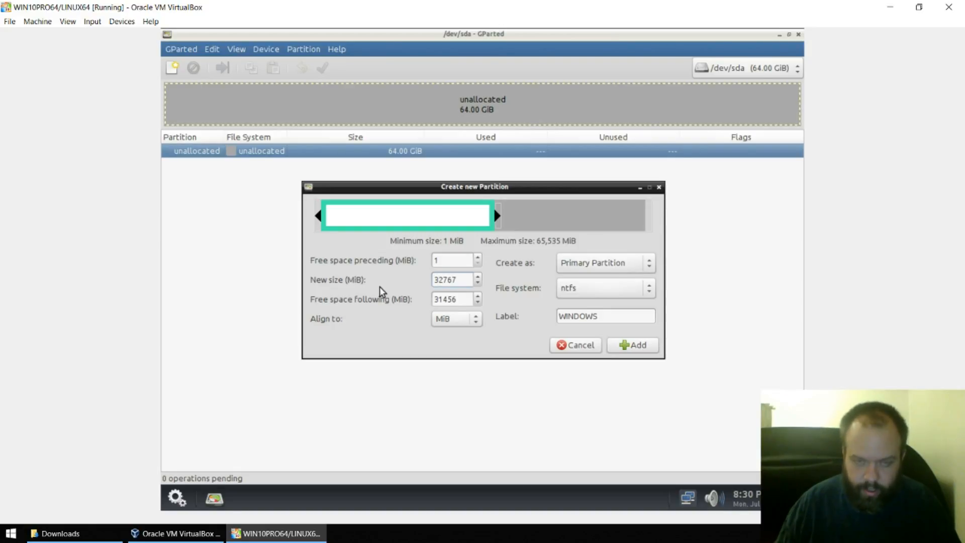
left_click(478, 276)
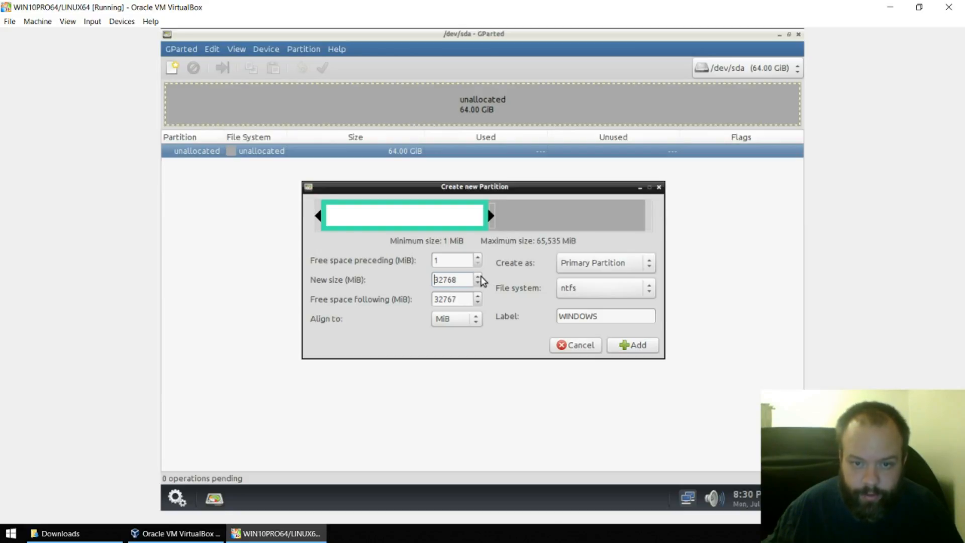
left_click(636, 346)
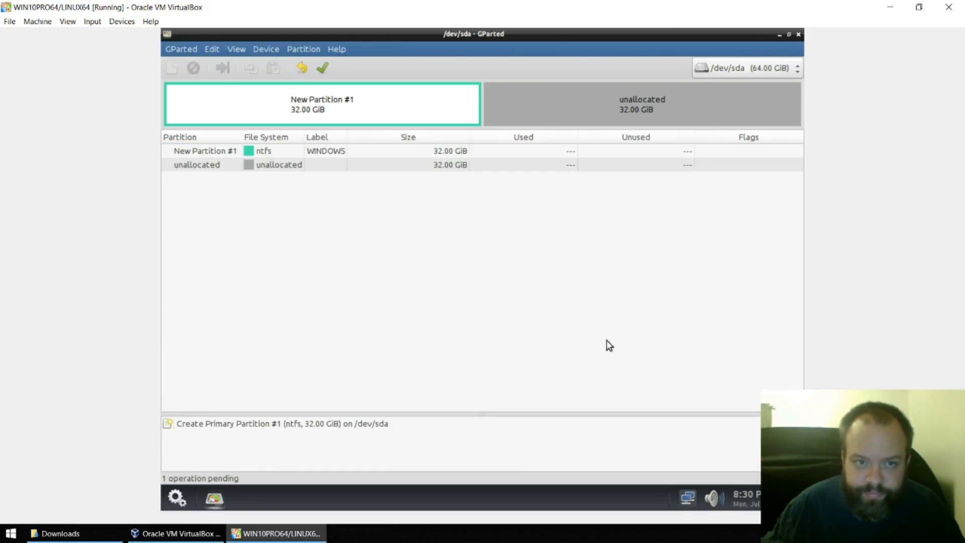
- Apply the pending operation to write /dev/sda1 to disk
left_click(326, 70)
left_click(604, 303)
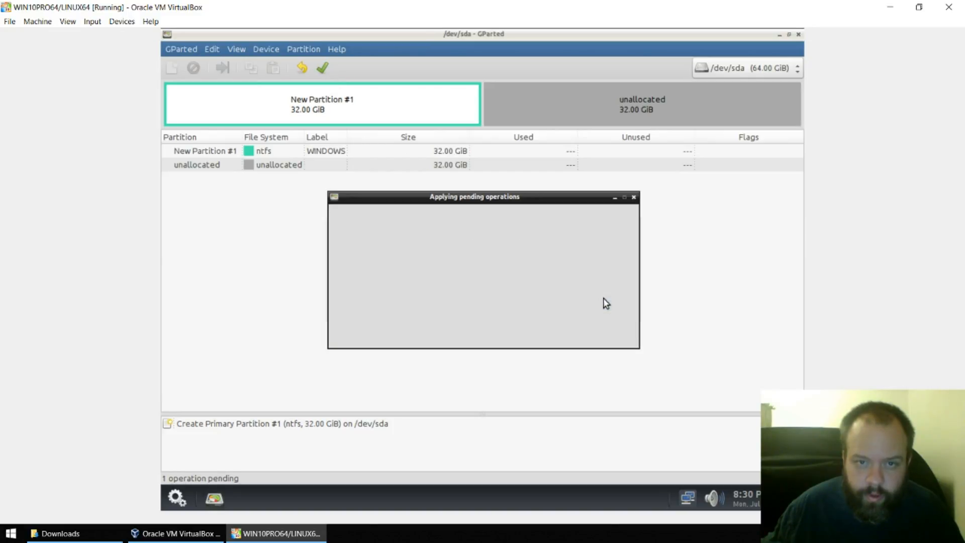
left_click(594, 294)
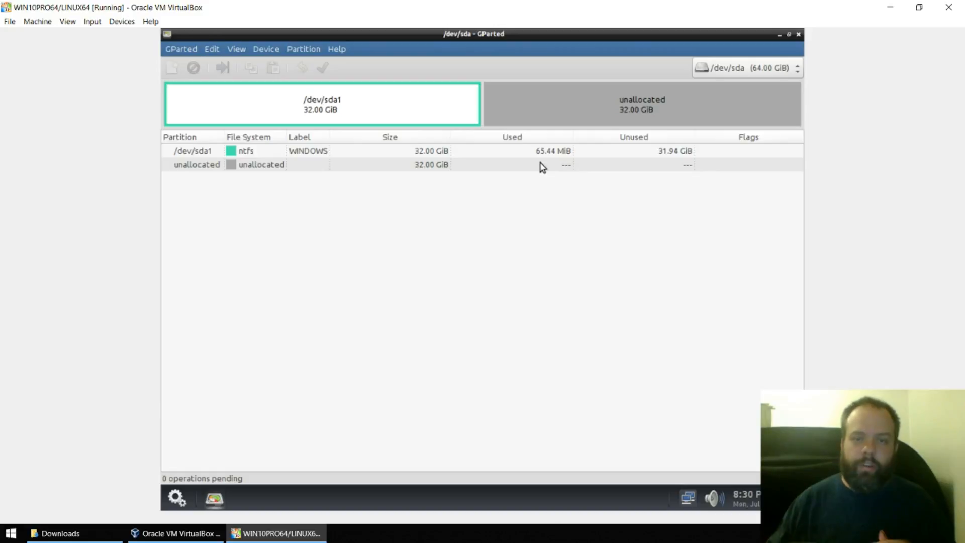
- Add a 32 GiB ntfs partition labelled temp in the remaining unallocated space
left_click(591, 102)
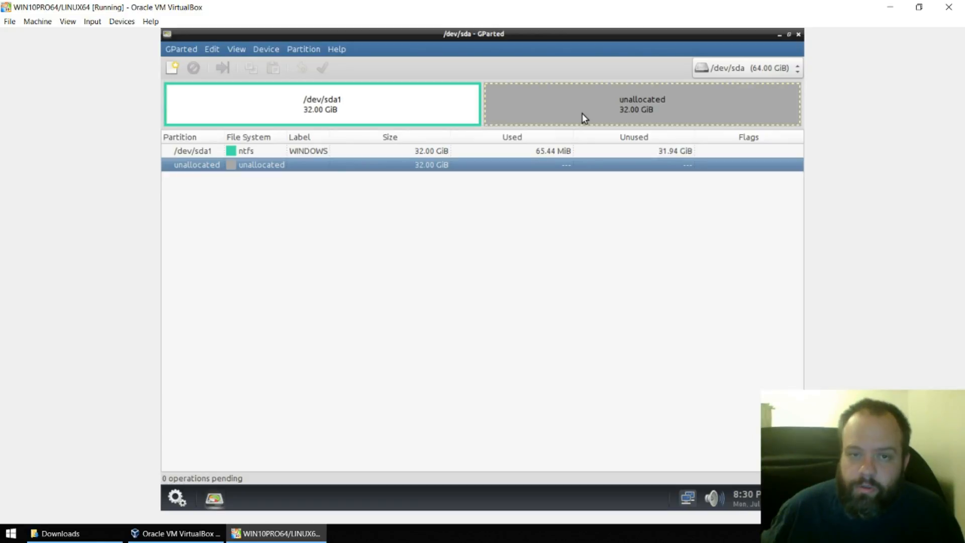
left_click(443, 115)
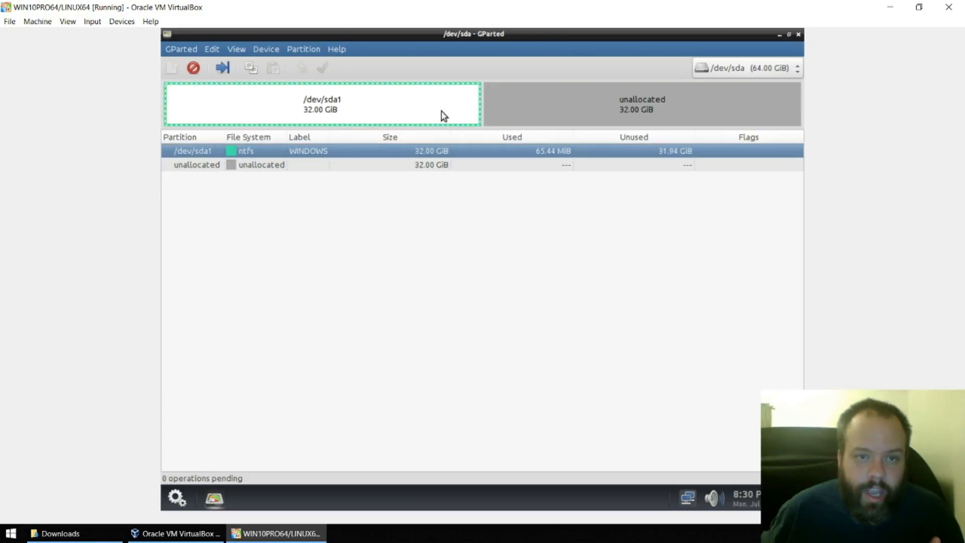
left_click(533, 113)
left_click(396, 120)
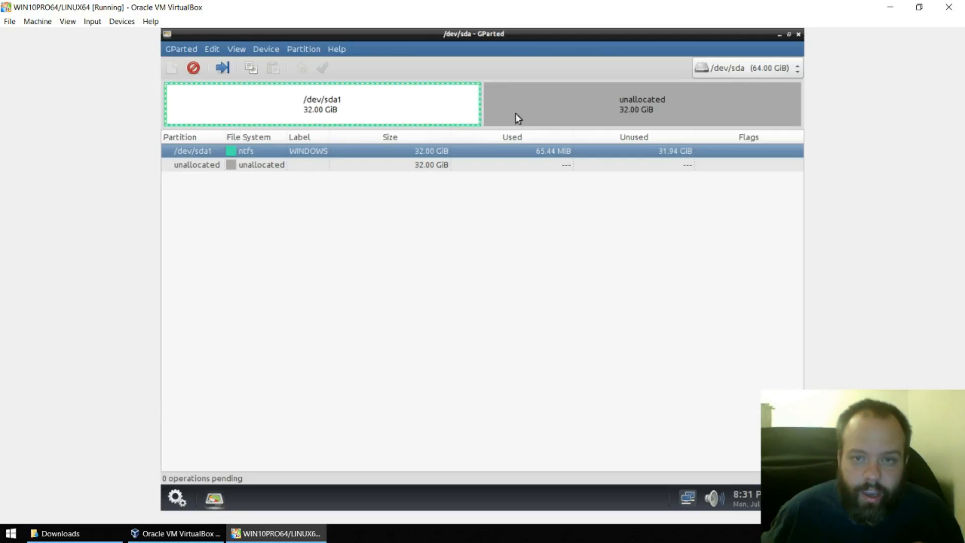
left_click(559, 116)
right_click(556, 113)
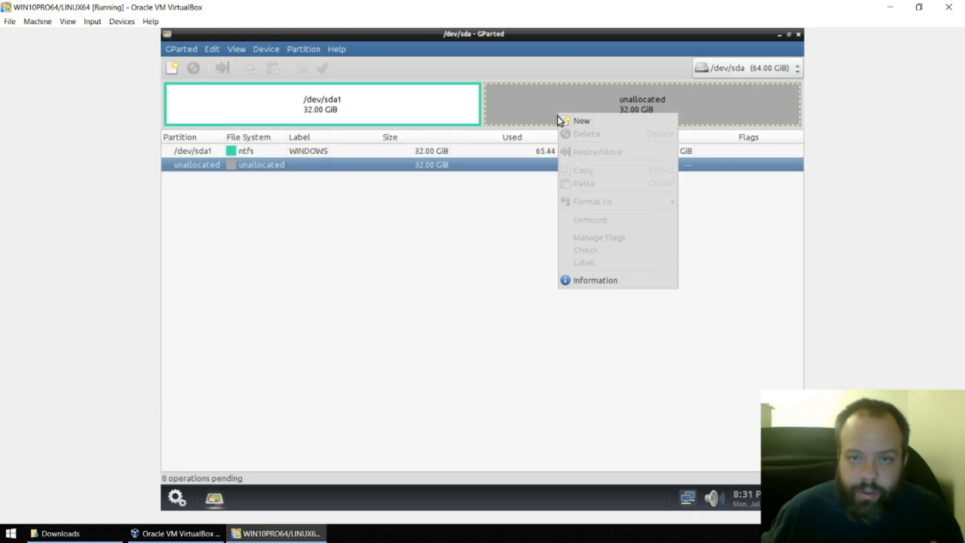
left_click(562, 122)
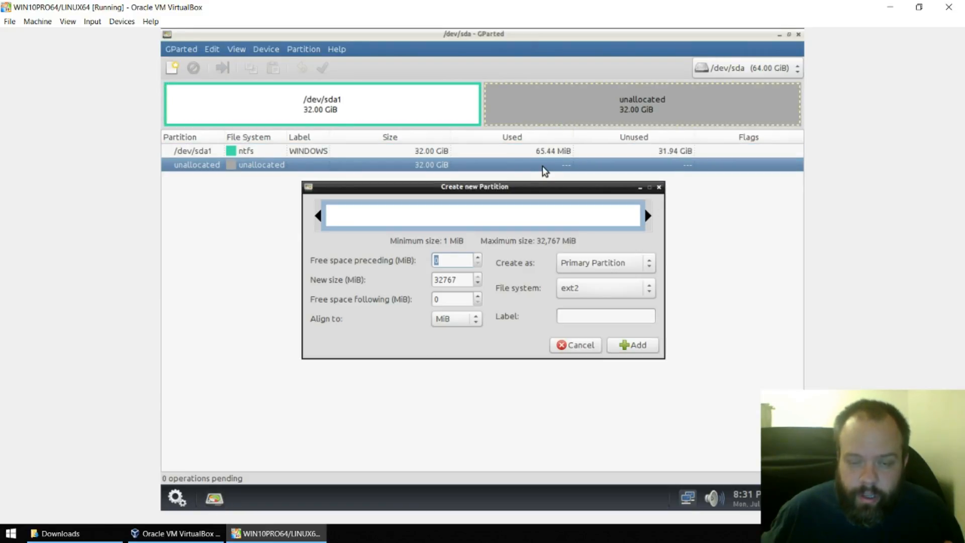
left_click(576, 296)
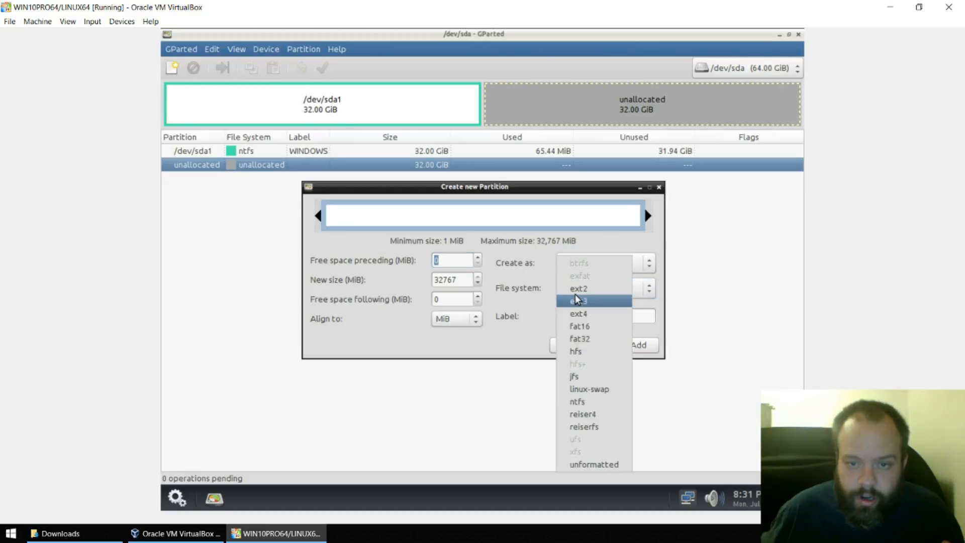
left_click(590, 410)
left_click(581, 315)
type("te")
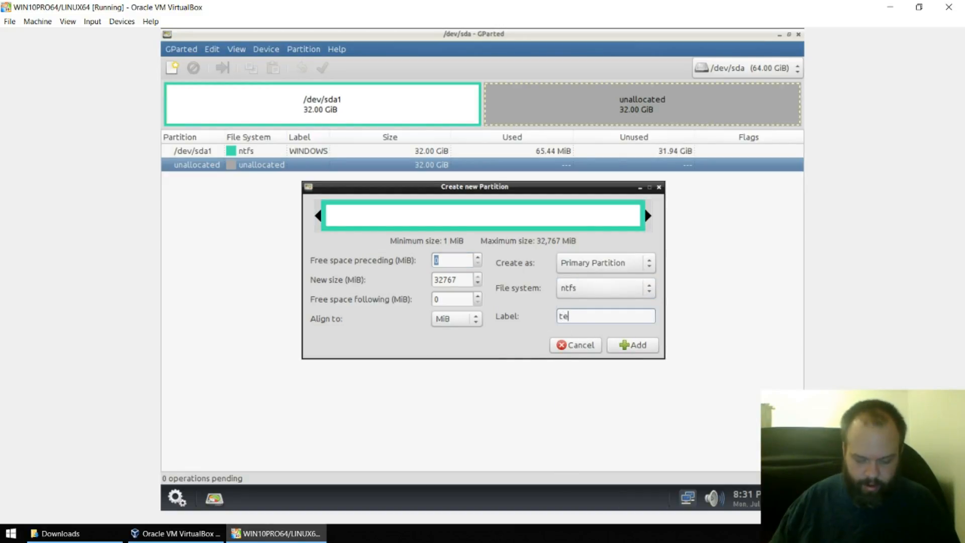
type("mp")
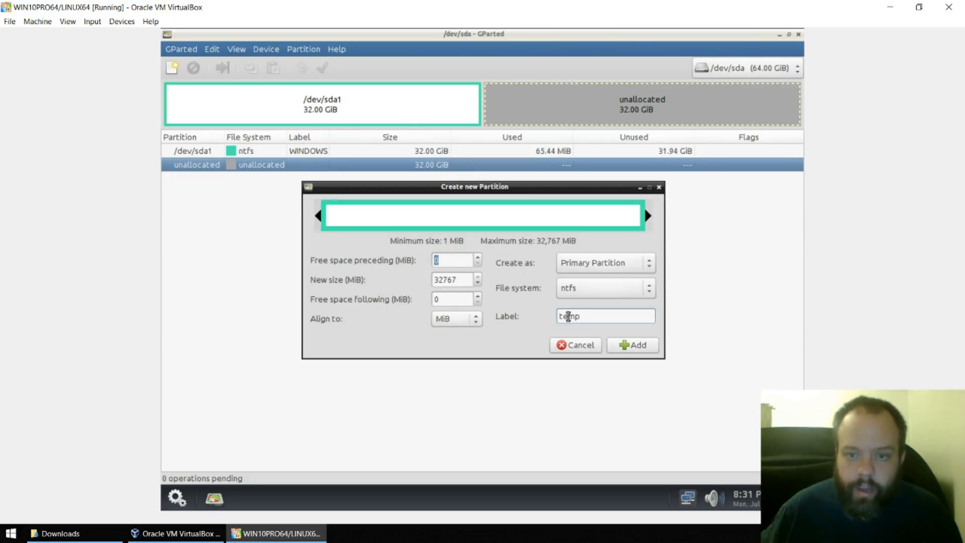
left_click(626, 345)
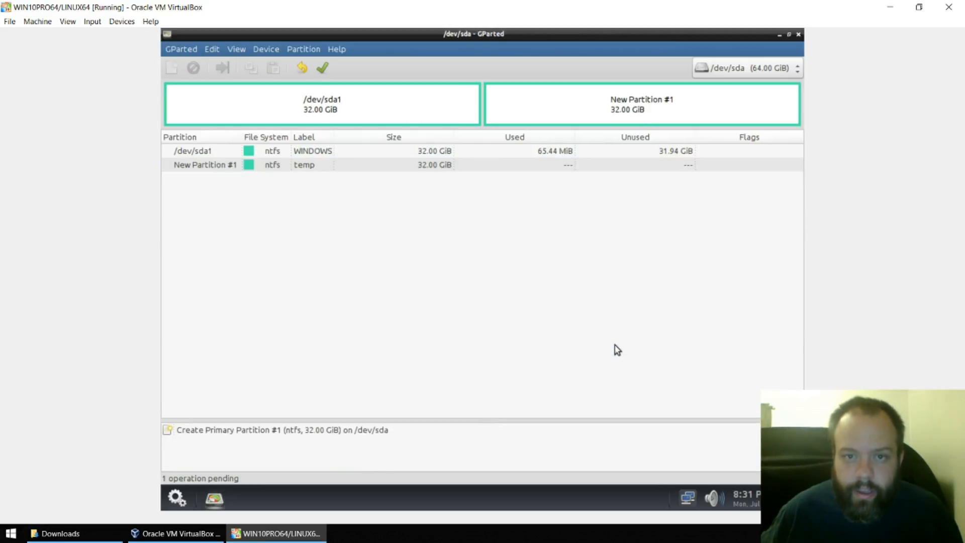
- Apply the pending operation so /dev/sda2 is written to disk
left_click(329, 74)
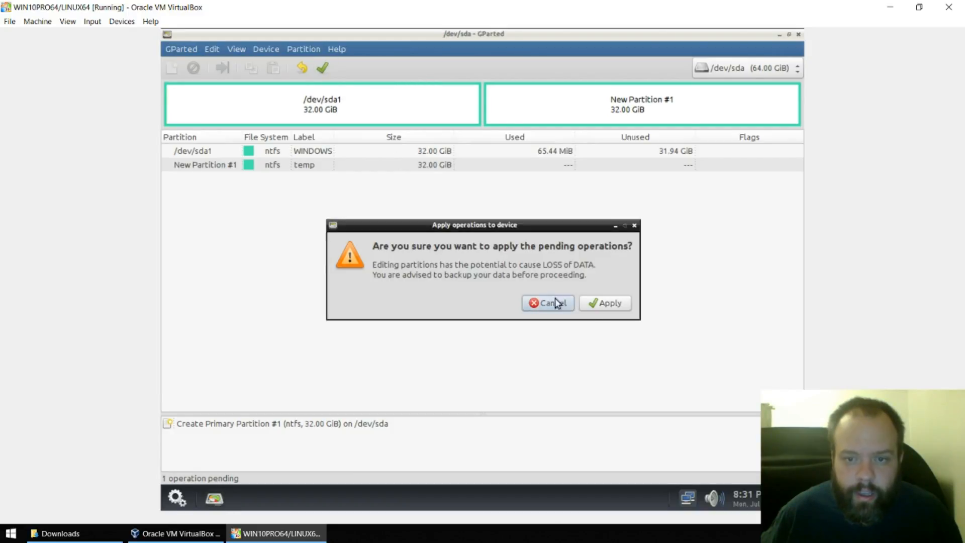
left_click(595, 304)
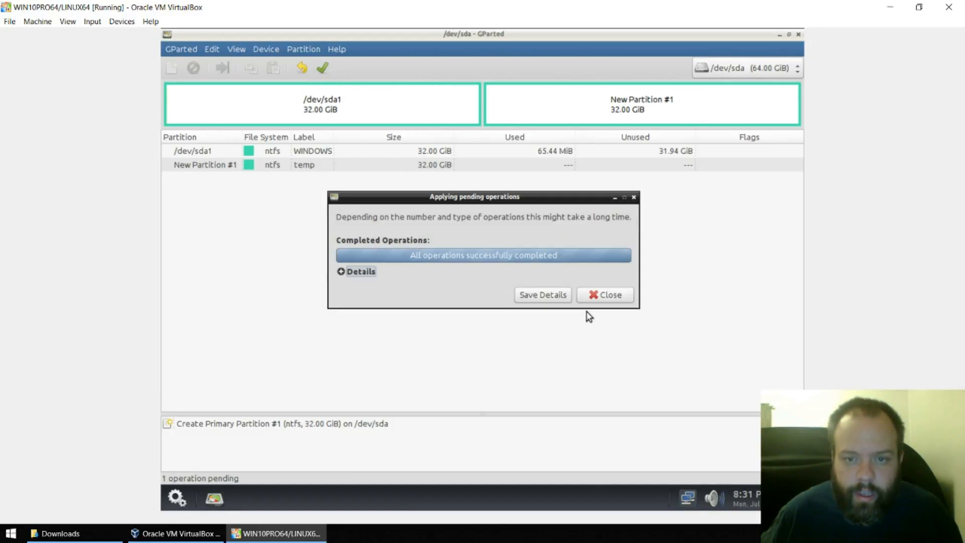
left_click(594, 298)
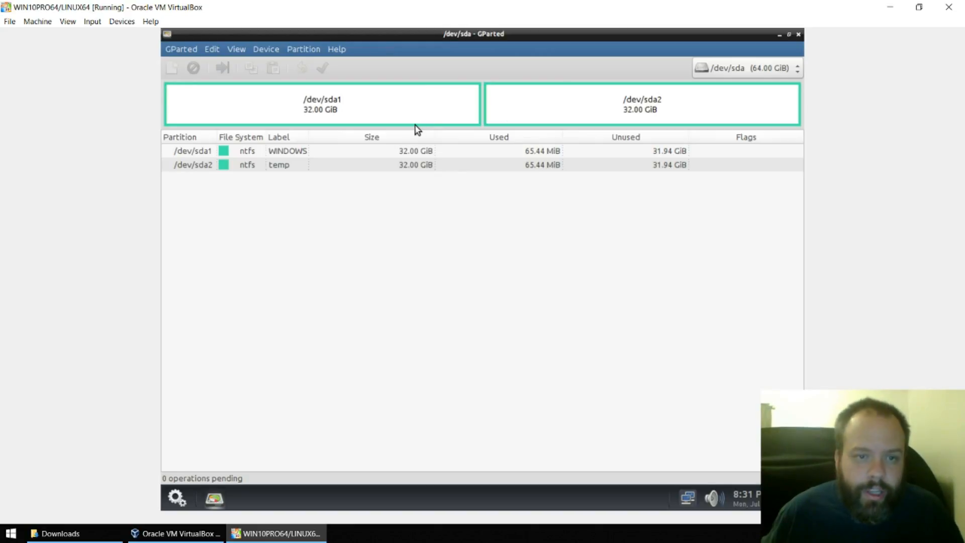
left_click(388, 84)
left_click(522, 92)
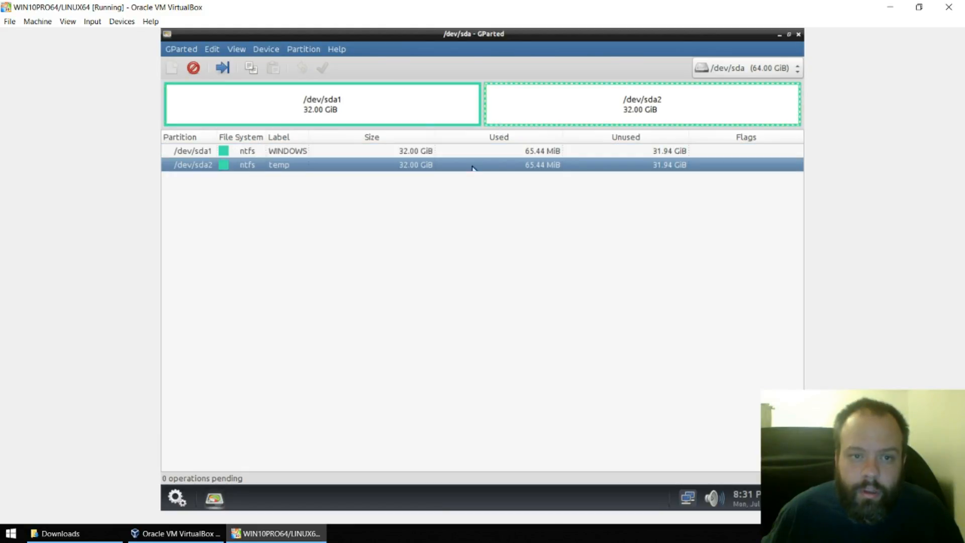
left_click(319, 106)
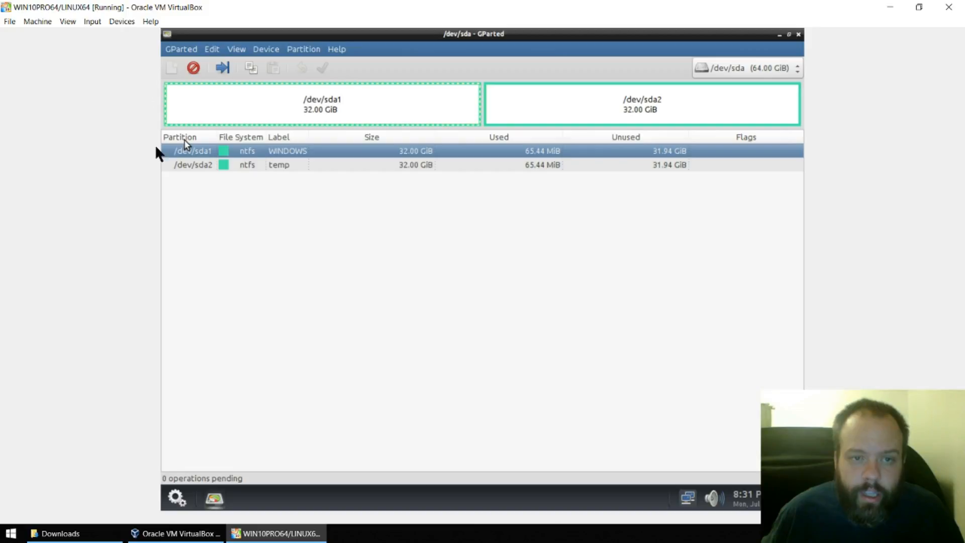
left_click(532, 108)
left_click(438, 106)
left_click(500, 108)
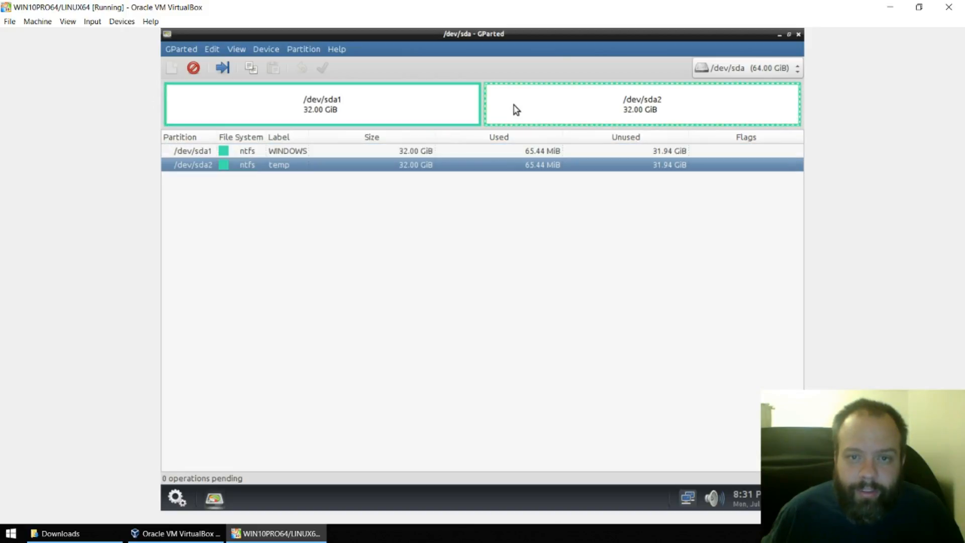
left_click(437, 110)
left_click(498, 109)
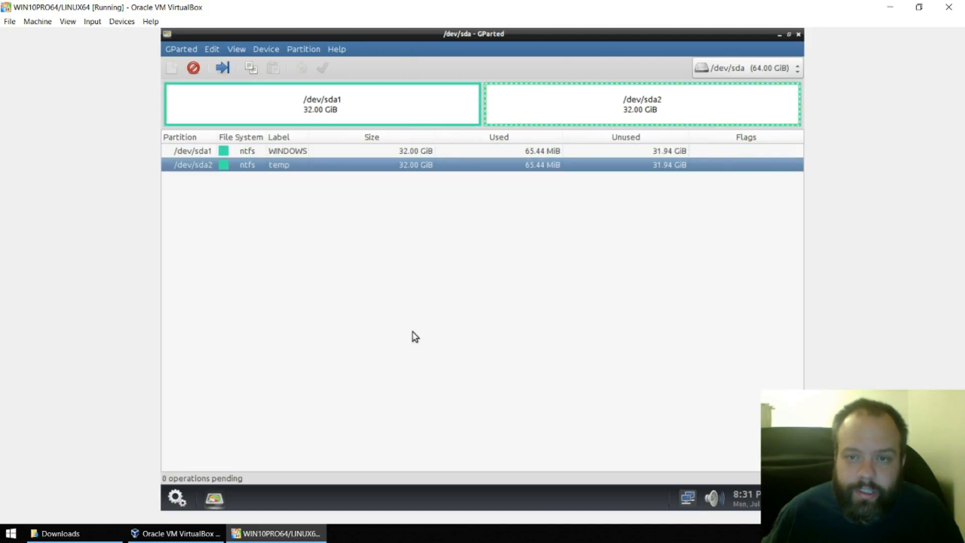
left_click(360, 115)
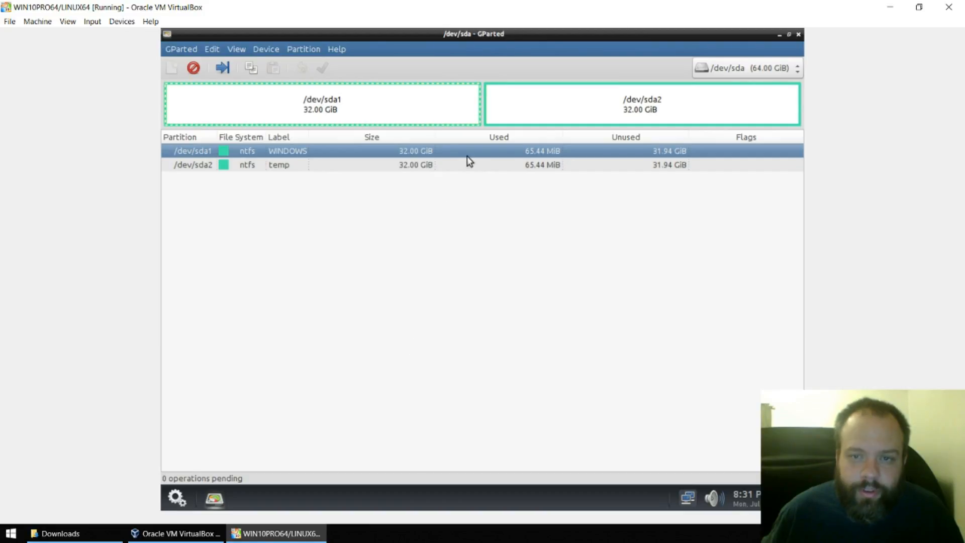
left_click(547, 114)
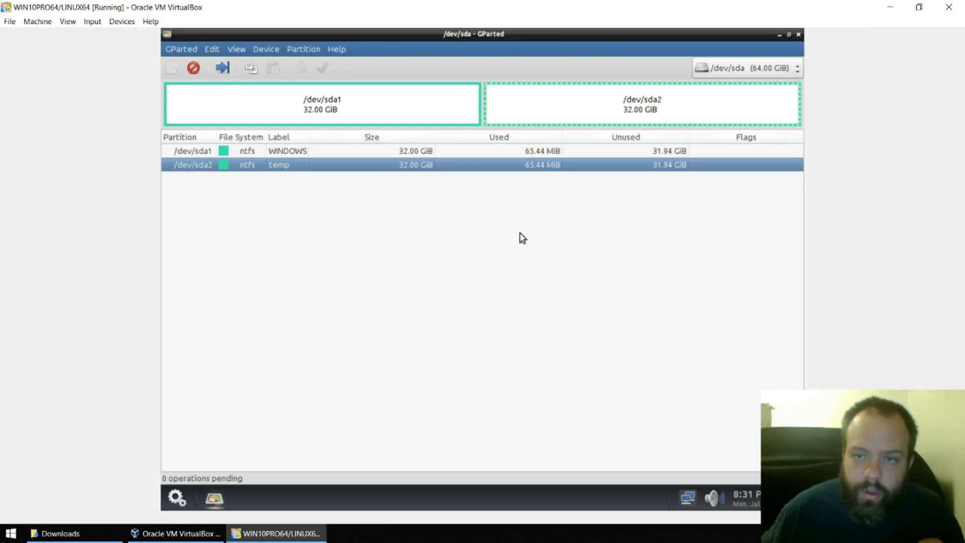
left_click(467, 108)
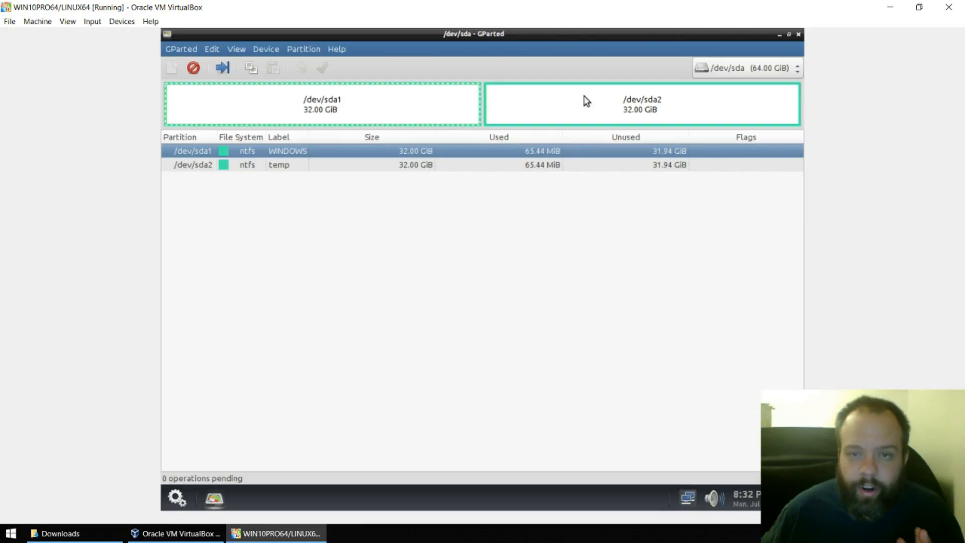
left_click(594, 115)
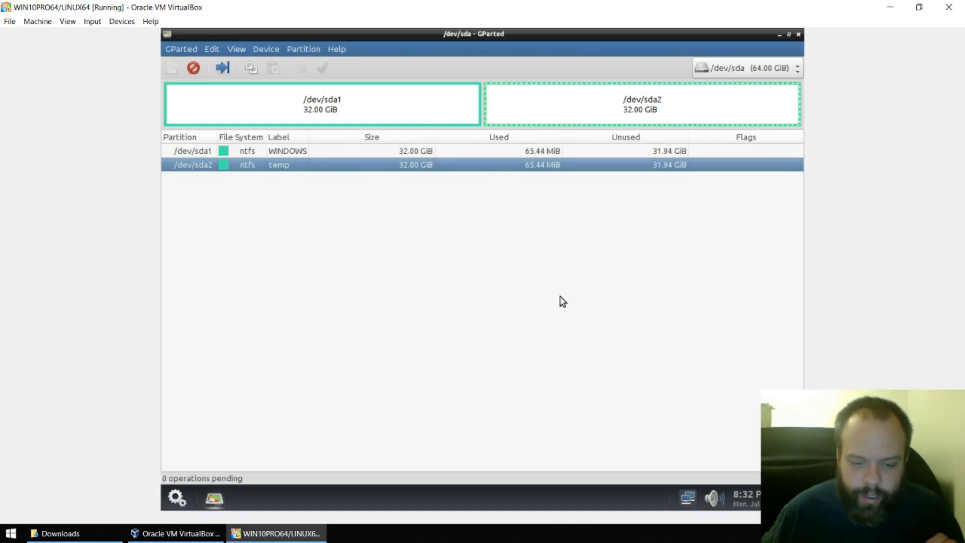
- Close GParted and shut down the Redo guest from its power menu
left_click(799, 35)
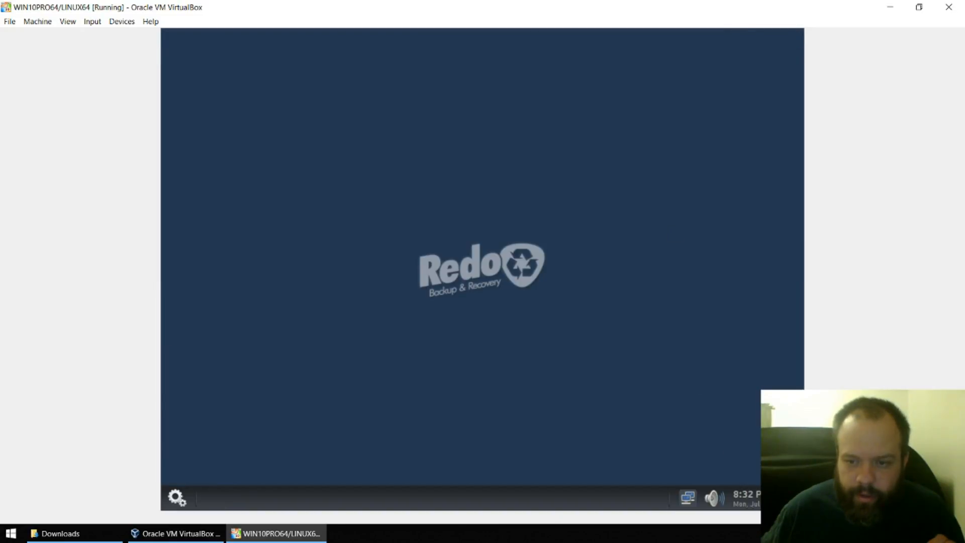
left_click(790, 497)
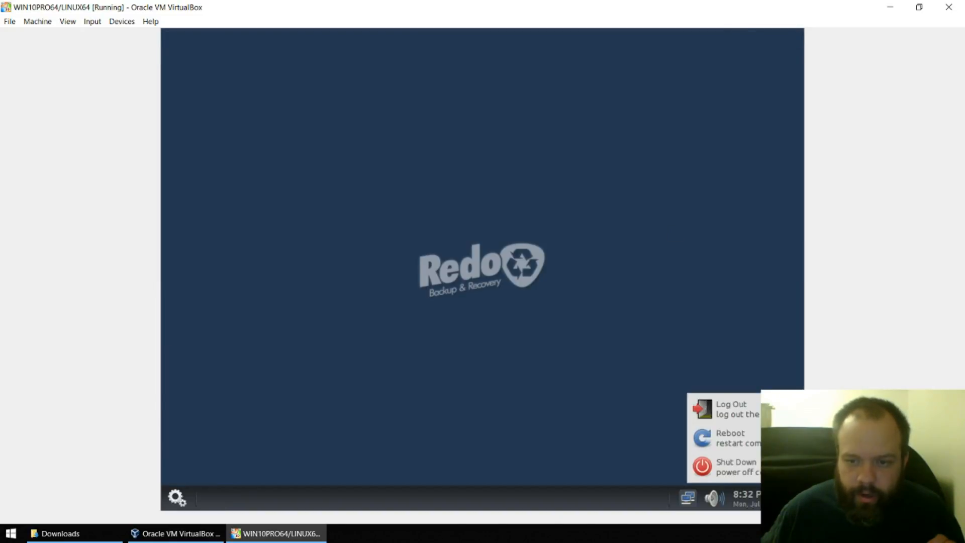
left_click(720, 467)
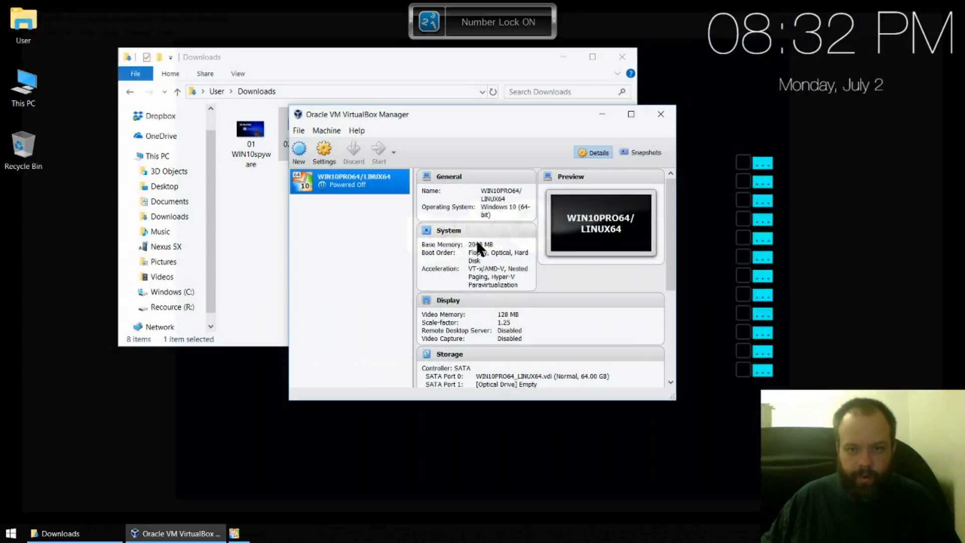
- Load WIN10PROmulti.iso into the VM's empty optical drive in Storage settings and start the VM
left_click(352, 130)
mouse_move(336, 126)
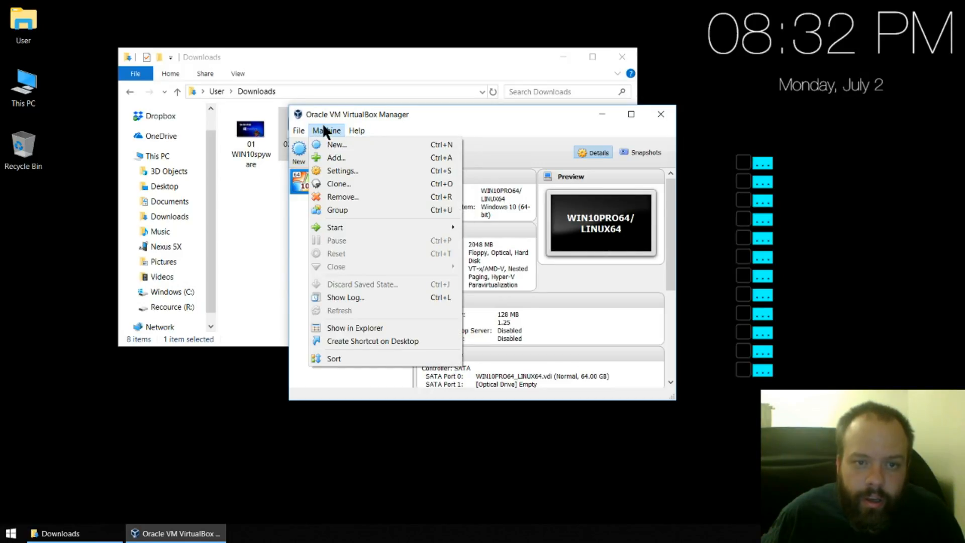
left_click(326, 129)
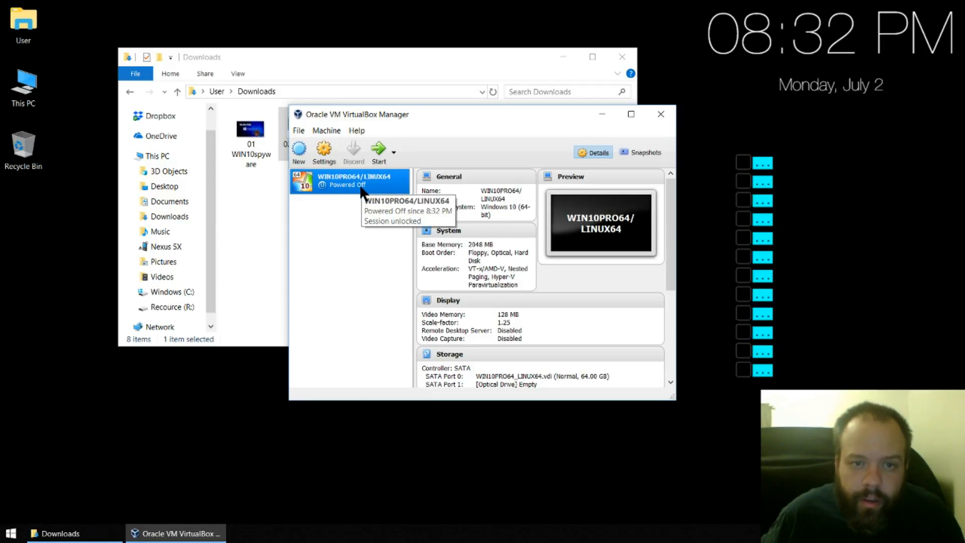
left_click(332, 161)
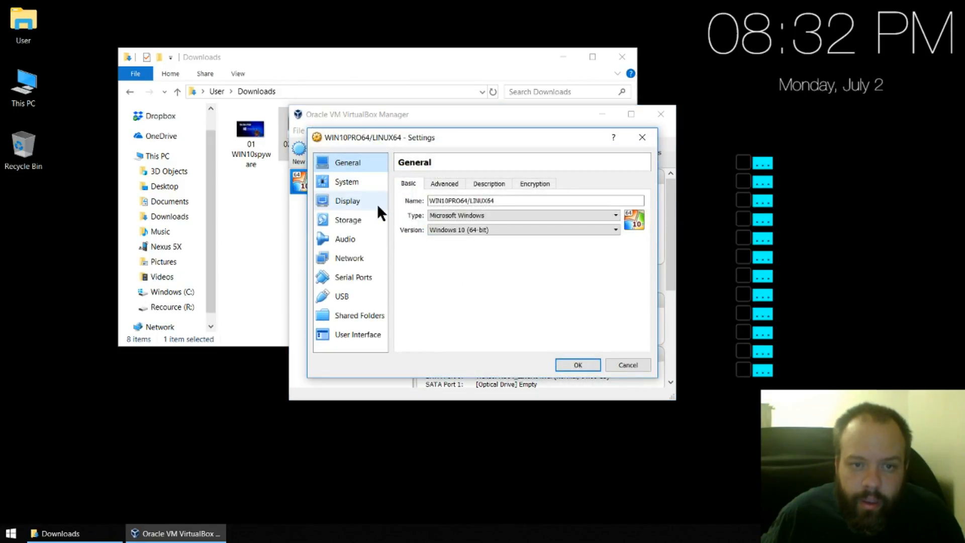
left_click(358, 218)
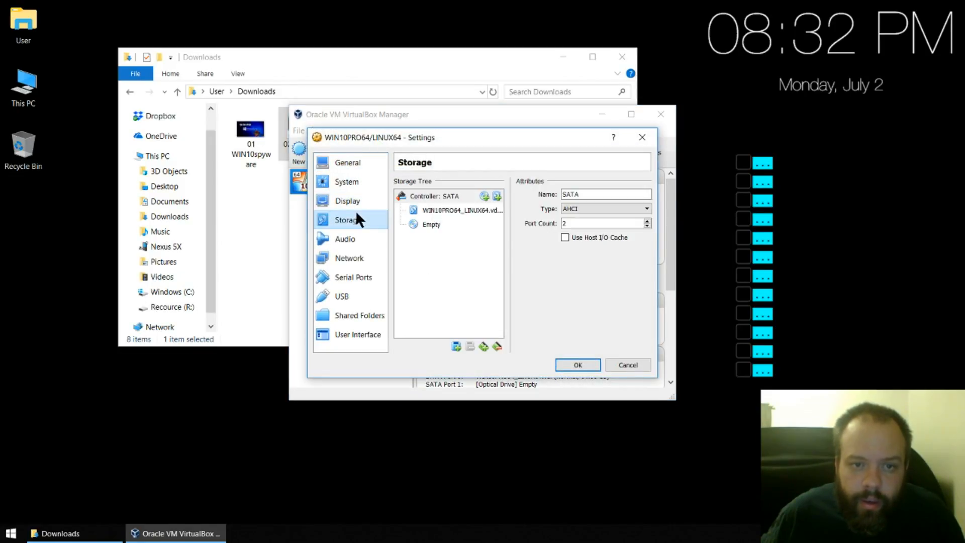
left_click(431, 224)
left_click(644, 195)
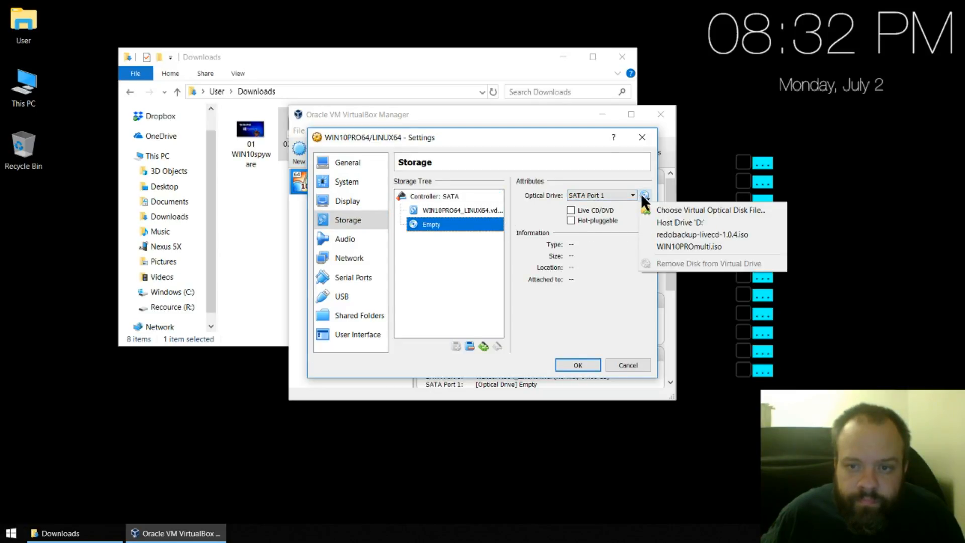
left_click(676, 246)
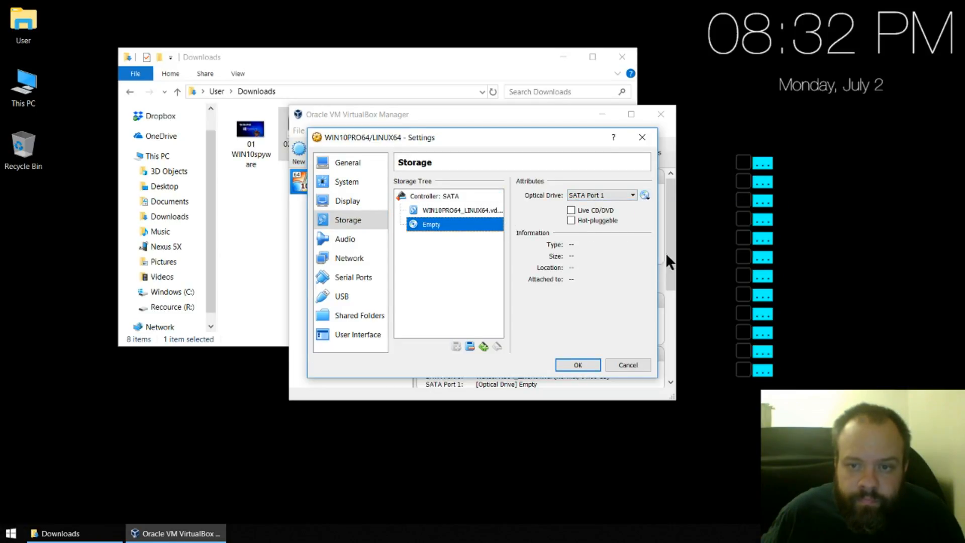
left_click(577, 364)
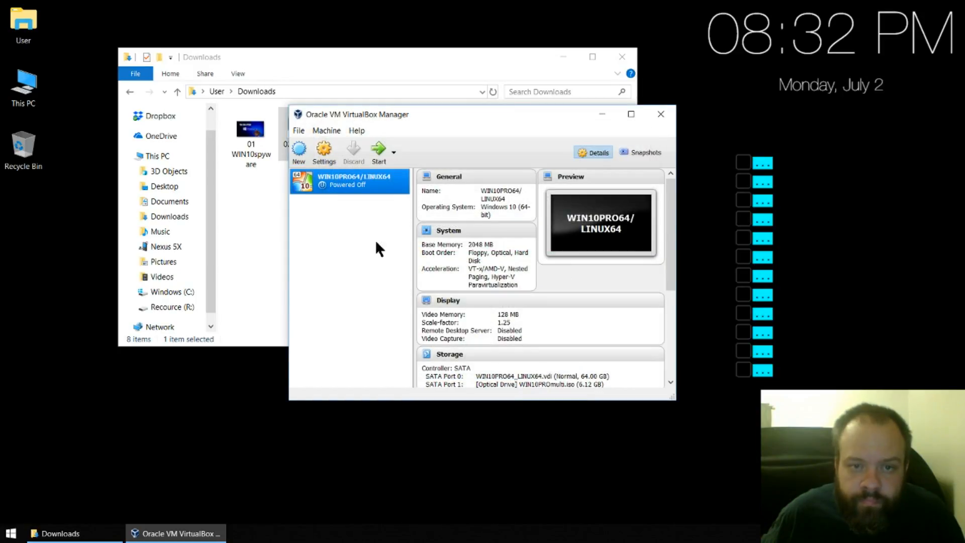
left_click(378, 151)
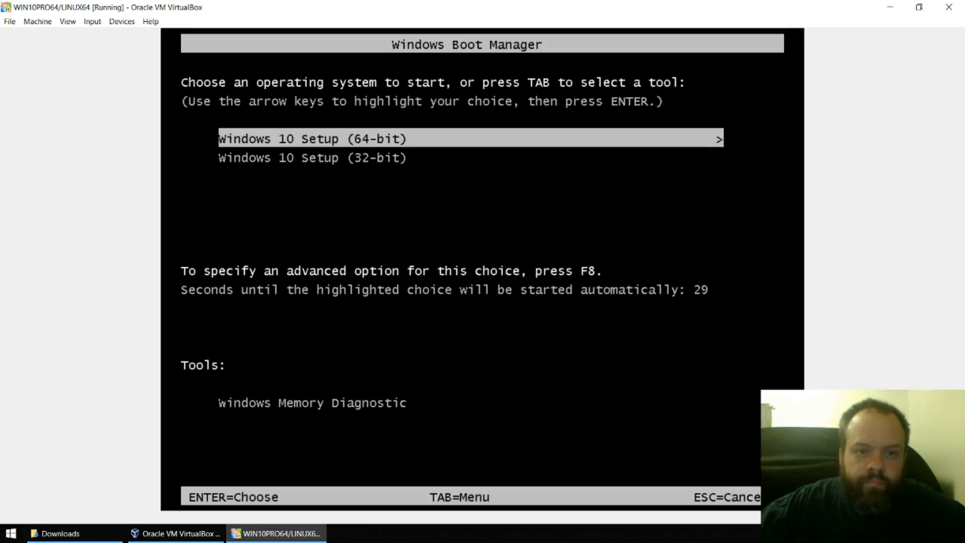
- Boot Windows 10 Setup (64-bit) from the Windows Boot Manager menu
key("Down")
key("Up")
key("Down")
key("Up")
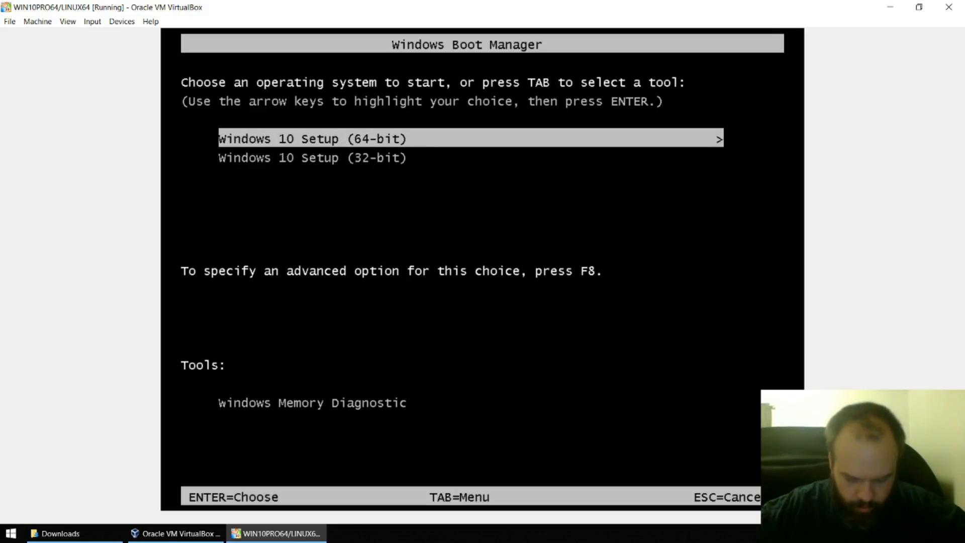
key("Return")
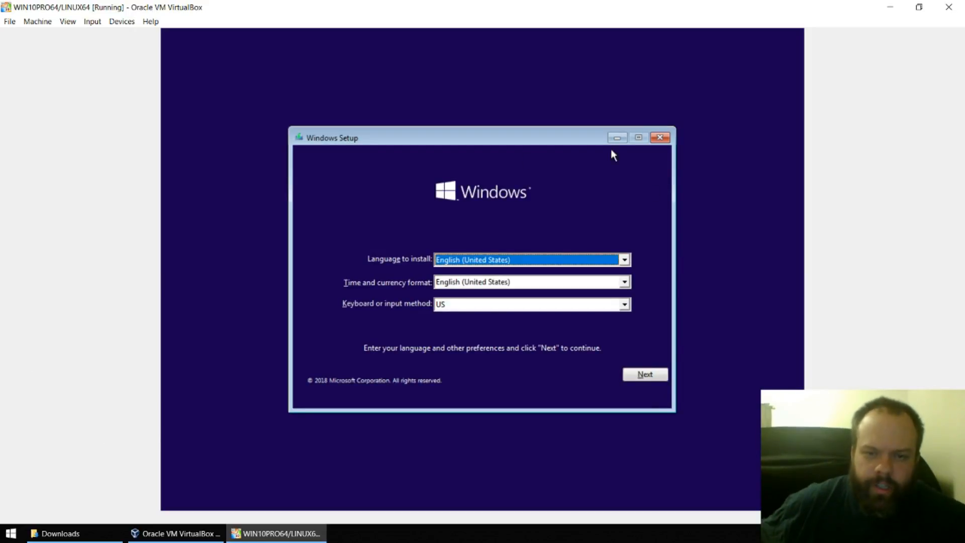
- Set the keyboard layout to United States-Dvorak, accept the language settings and start Install now
left_click(442, 306)
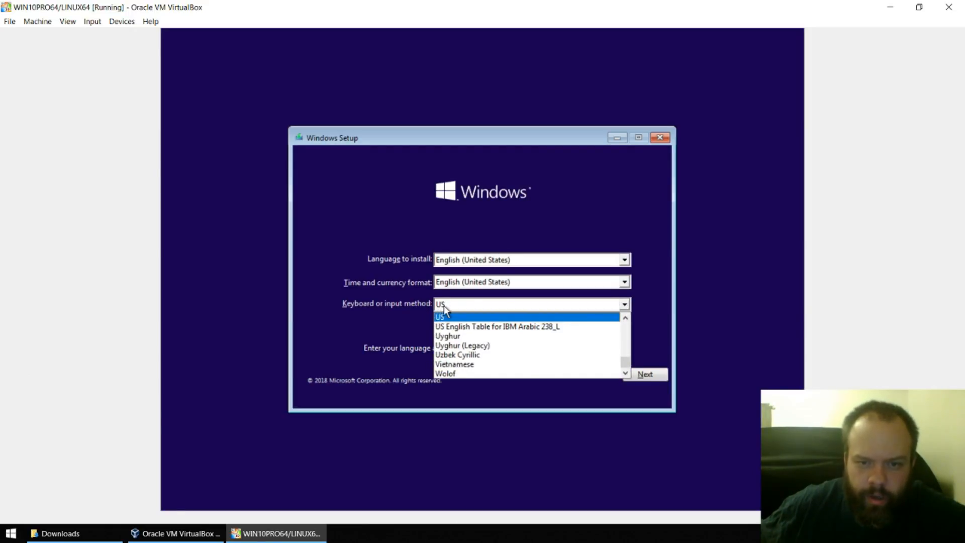
scroll(477, 324, "up", 1)
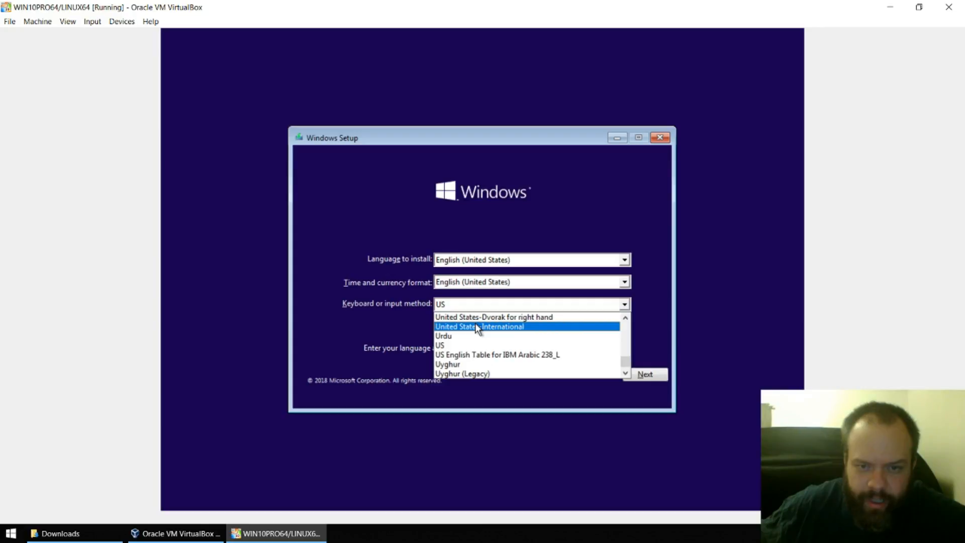
scroll(500, 327, "up", 1)
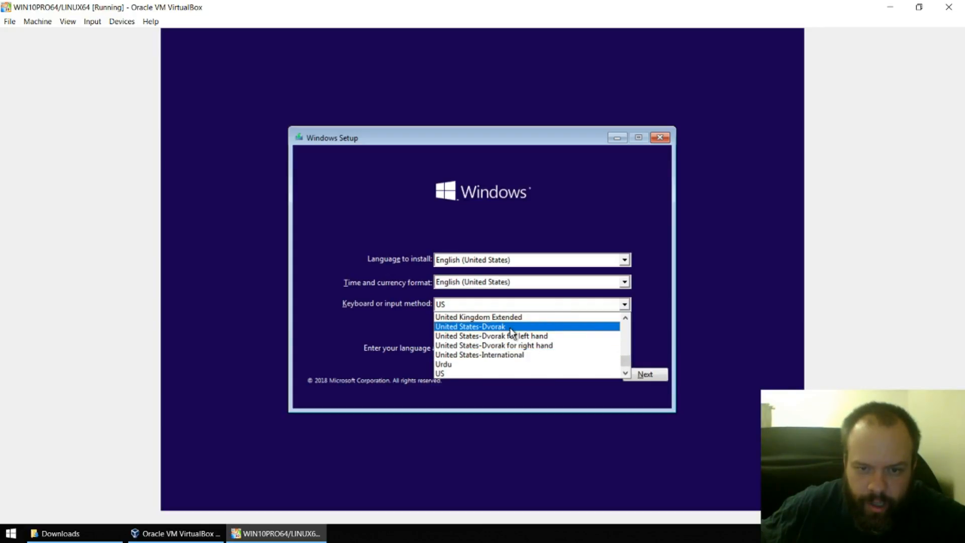
left_click(510, 327)
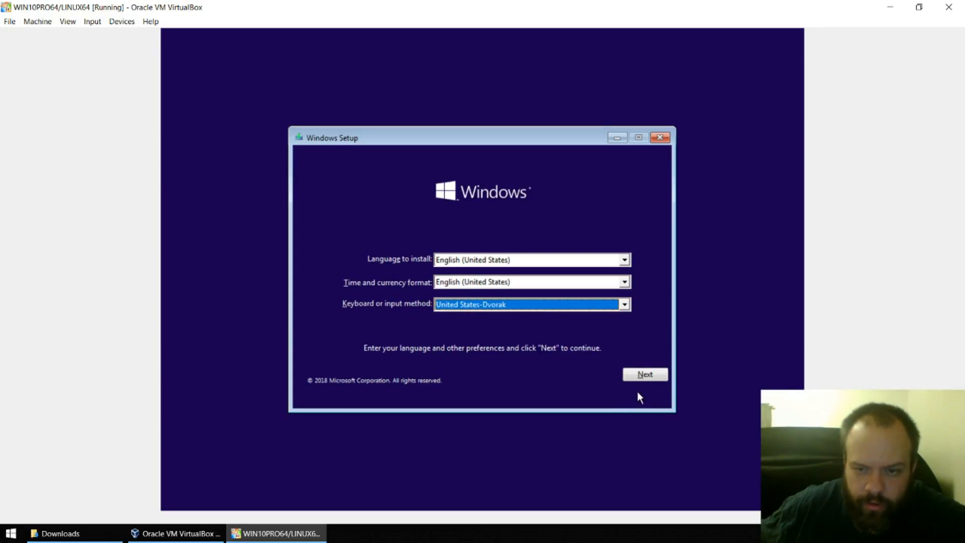
left_click(648, 376)
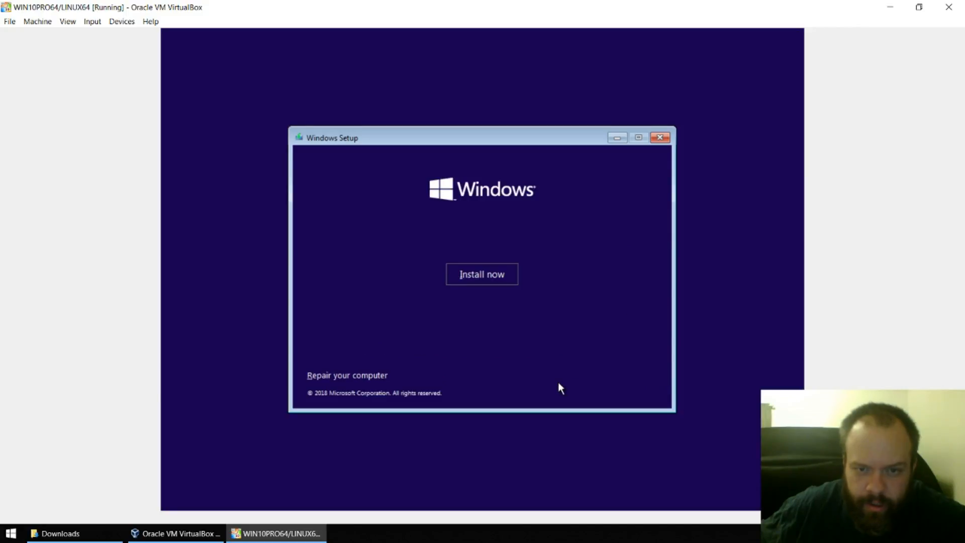
left_click(496, 276)
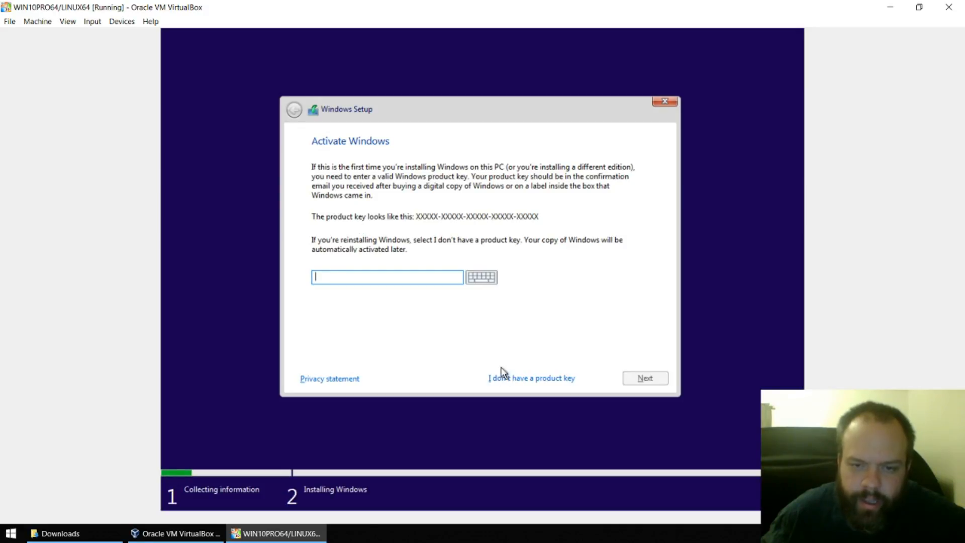
- Continue Windows Setup without entering a product key
left_click(507, 386)
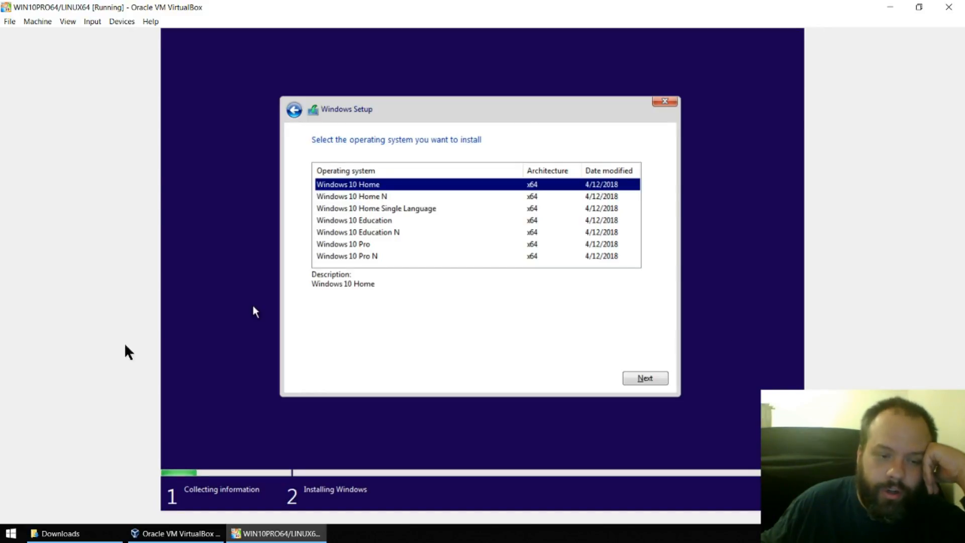
- View the There Is No Cloud mug PNG in GonVisor, made the default .png app, then close it
left_click(65, 533)
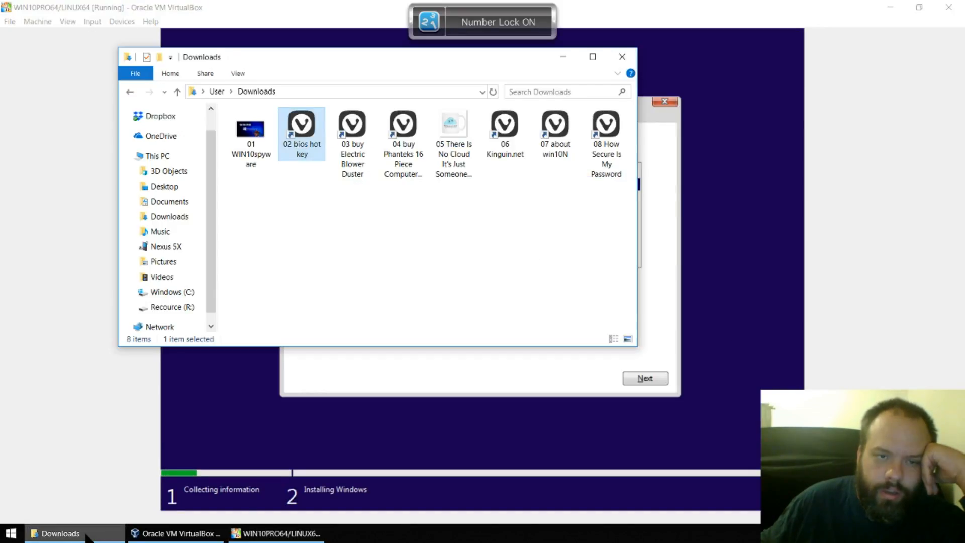
double_click(442, 158)
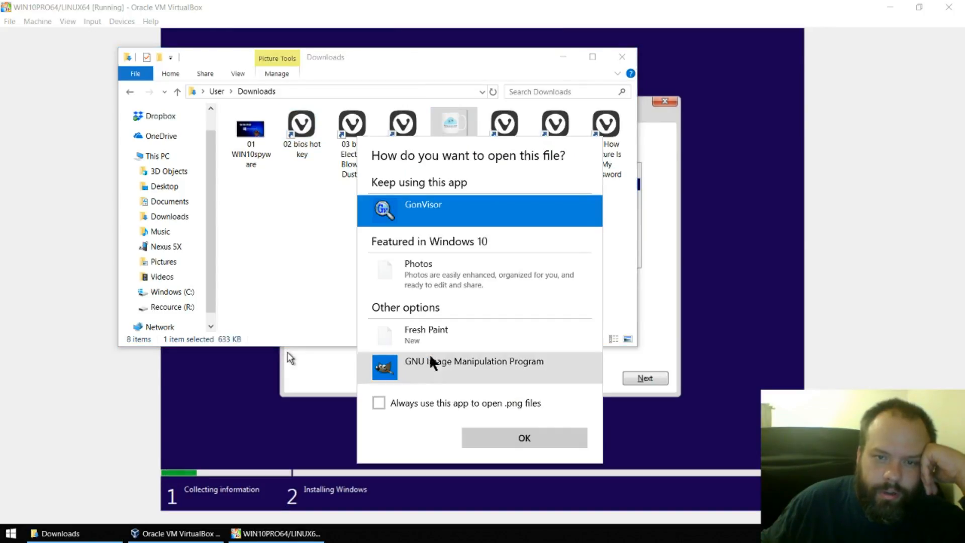
left_click(413, 402)
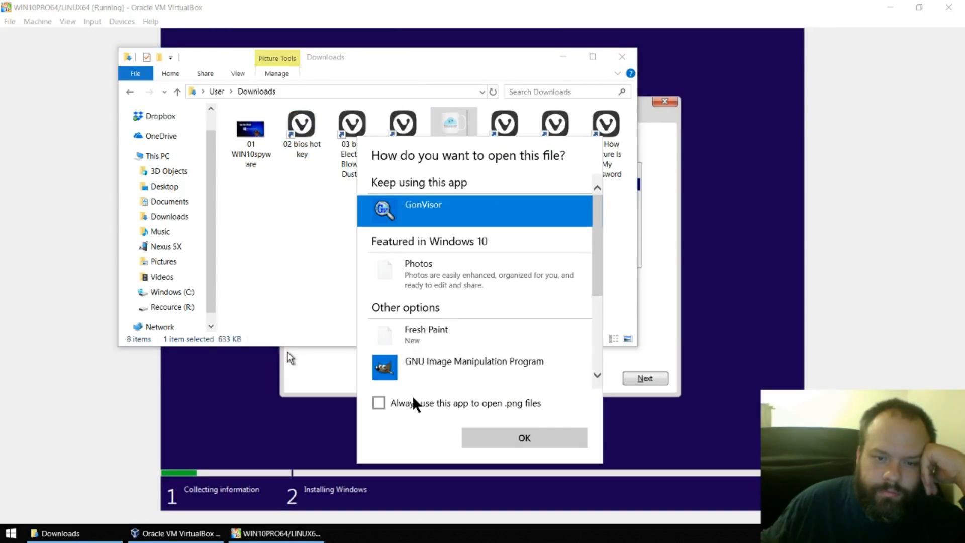
left_click(474, 426)
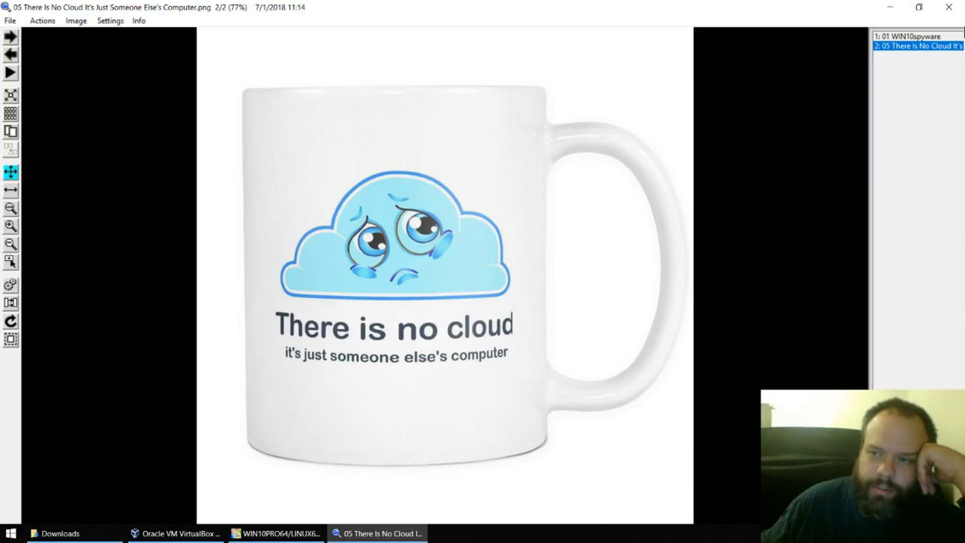
left_click(952, 14)
left_click(572, 54)
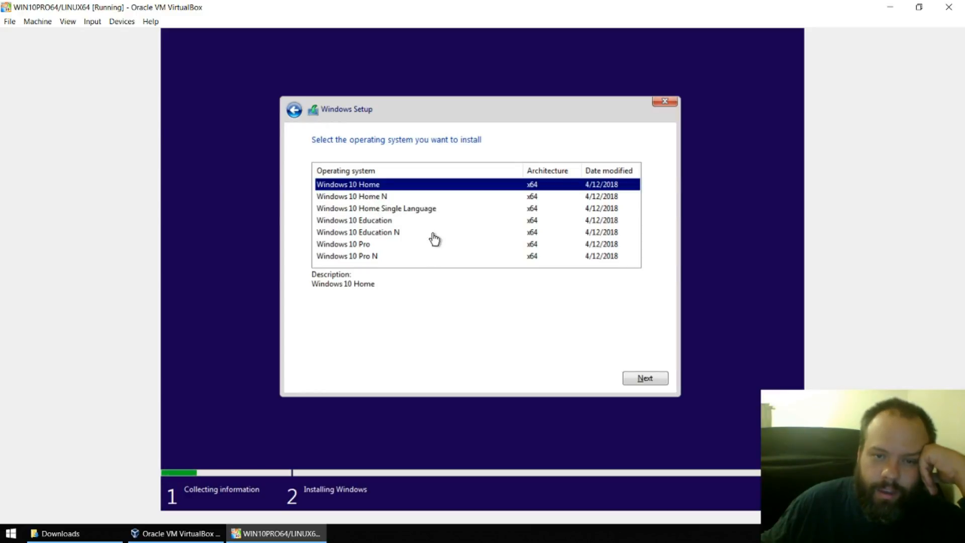
- Select Windows 10 Pro from the edition list and continue
left_click(371, 244)
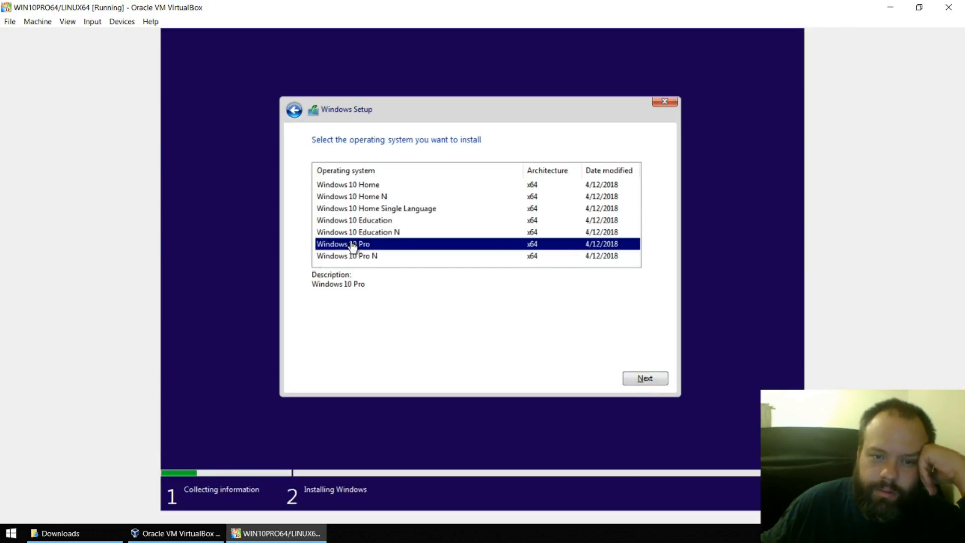
left_click(644, 380)
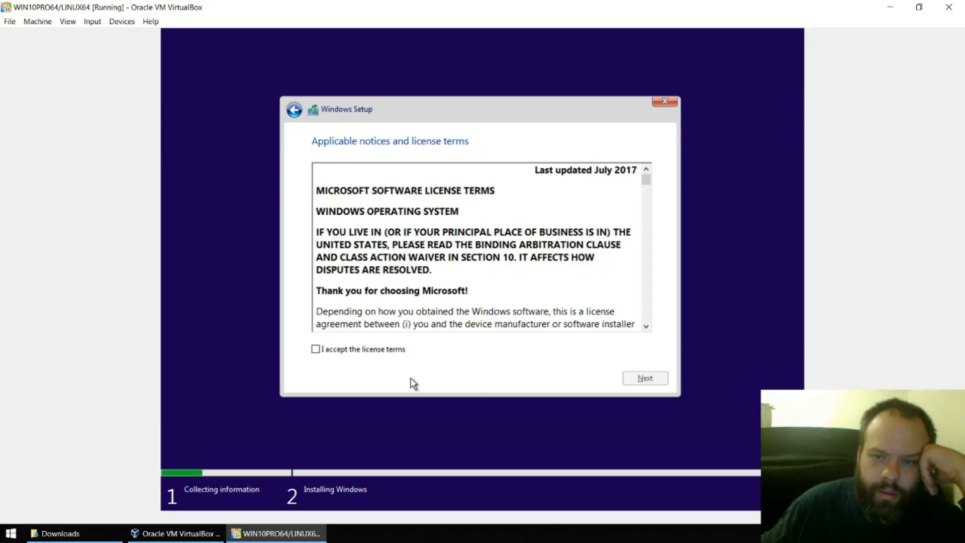
- Accept the license terms and choose 'Custom: Install Windows only (advanced)'
left_click(350, 352)
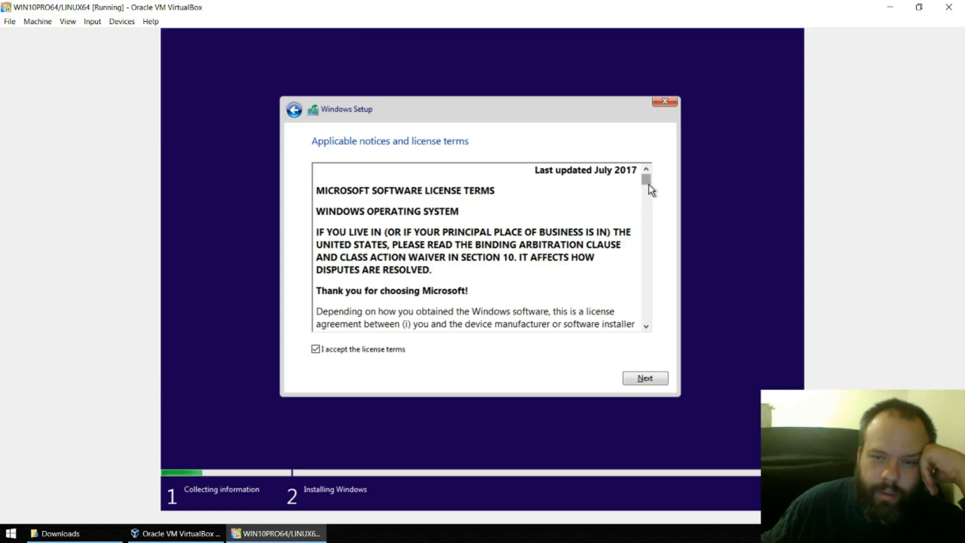
left_click_drag(645, 180, 658, 344)
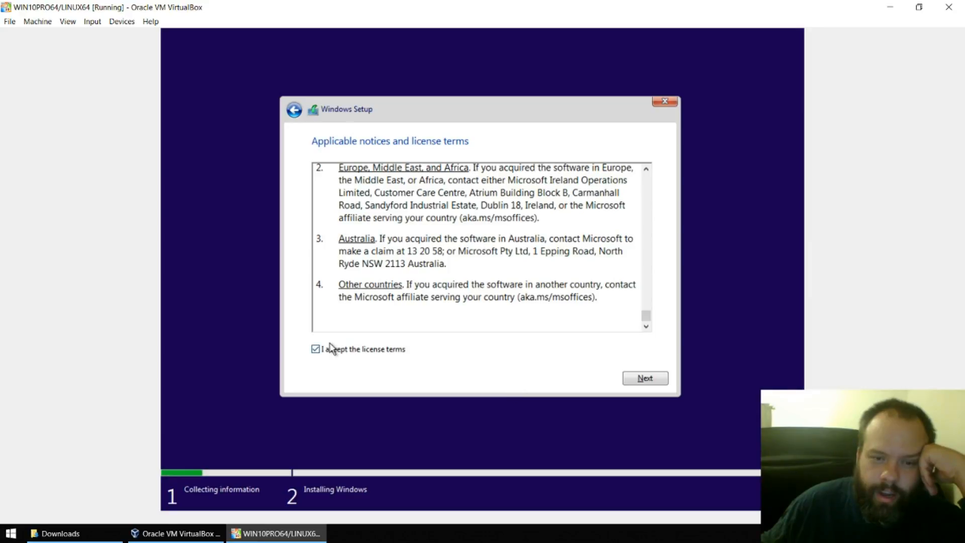
left_click(648, 379)
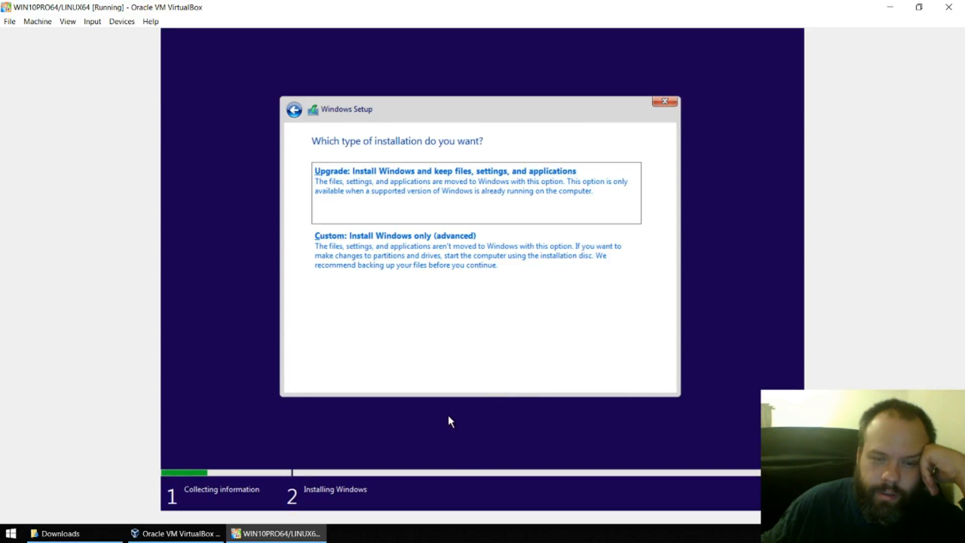
left_click(339, 251)
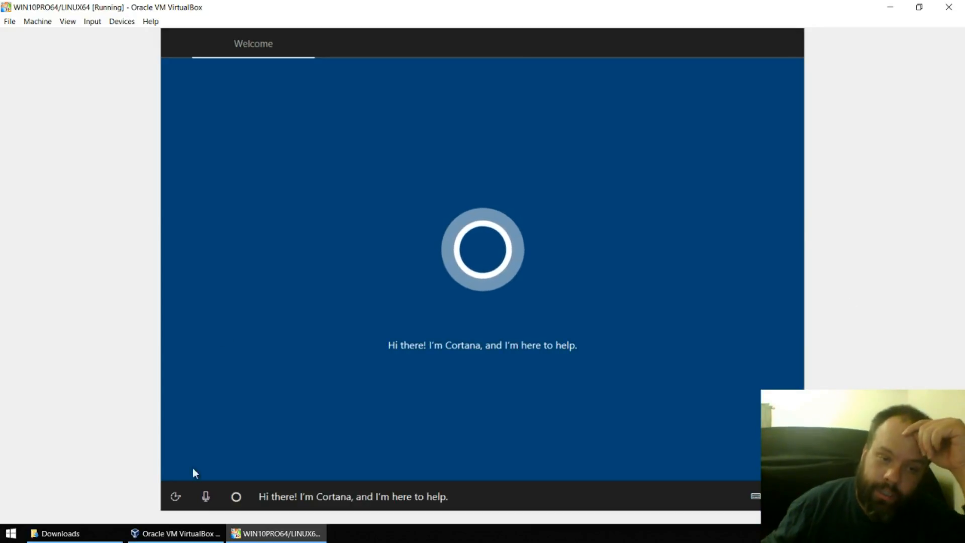
- Mute Cortana's voice narration on the welcome screen
left_click(210, 497)
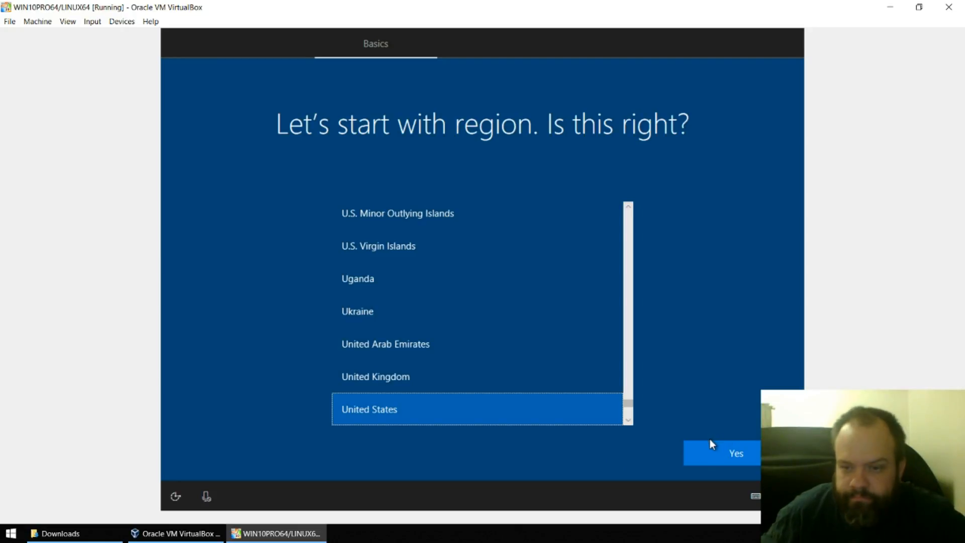
- Confirm United States region and United States-Dvorak keyboard, skip a second layout and network setup
left_click(708, 454)
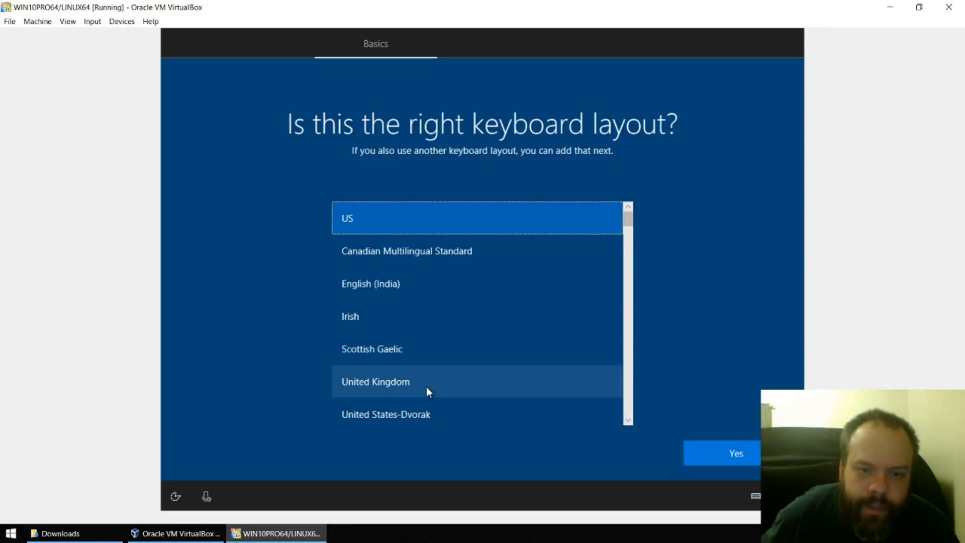
left_click(372, 421)
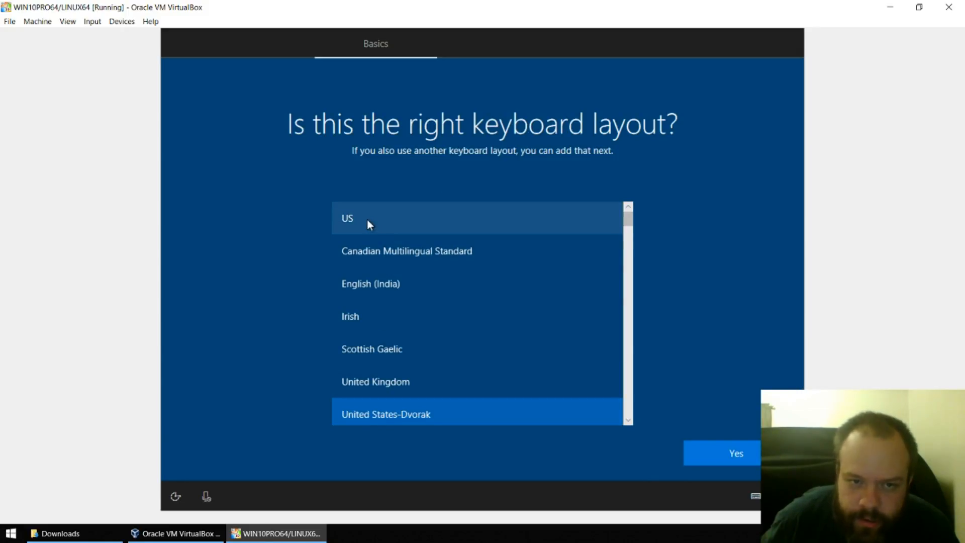
left_click(716, 458)
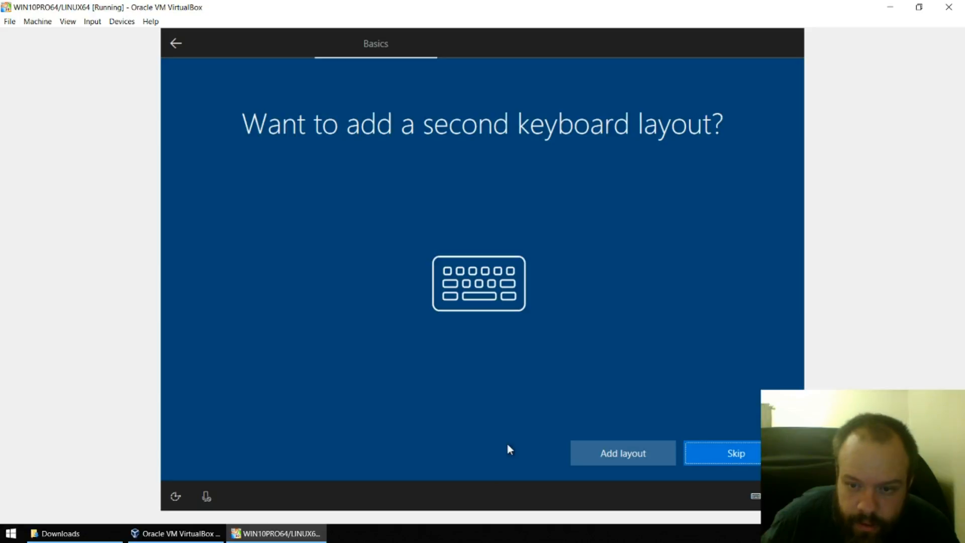
left_click(714, 452)
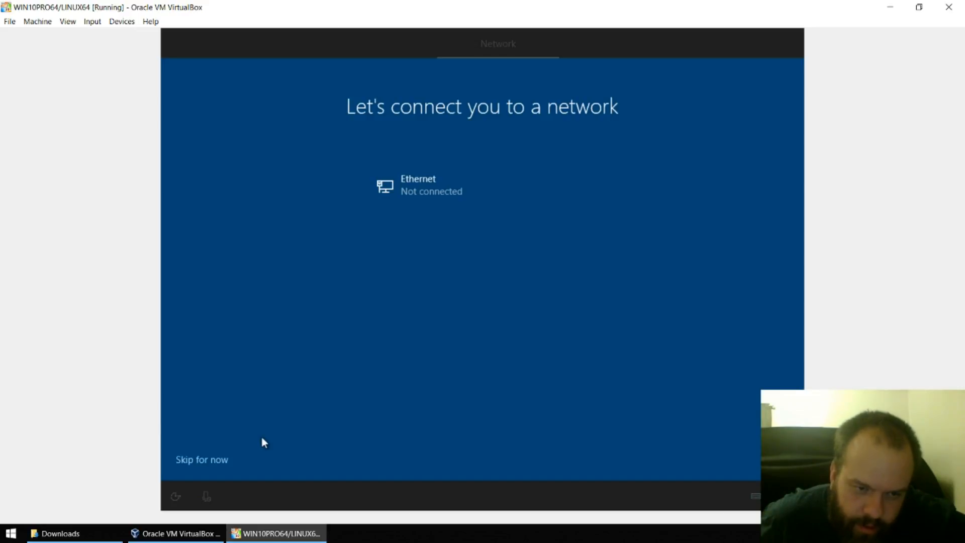
left_click(183, 460)
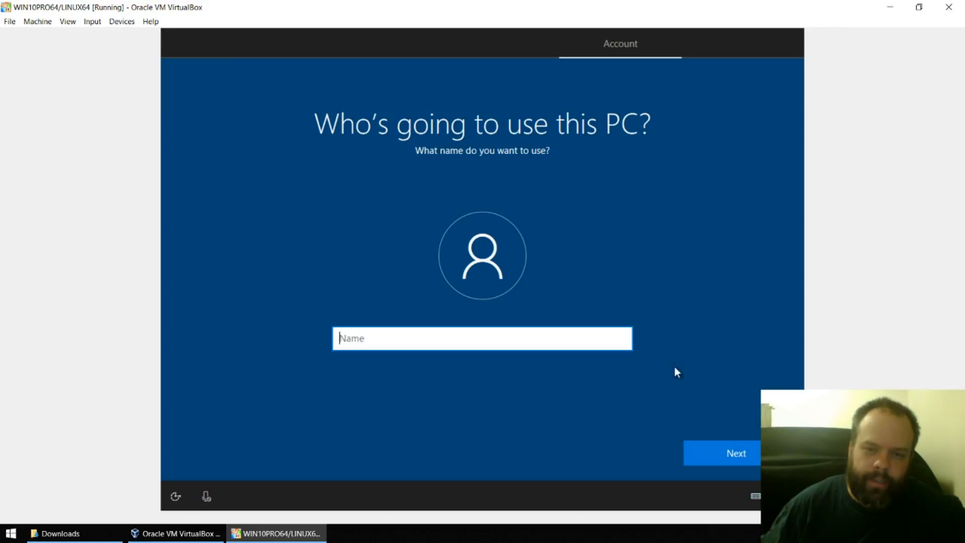
- Enter the account user name and continue
left_click(487, 325)
left_click(480, 342)
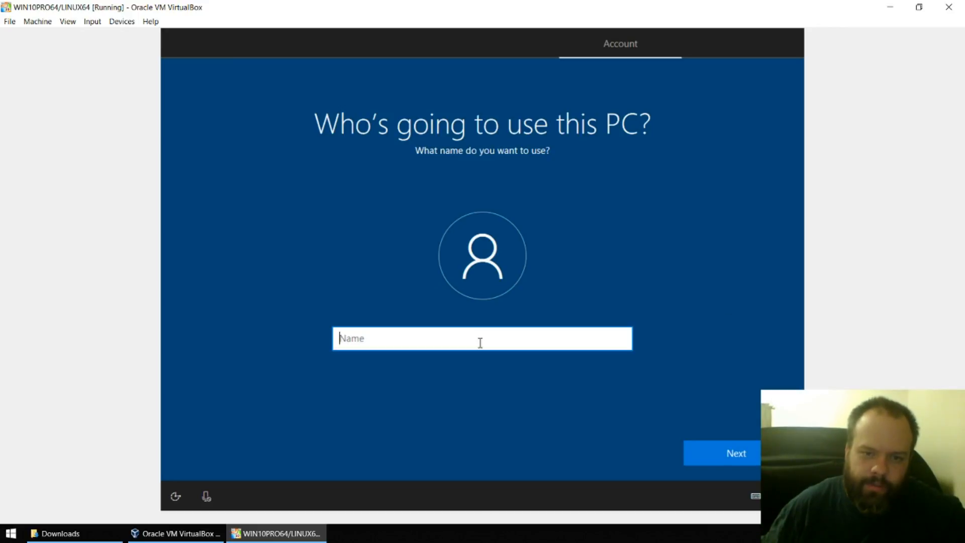
type("User")
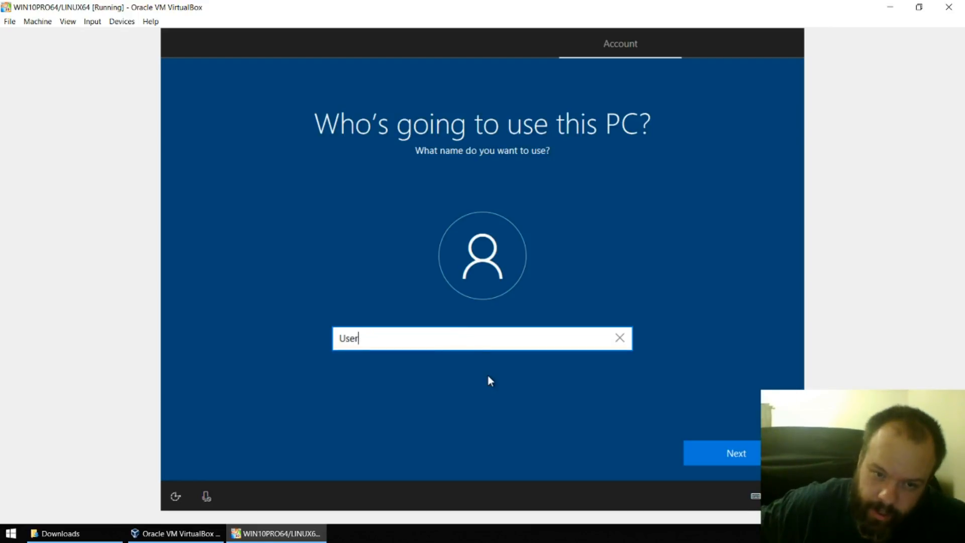
left_click(711, 455)
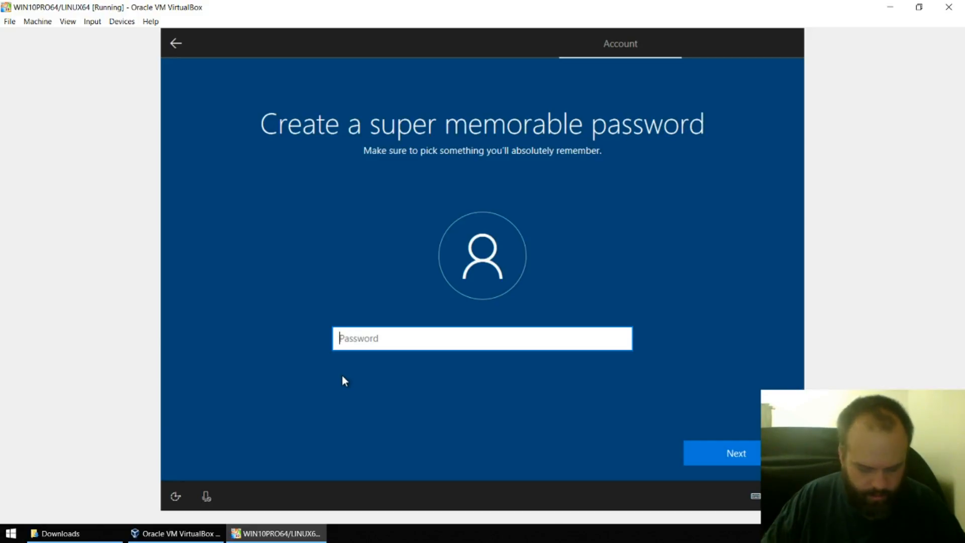
- Enter and confirm the account password, then open the first security question list
type("1234")
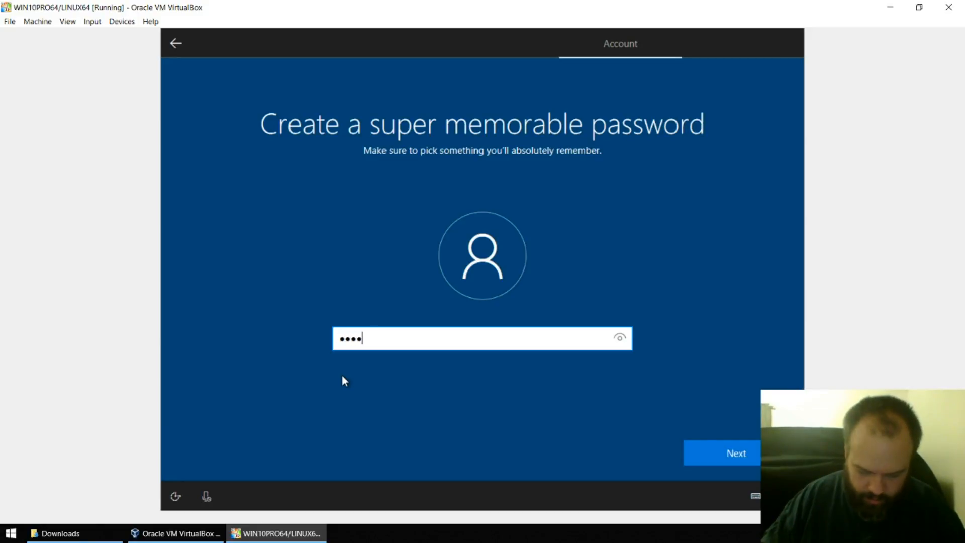
type("567890123456789")
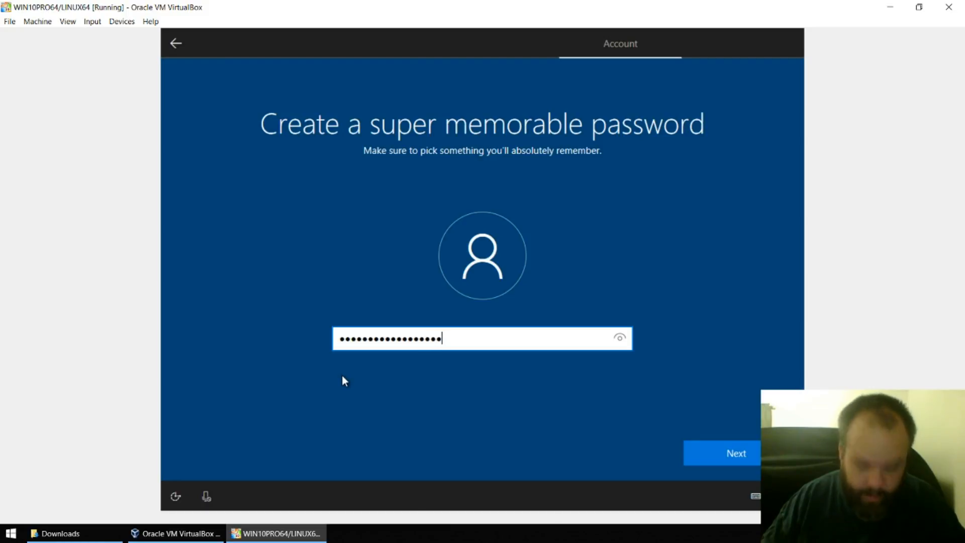
type("0")
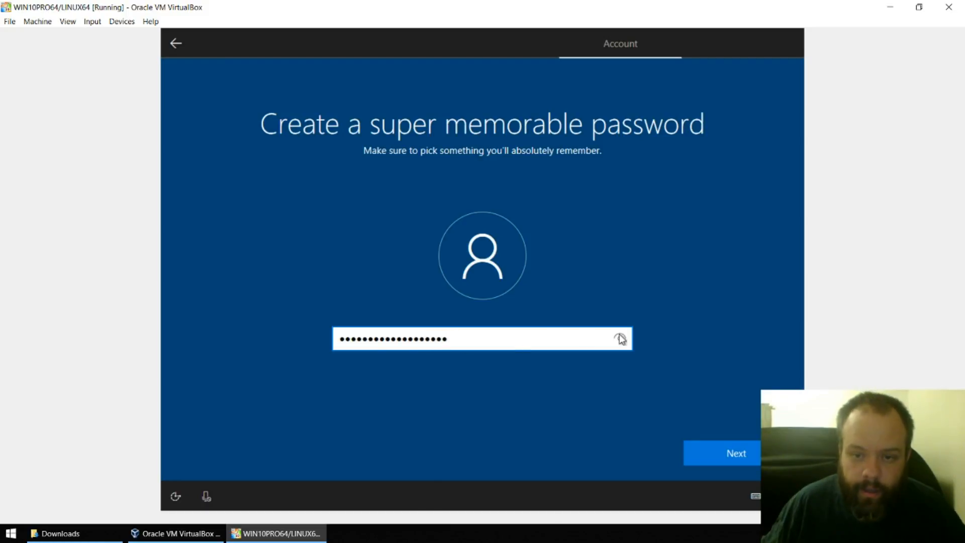
left_click(620, 338)
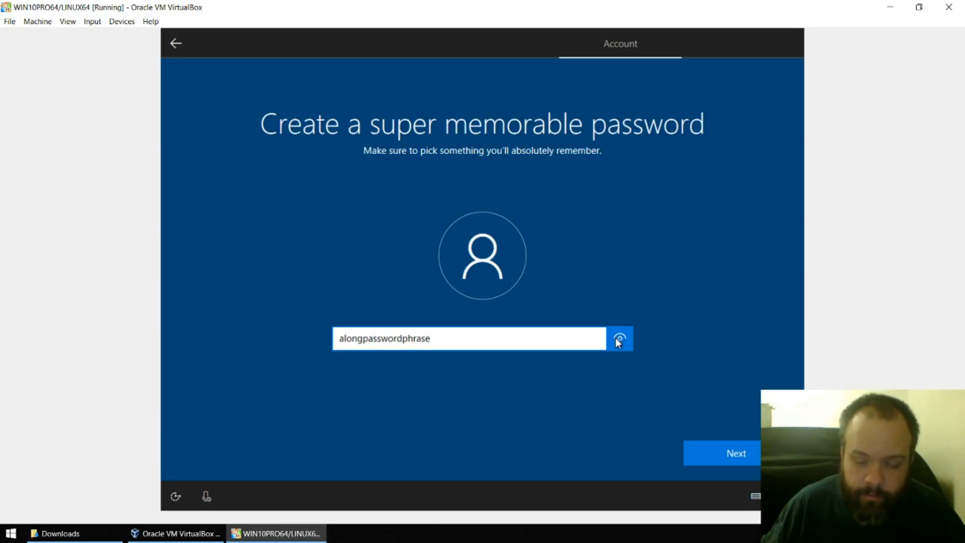
left_click(715, 448)
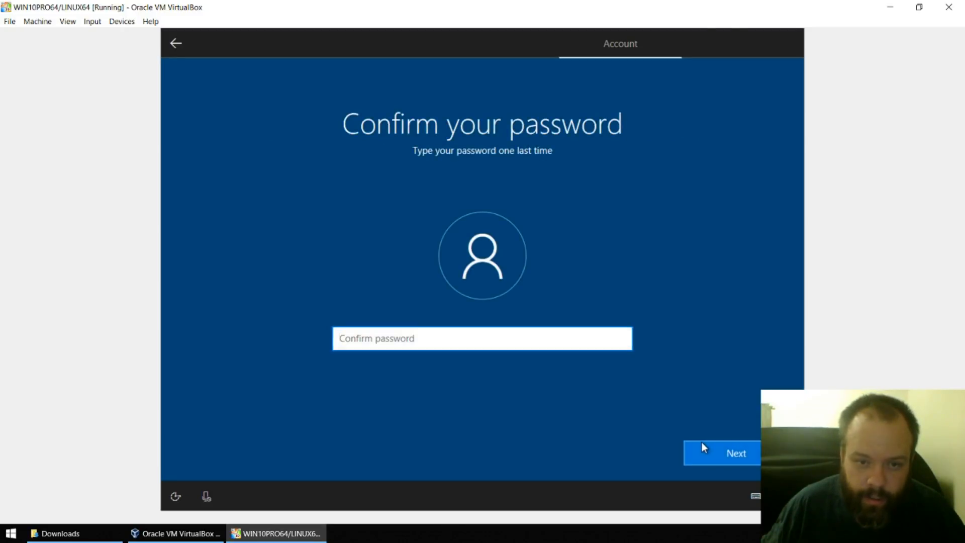
type("along")
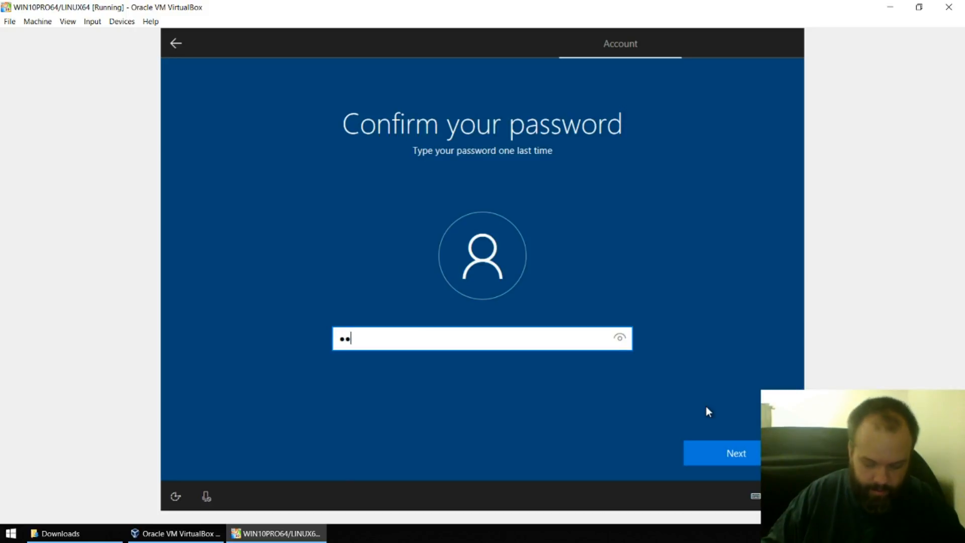
type("passw")
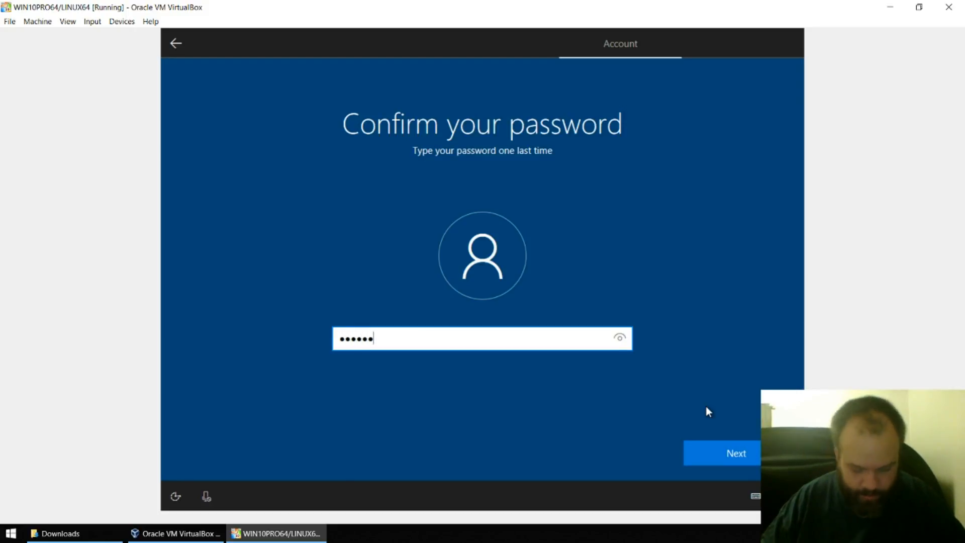
type("or")
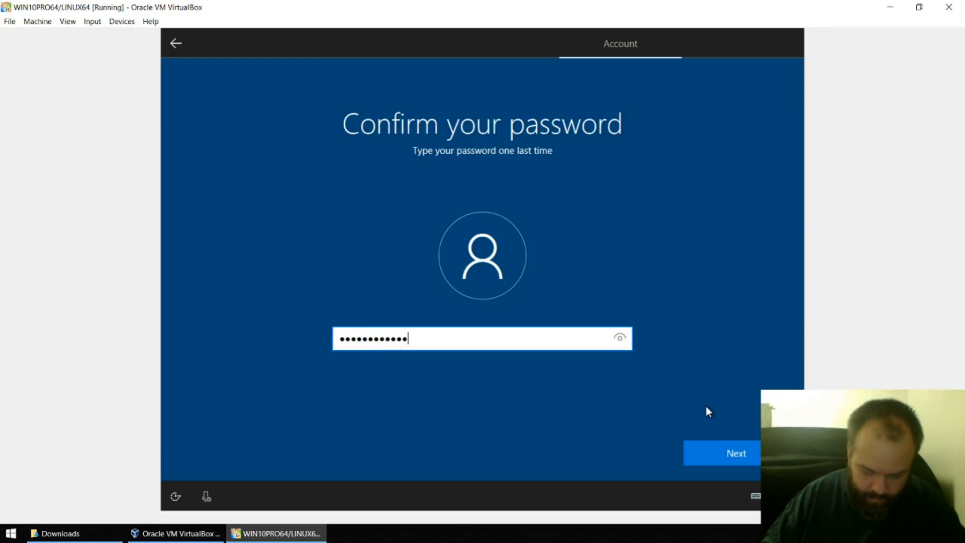
type("d1234")
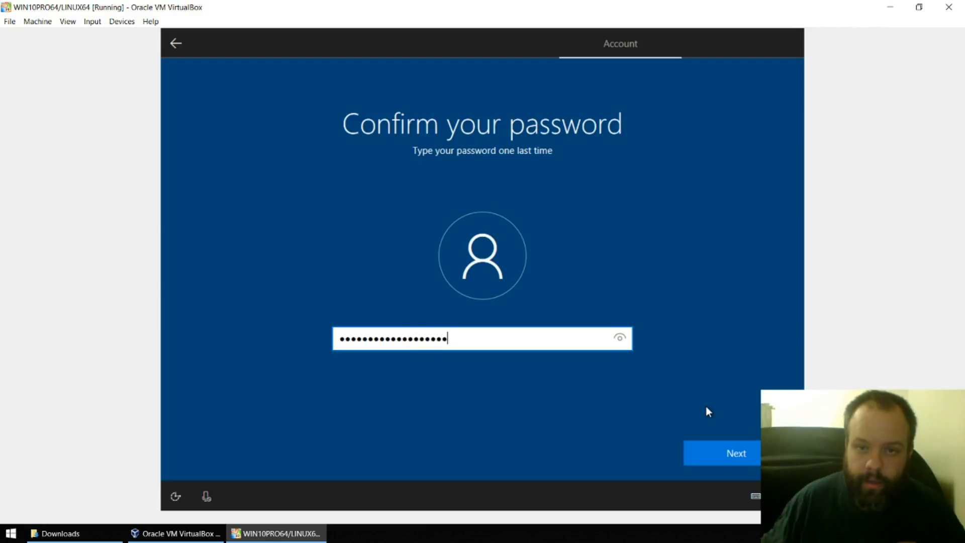
left_click(740, 450)
left_click(450, 355)
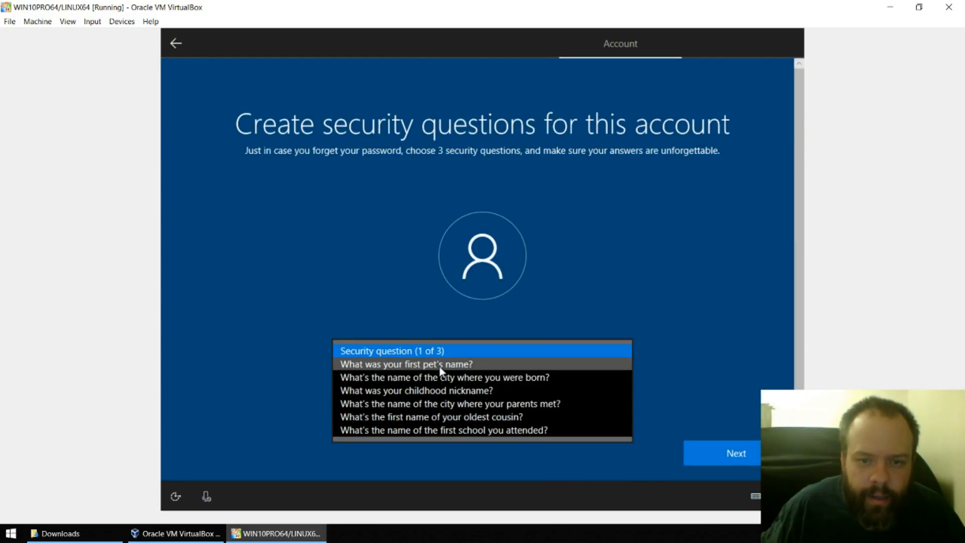
- Choose the first pet's name security question and type its answer
left_click(439, 366)
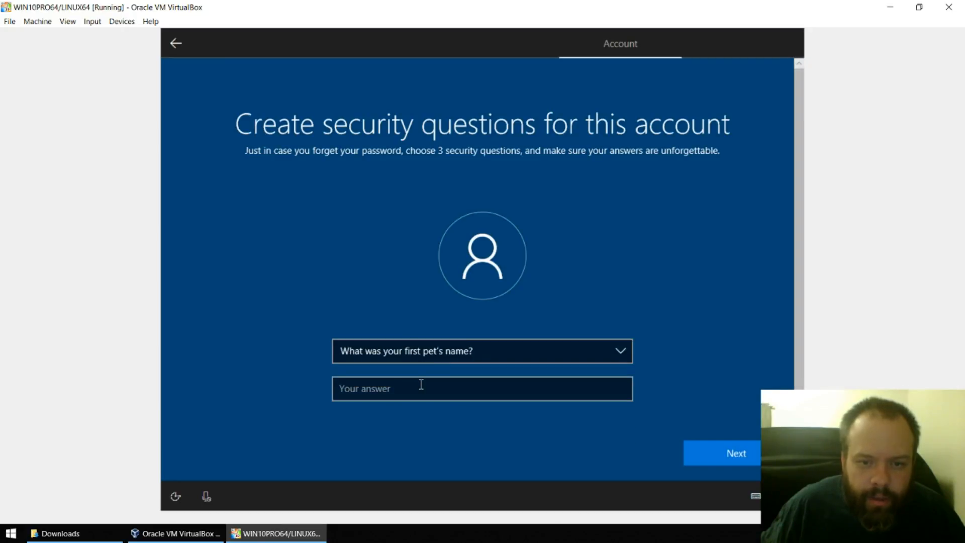
left_click(421, 385)
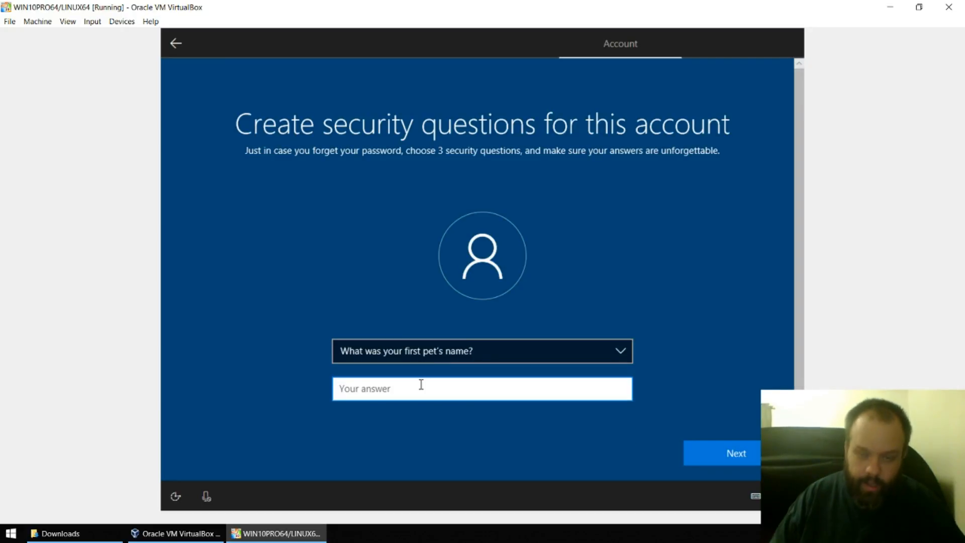
type("i")
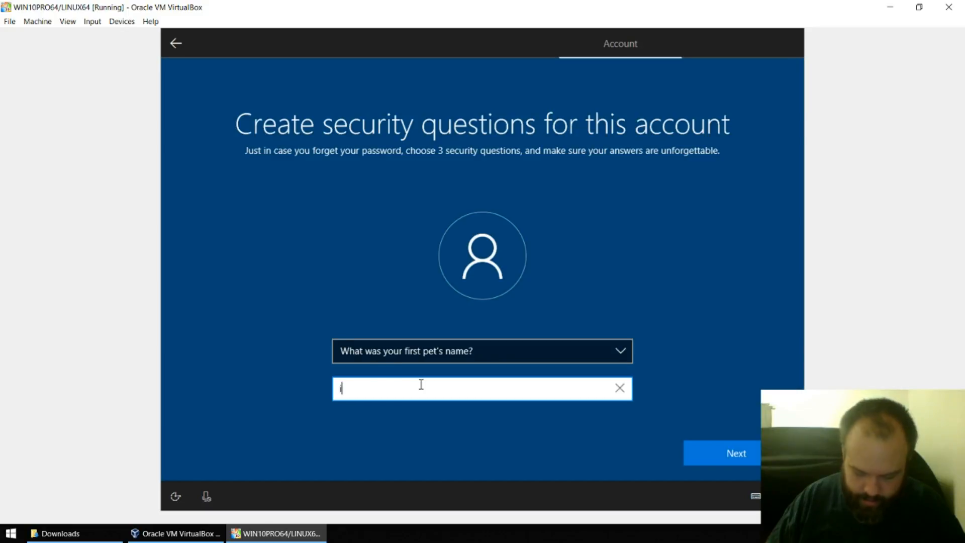
type("nacuratepet")
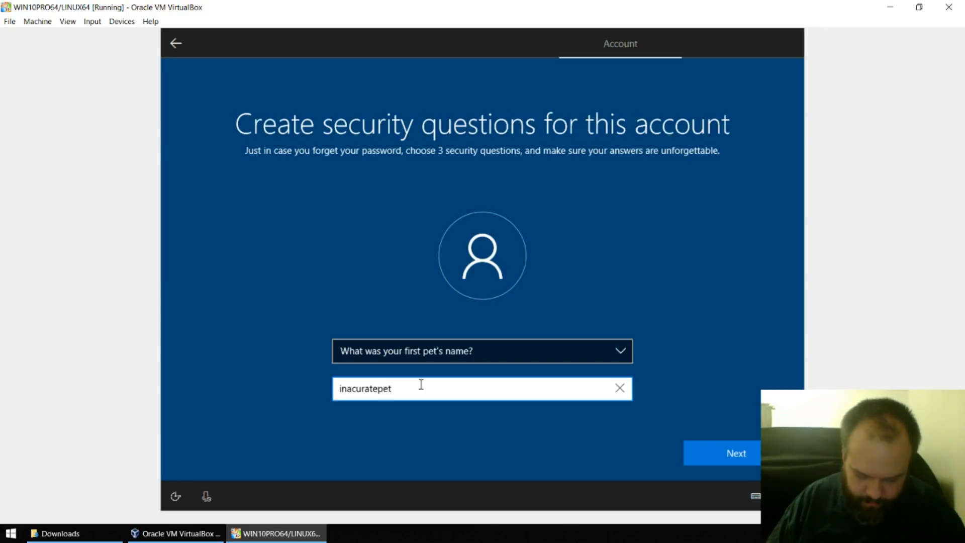
type("name")
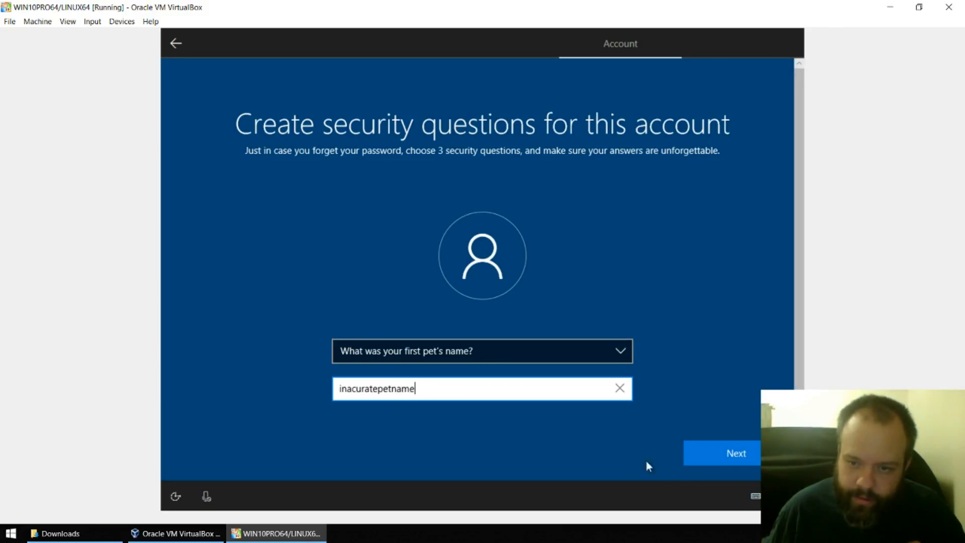
left_click(736, 459)
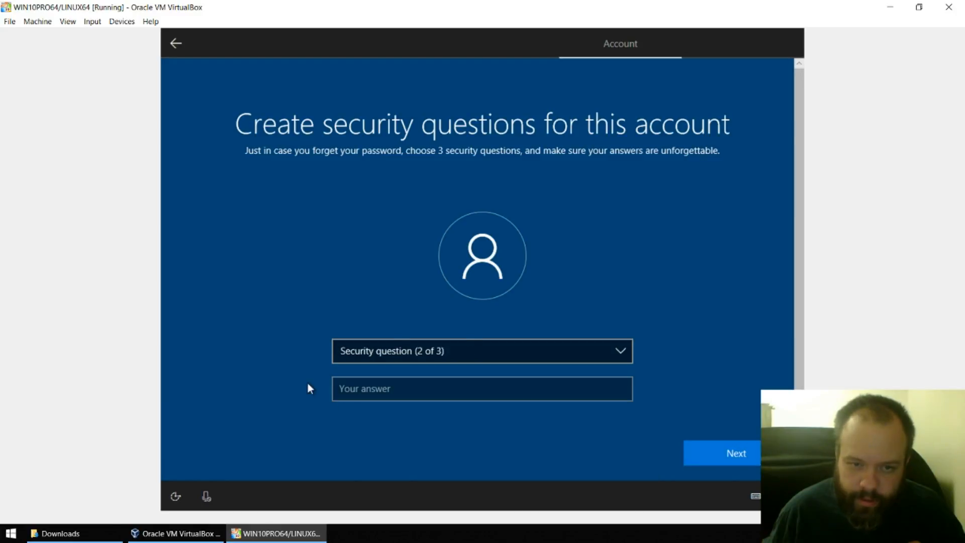
- Choose the city where you were born question and type its answer
left_click(370, 357)
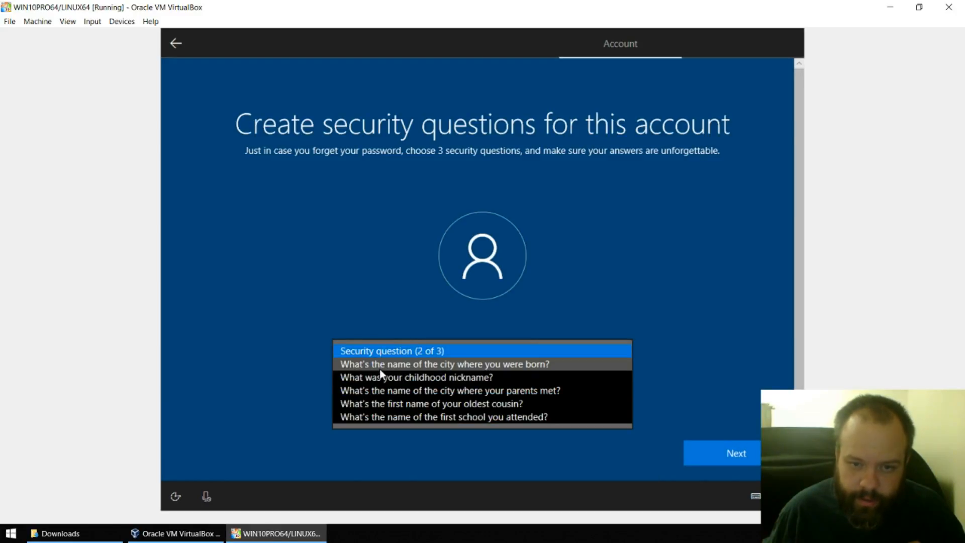
left_click(378, 367)
left_click(391, 388)
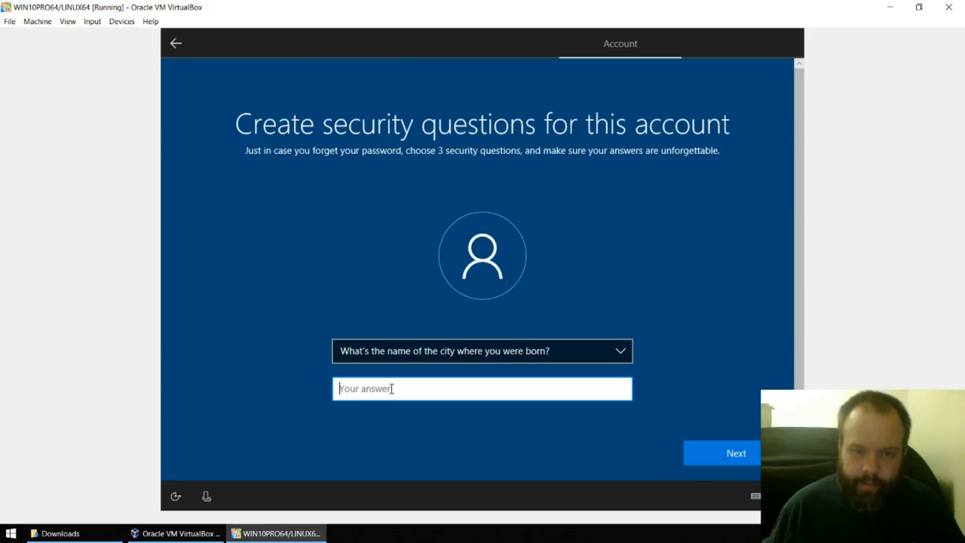
type("innacurat")
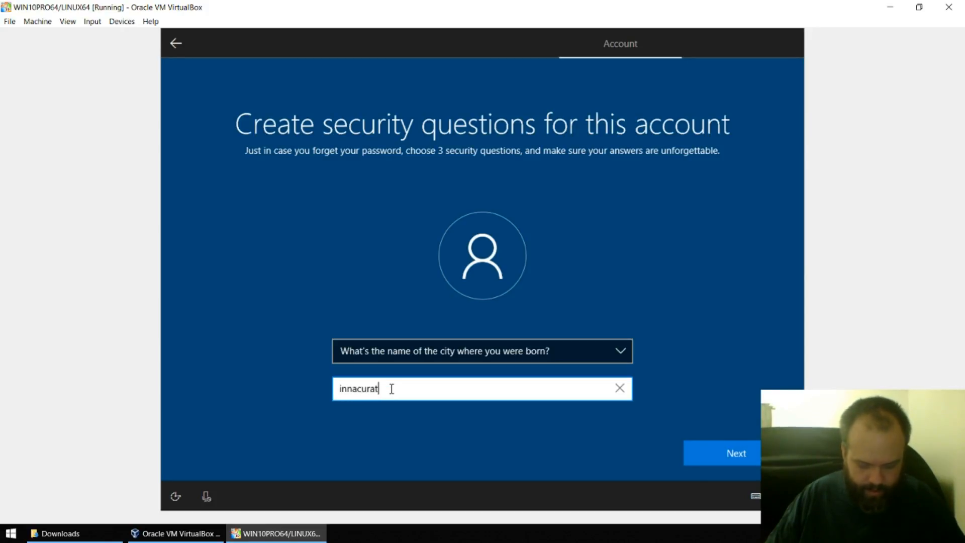
type("ecity")
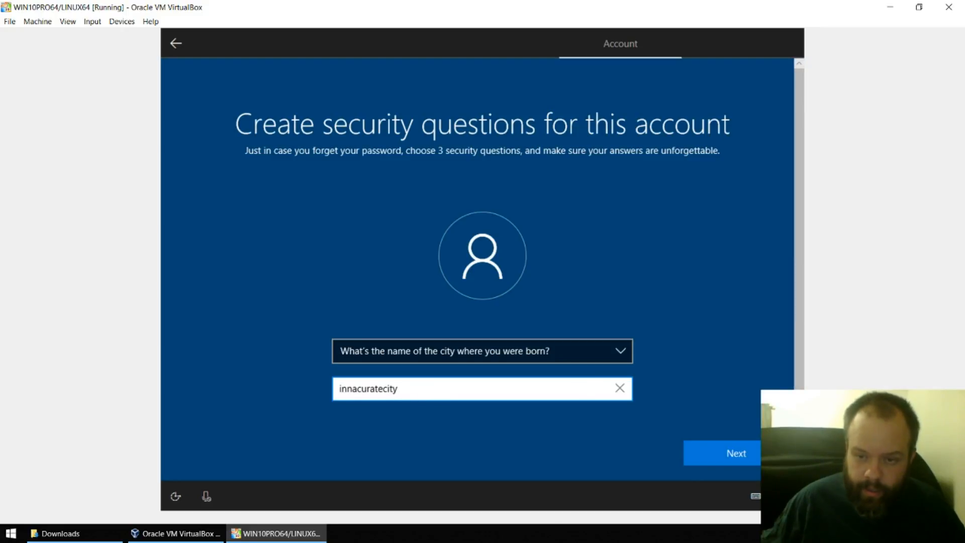
key("Return")
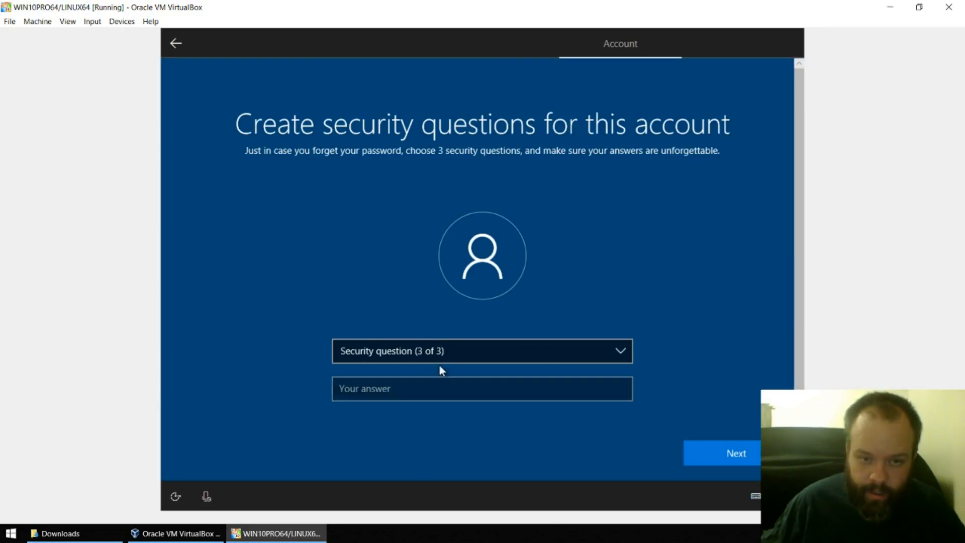
- Choose the childhood nickname question, type its answer, and finish the security questions
left_click(417, 356)
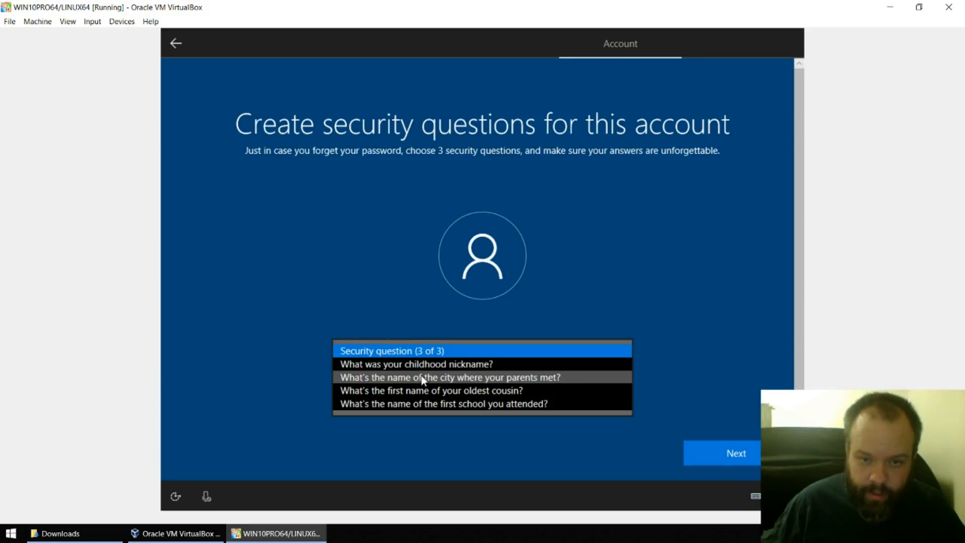
left_click(436, 367)
left_click(416, 385)
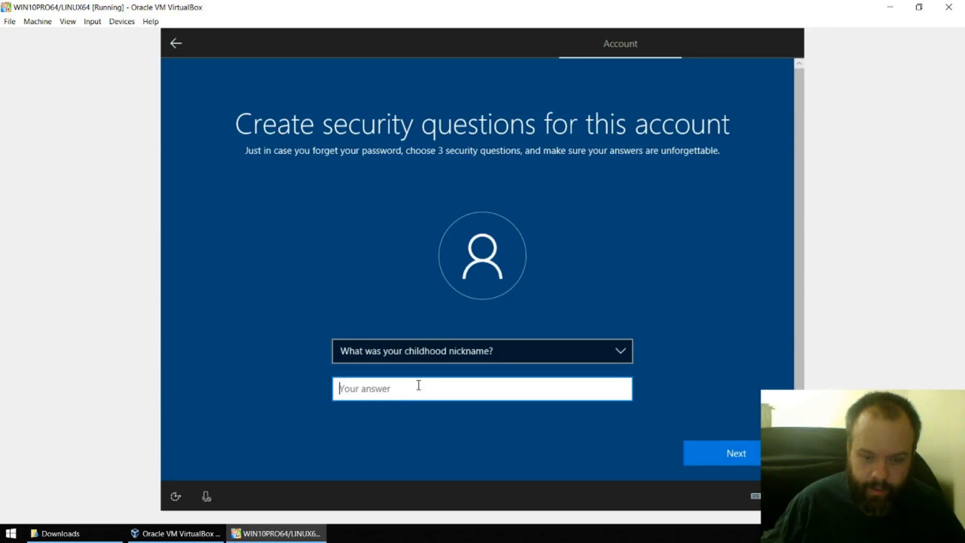
type("inna")
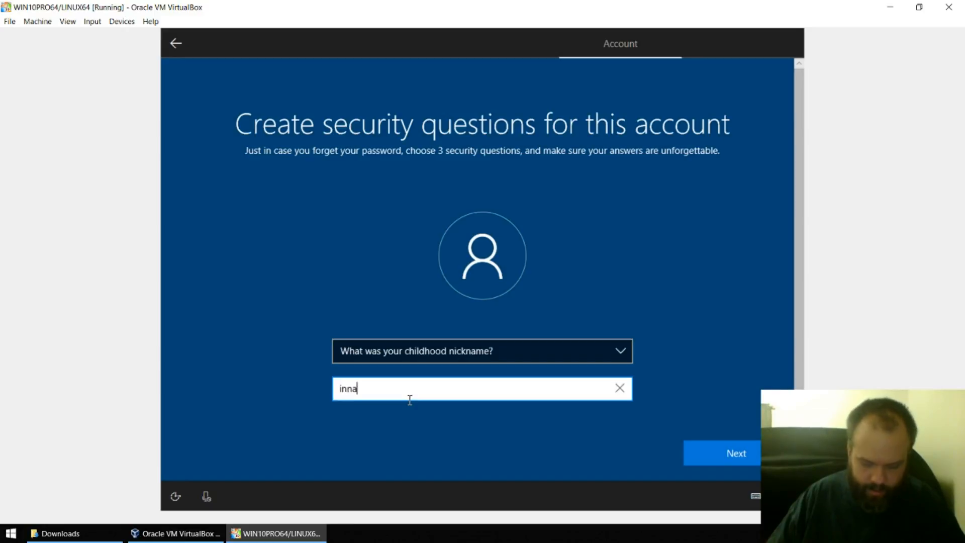
type("curatenic")
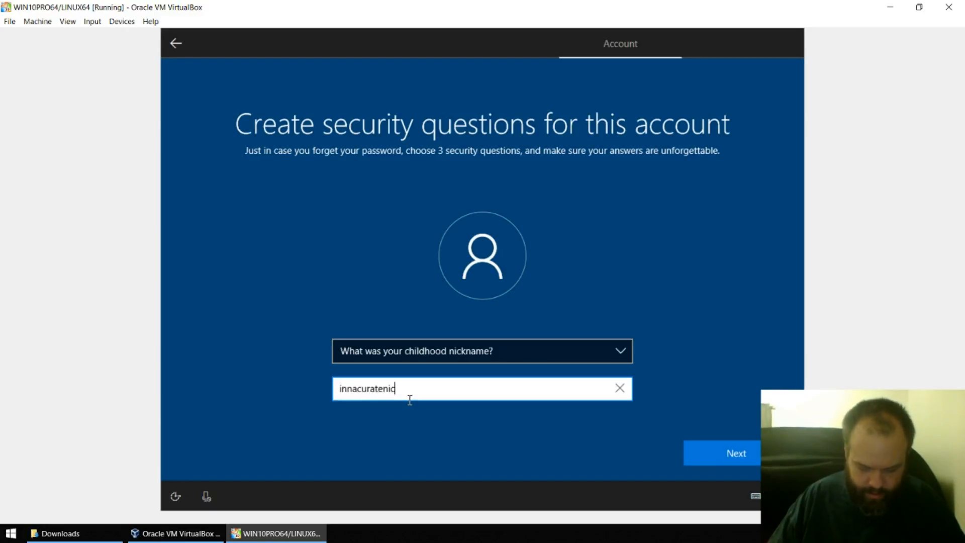
type("kname")
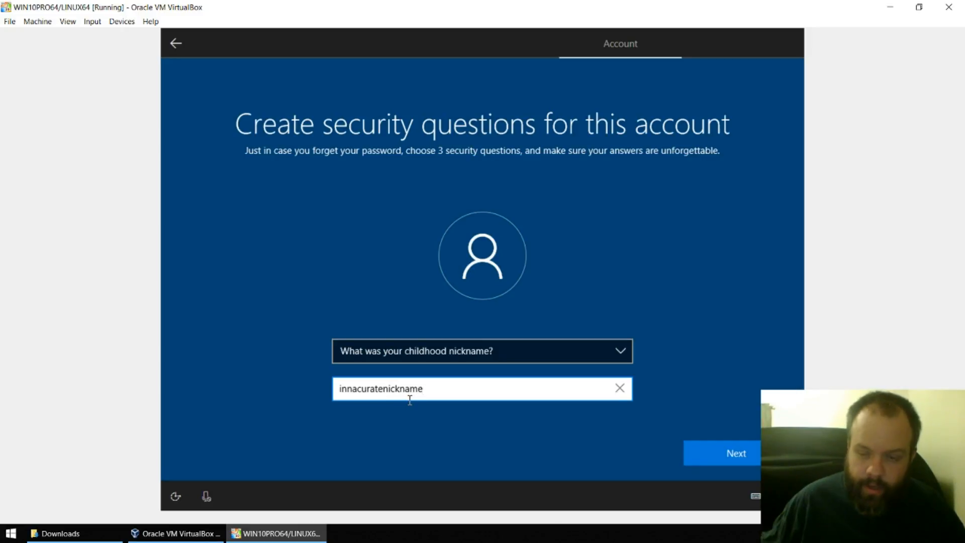
left_click(743, 453)
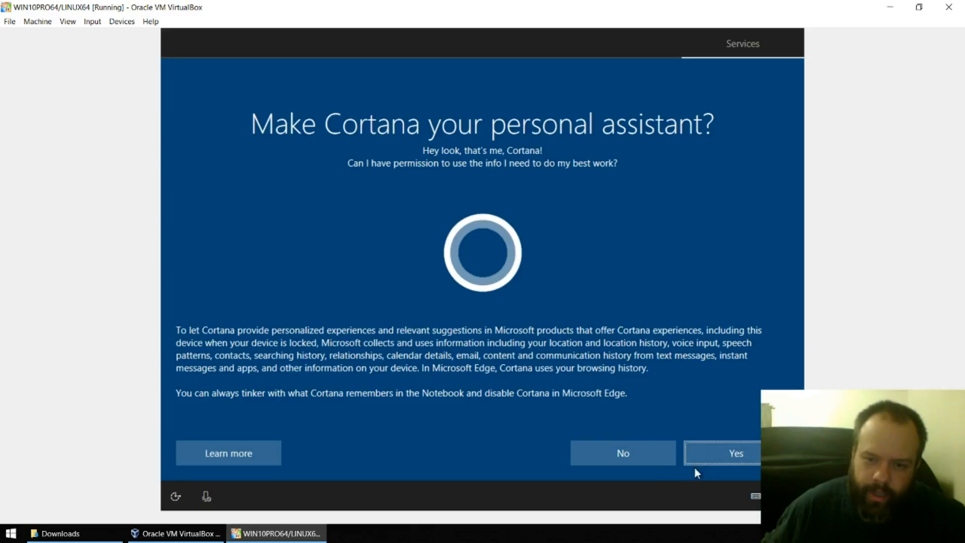
- Decline Cortana and turn off Speech recognition, Find my device, Inking & typing, and Ad ID
left_click(613, 459)
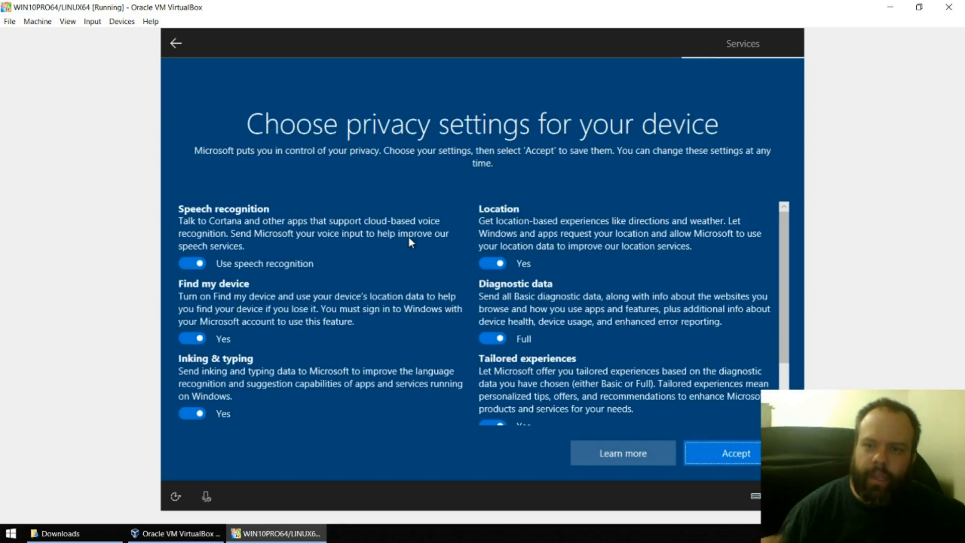
left_click(199, 265)
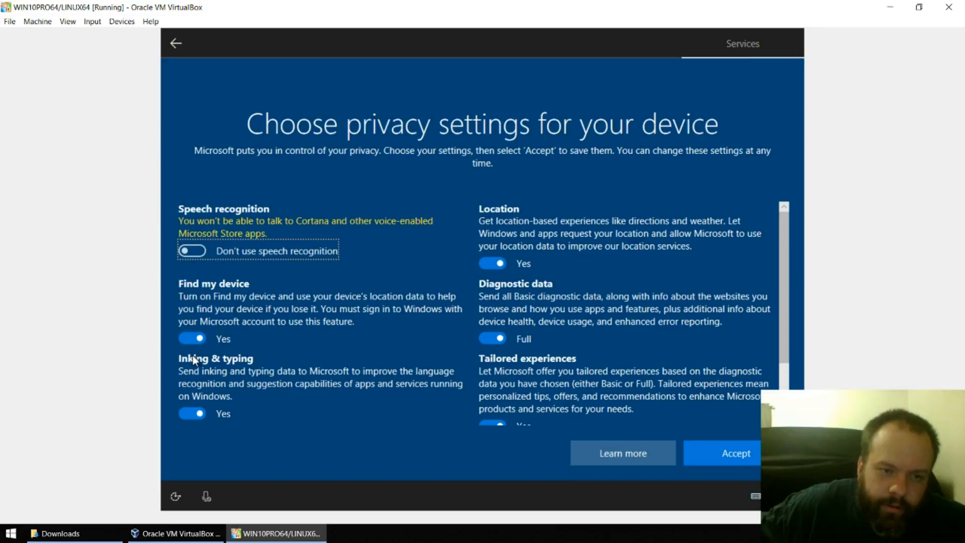
left_click(201, 338)
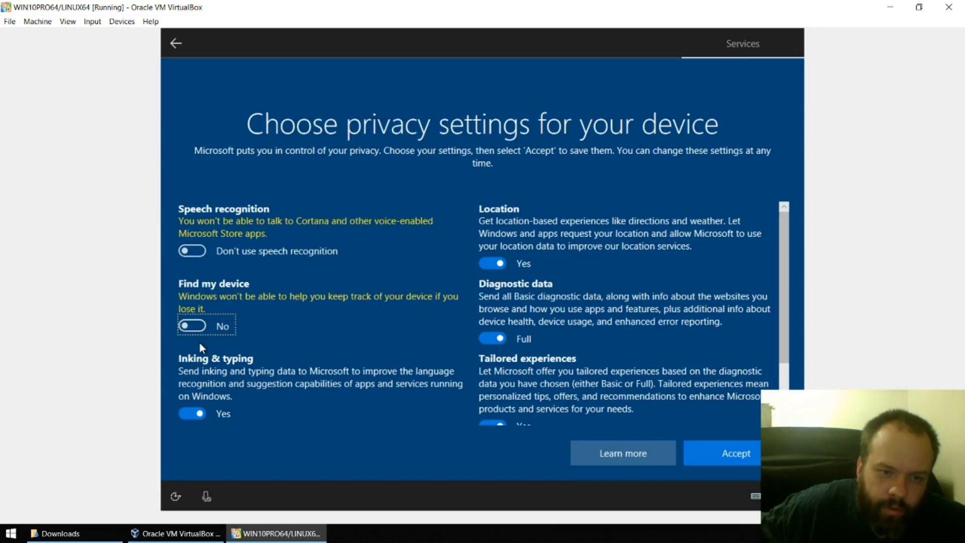
left_click(191, 411)
scroll(309, 355, "down", 2)
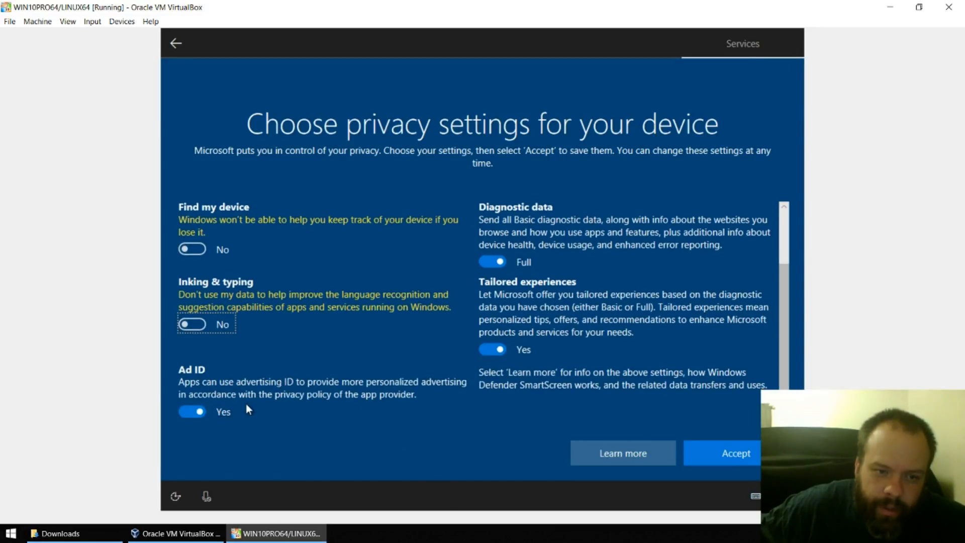
left_click(201, 417)
- Turn off Location and Tailored experiences, set diagnostic data to Basic, and accept
scroll(307, 357, "up", 2)
scroll(314, 356, "up", 2)
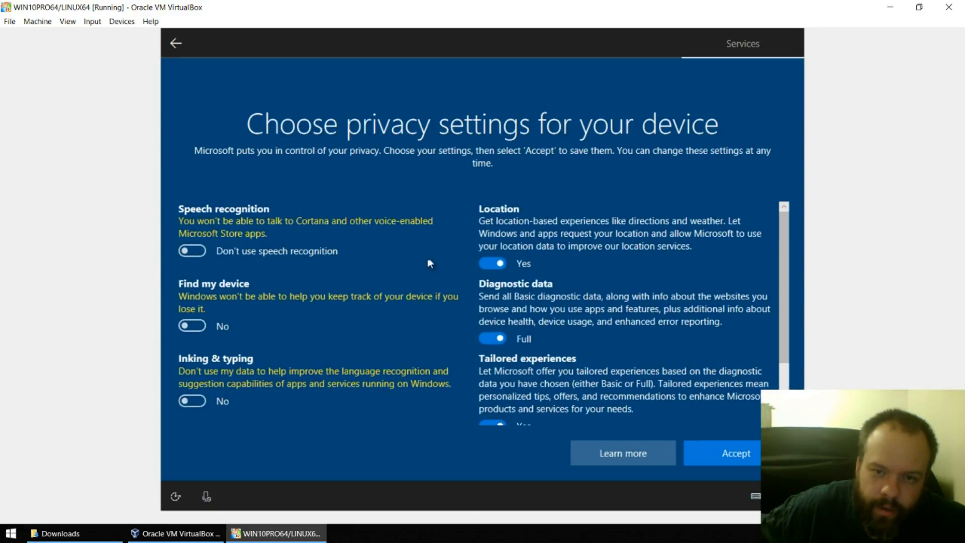
left_click(490, 261)
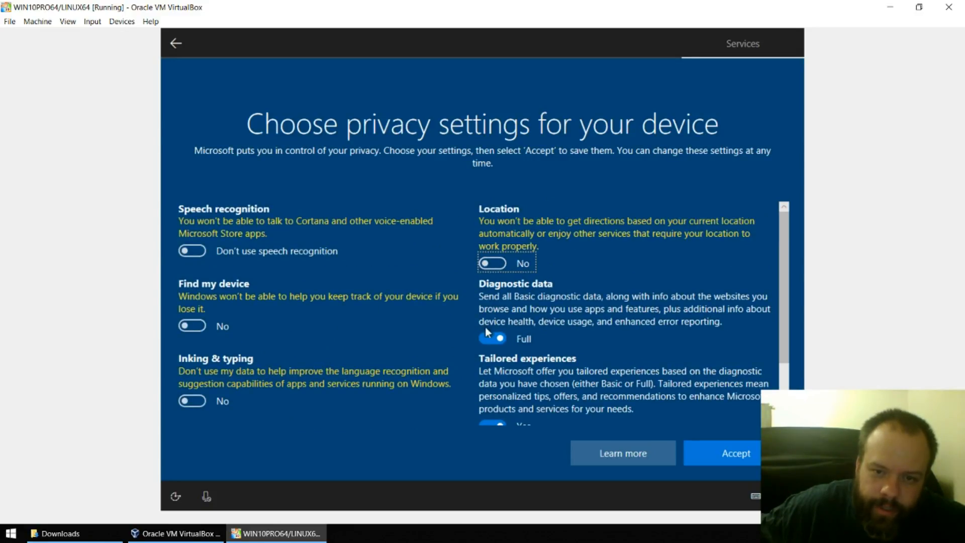
left_click(496, 337)
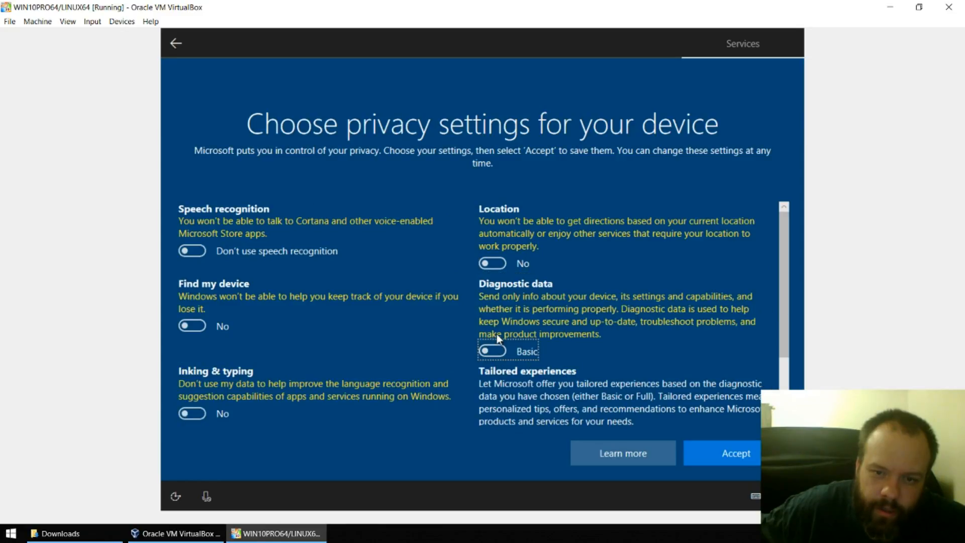
scroll(507, 324, "down", 3)
left_click(487, 348)
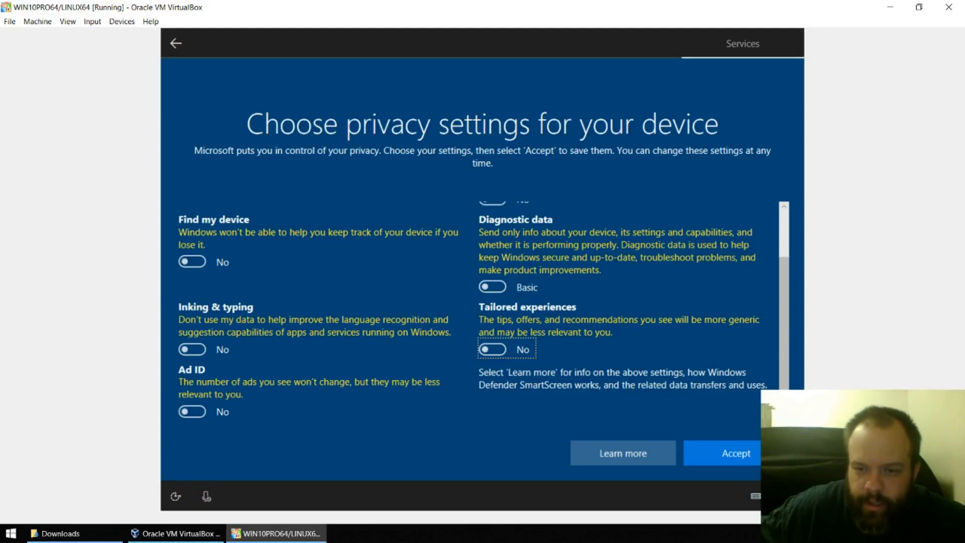
left_click(757, 454)
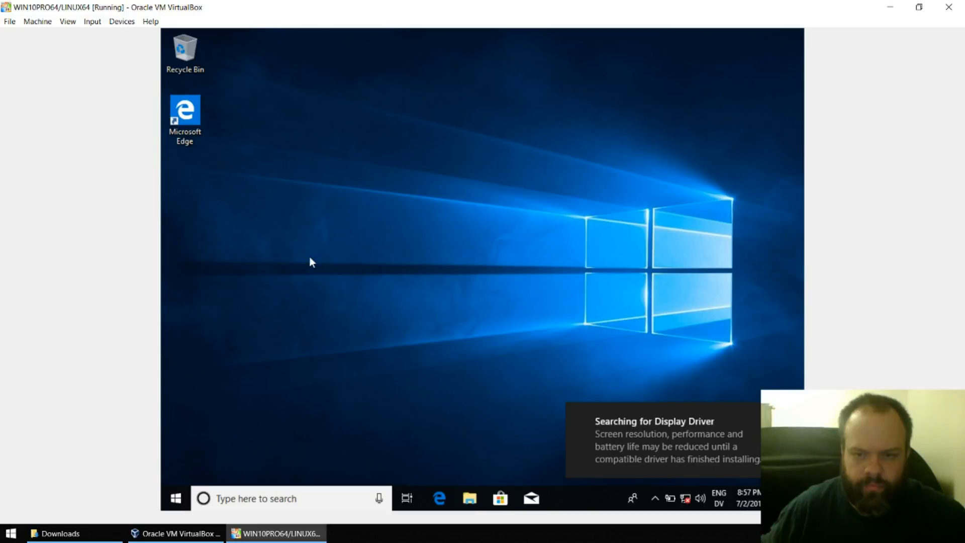
- Search the Windows guest's Start menu for 'activate' and return to the desktop
left_click(171, 499)
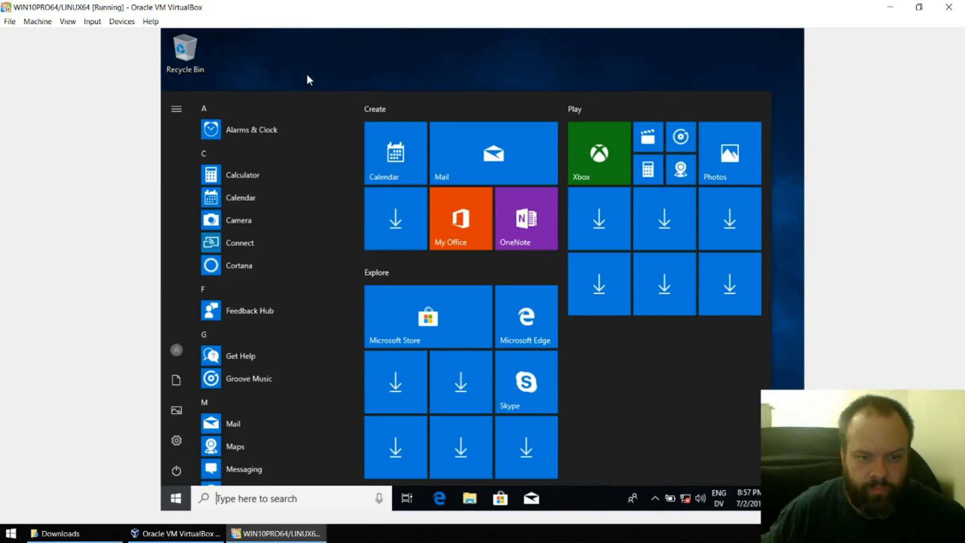
type("a")
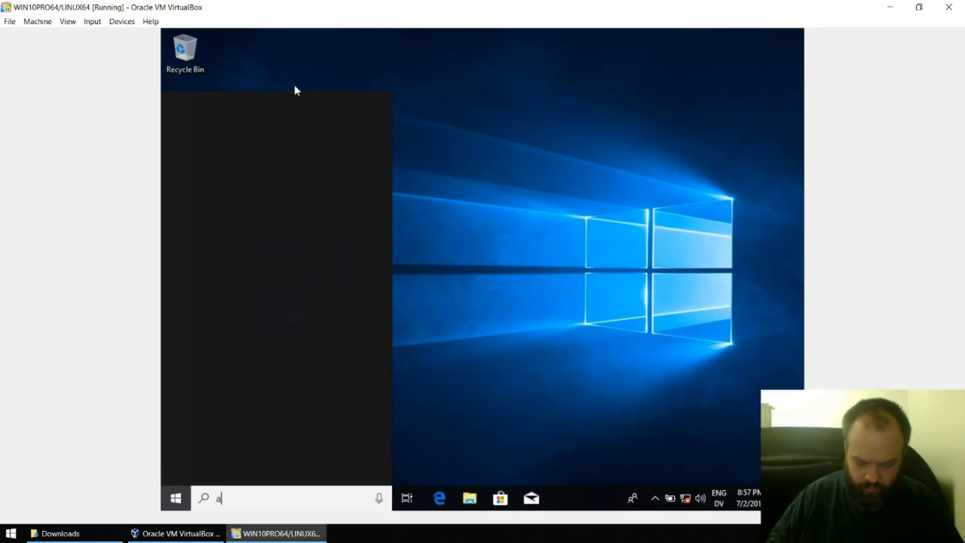
type("ctivat")
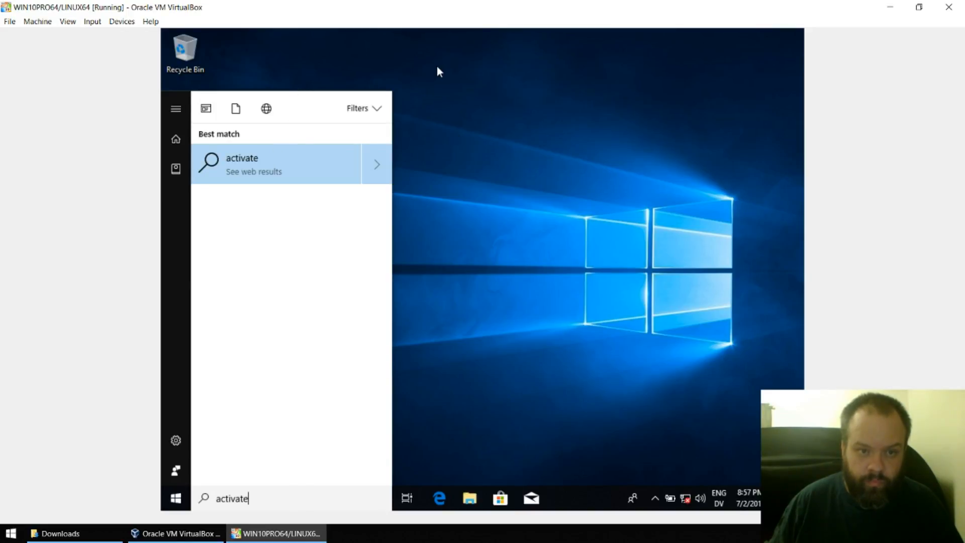
type("e")
key("Return")
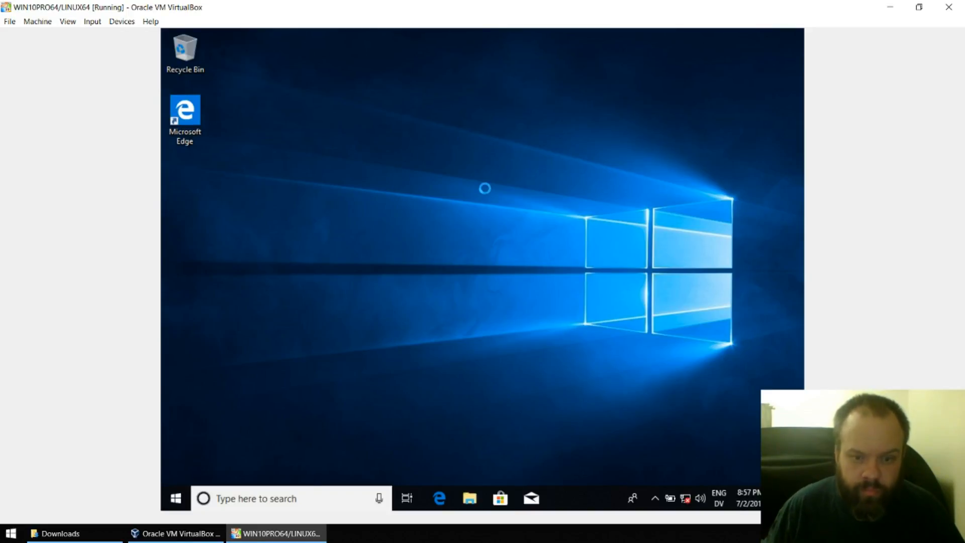
right_click(435, 66)
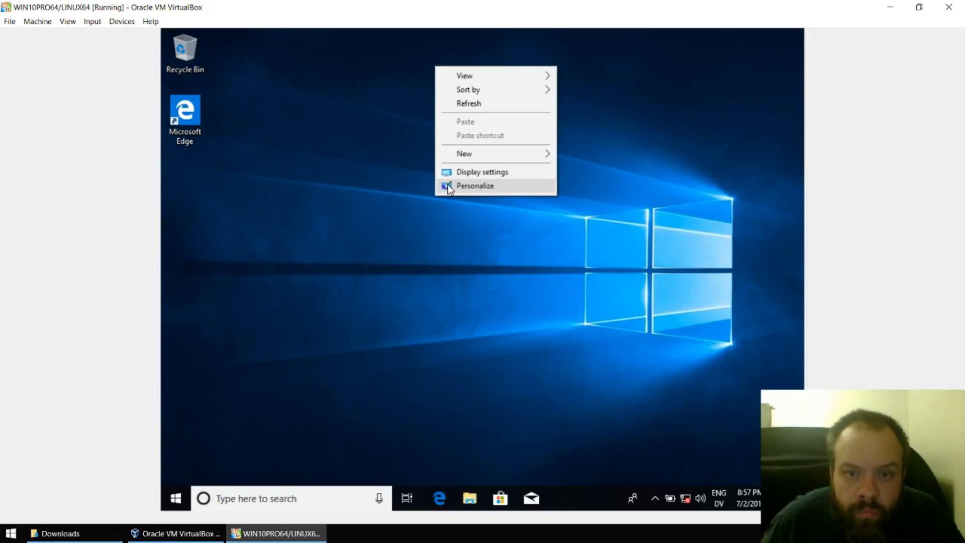
- Turn on the Computer and User's Files desktop icons in Themes > Desktop icon settings, then close Settings
left_click(447, 186)
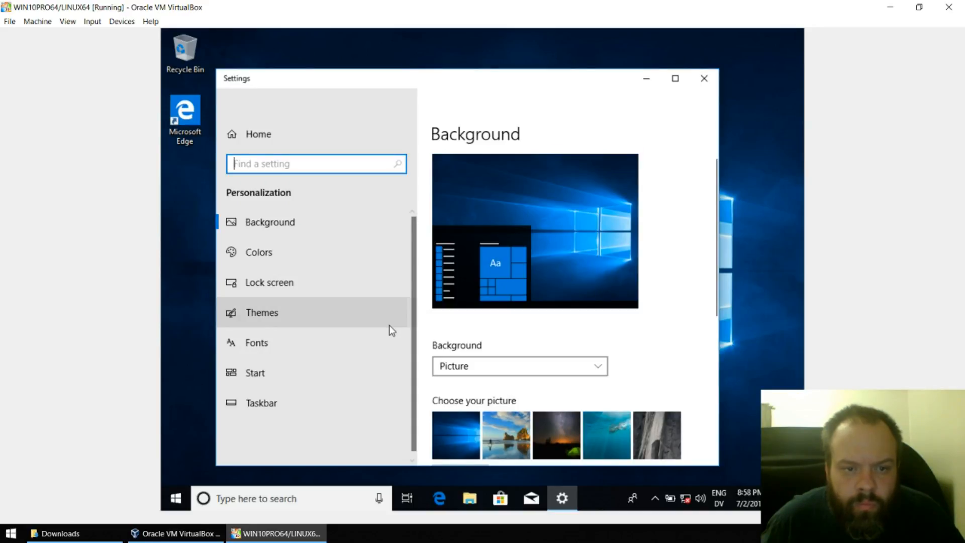
left_click(330, 301)
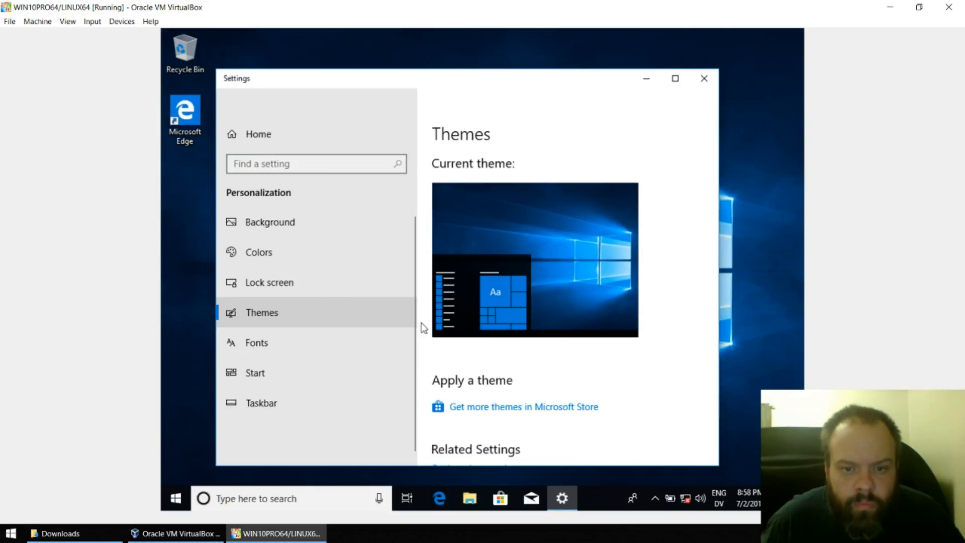
scroll(507, 322, "down", 3)
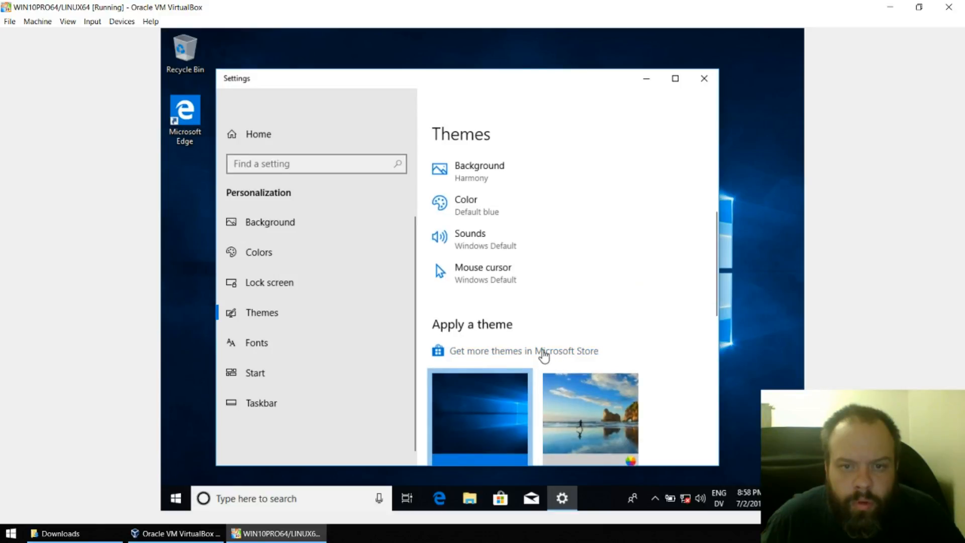
left_click(675, 78)
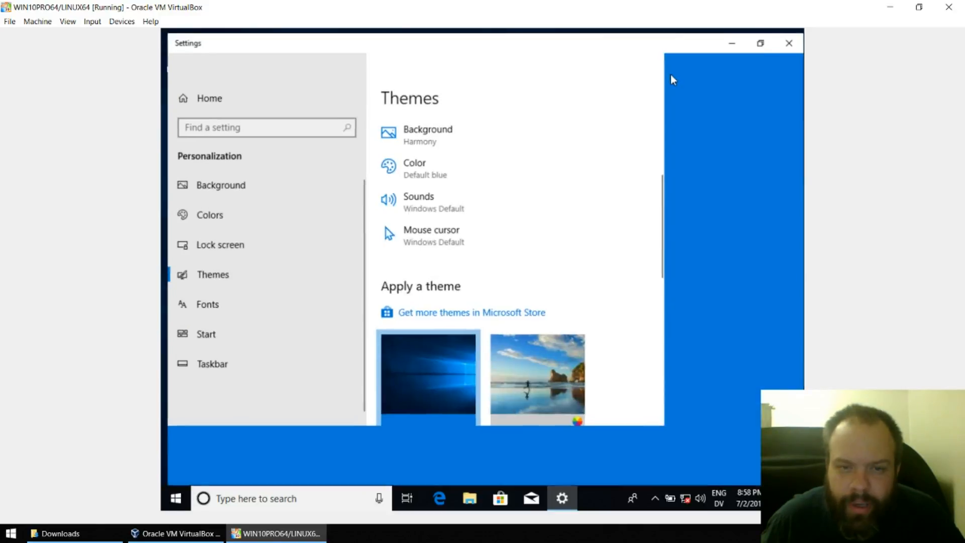
scroll(543, 257, "down", 5)
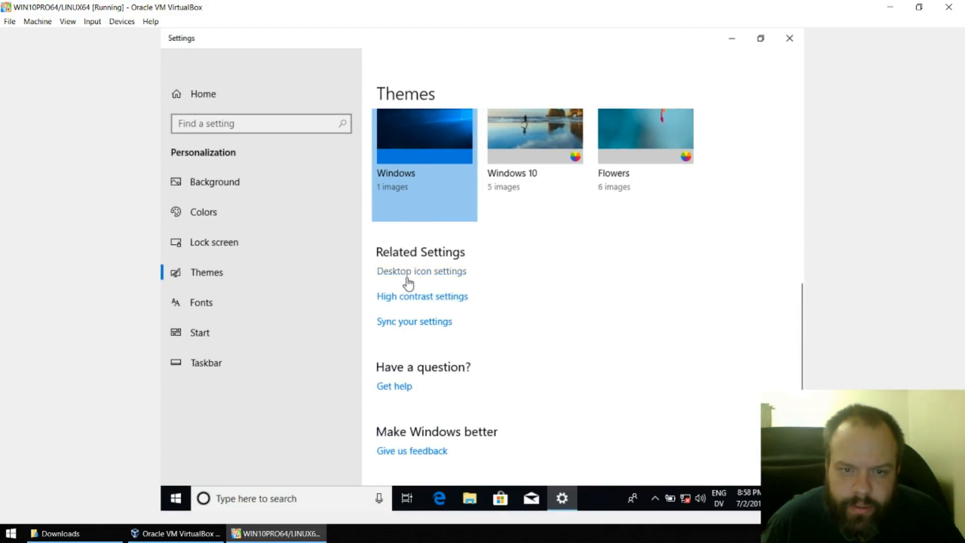
left_click(410, 273)
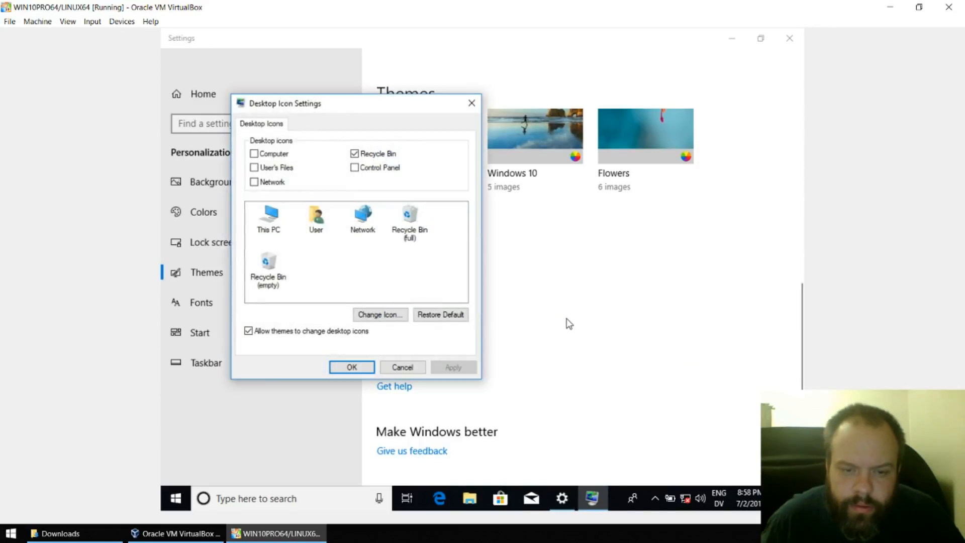
left_click(254, 167)
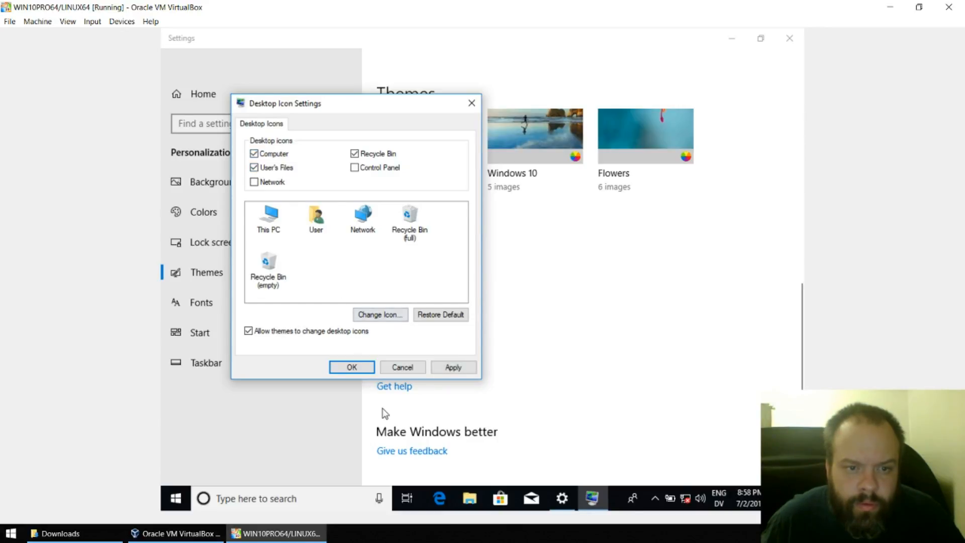
left_click(357, 368)
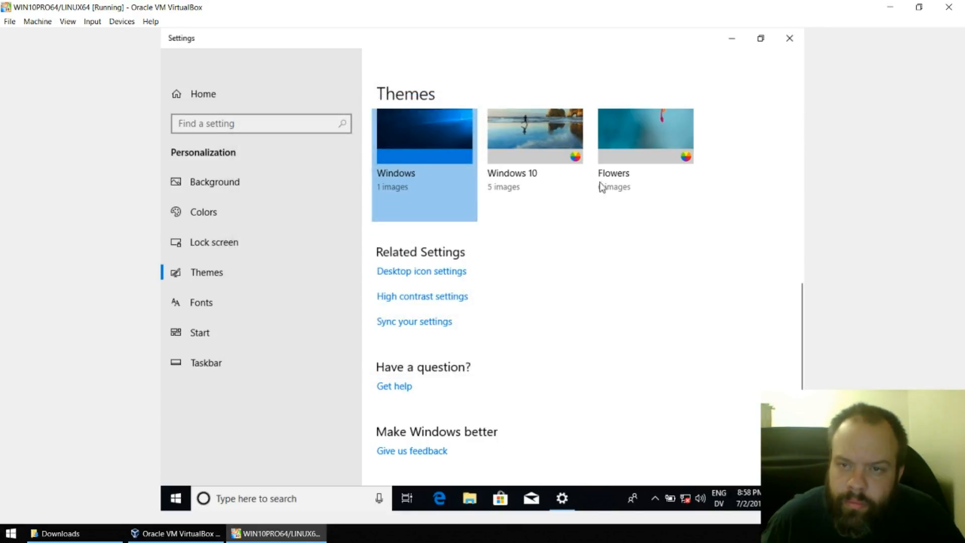
left_click(786, 36)
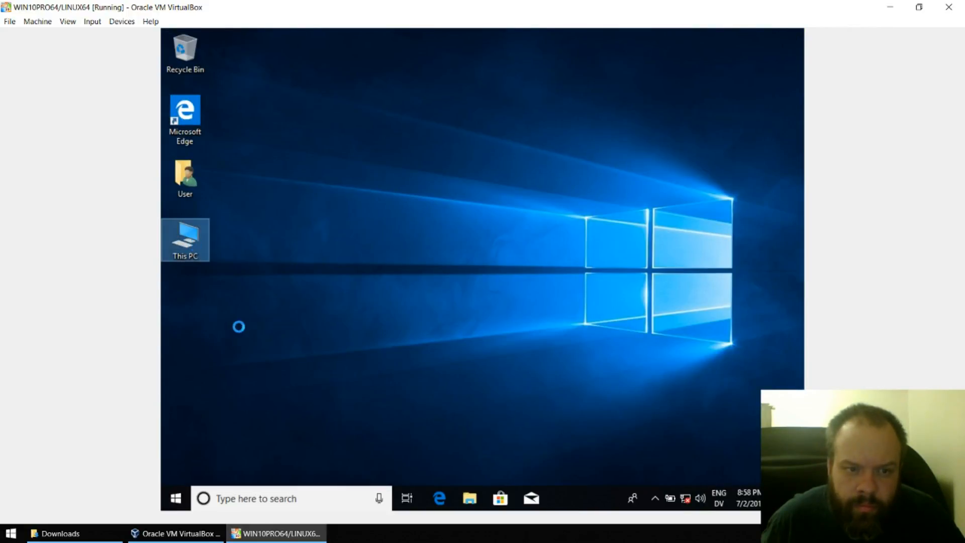
- Open This PC's System properties and then the Windows Activation settings
right_click(192, 245)
left_click(249, 388)
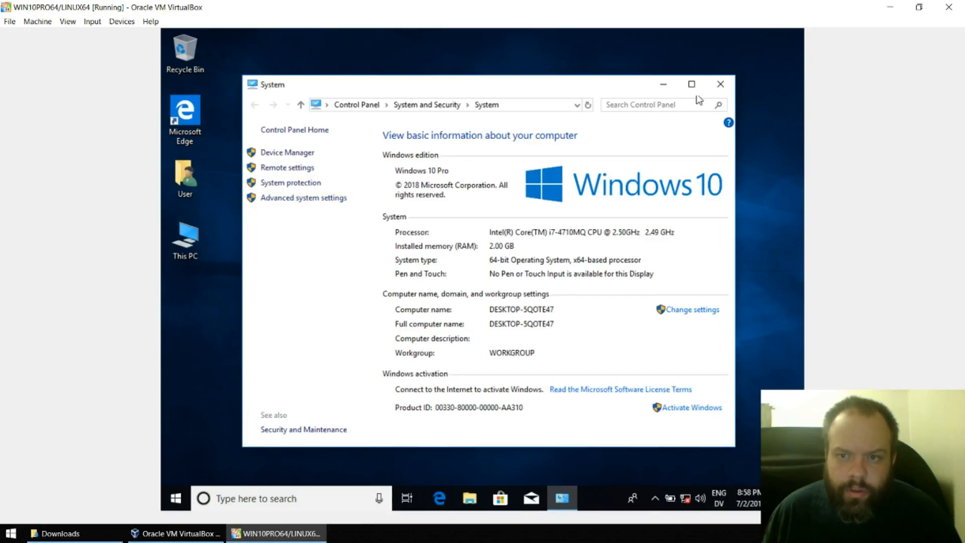
right_click(195, 250)
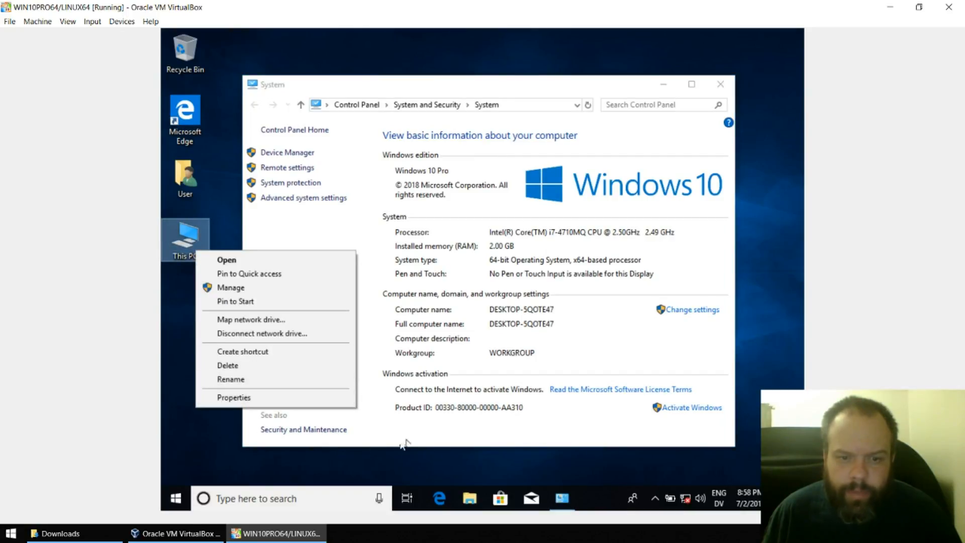
left_click(706, 409)
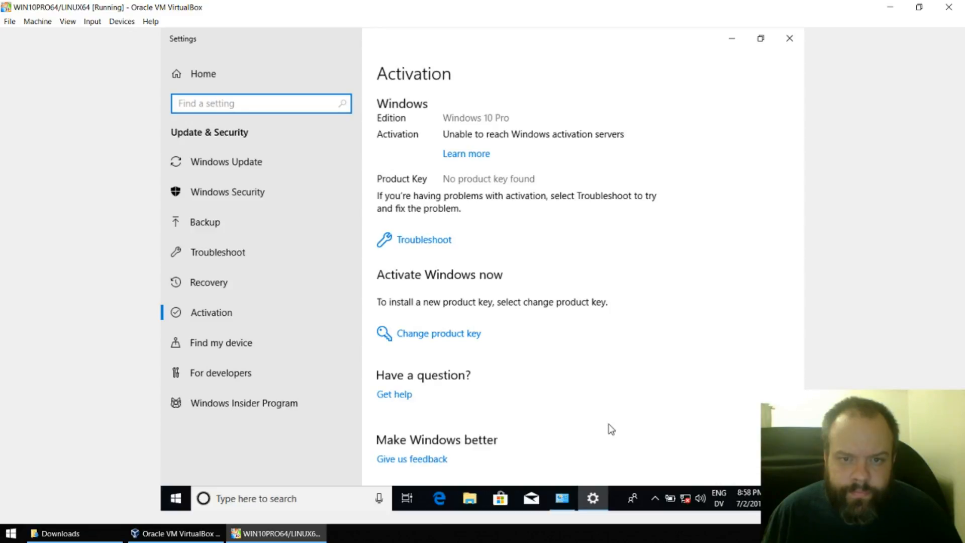
scroll(557, 420, "down", 1)
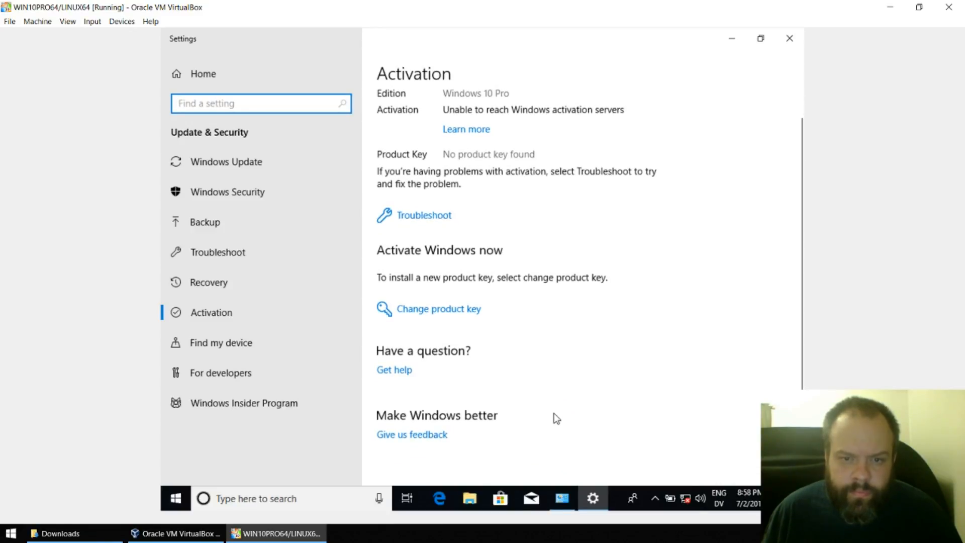
- Cancel the Change product key prompt, minimize Activation settings and close the System window
left_click(443, 311)
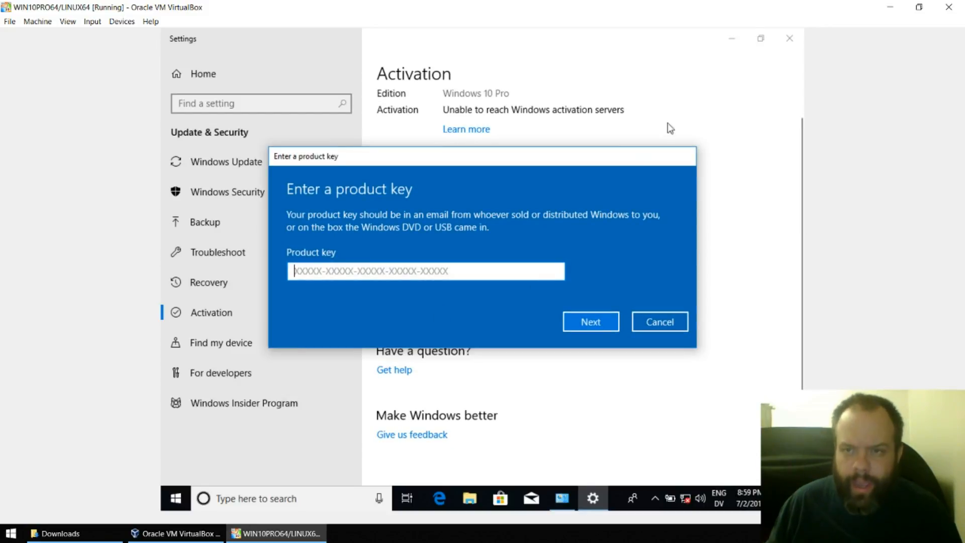
left_click(658, 325)
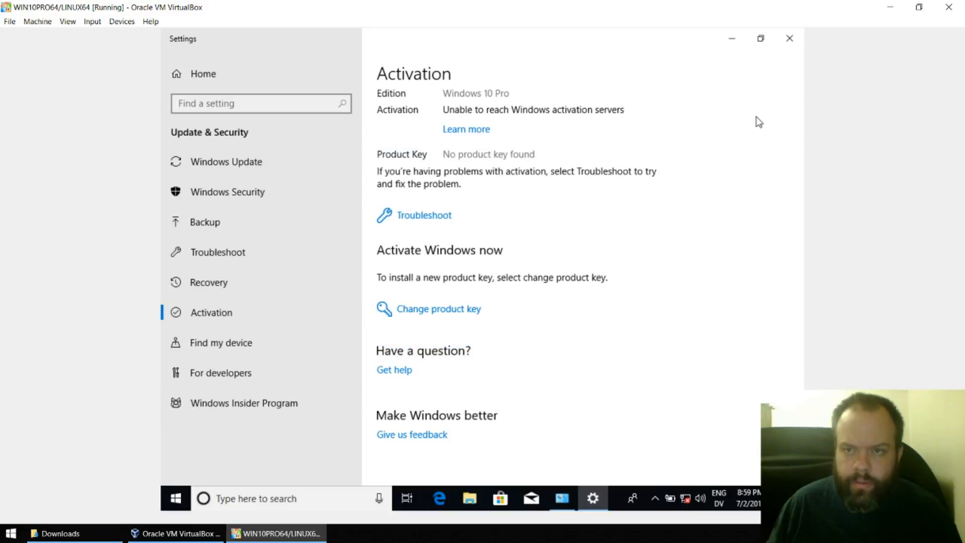
left_click(731, 44)
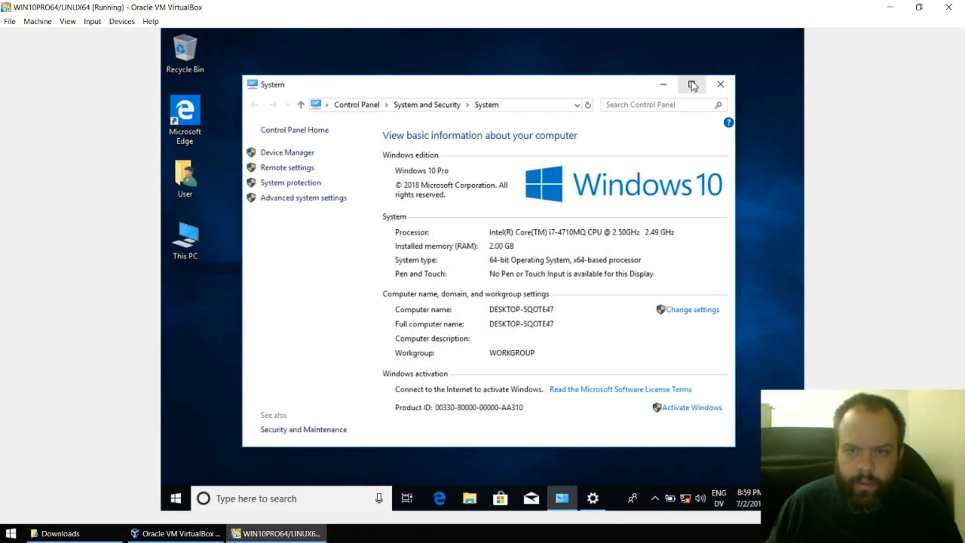
left_click(713, 83)
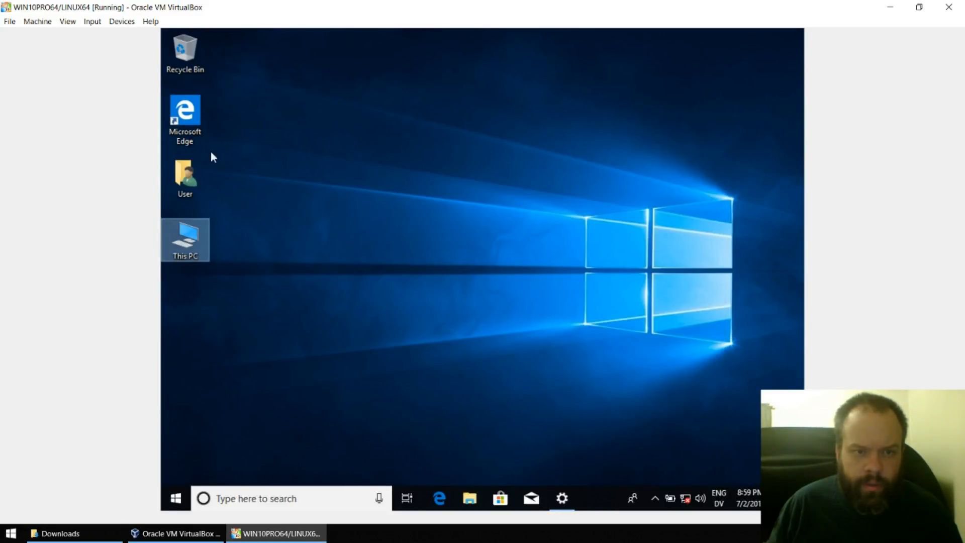
- Launch Edge, close the extra tab, search 'bing' from the address bar and decline network discovery
double_click(185, 122)
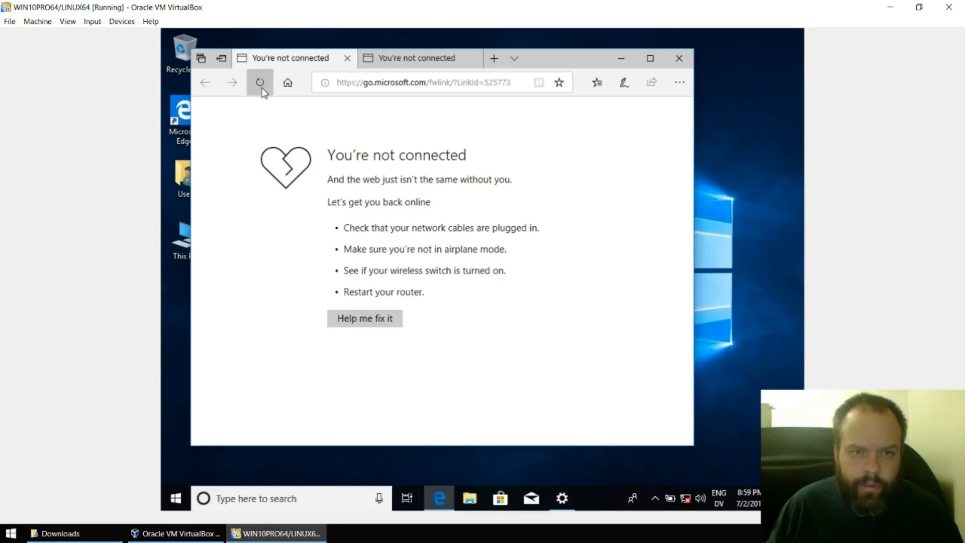
middle_click(388, 62)
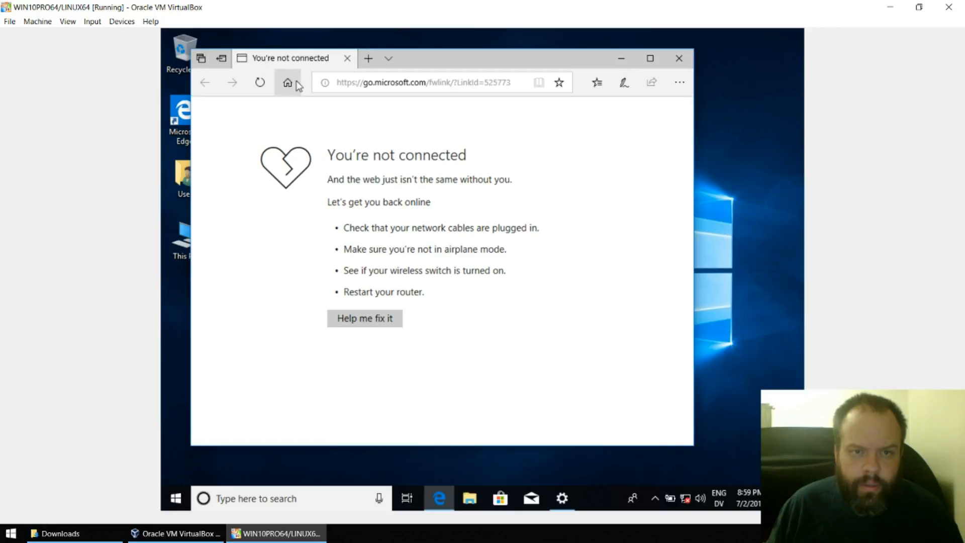
left_click(346, 82)
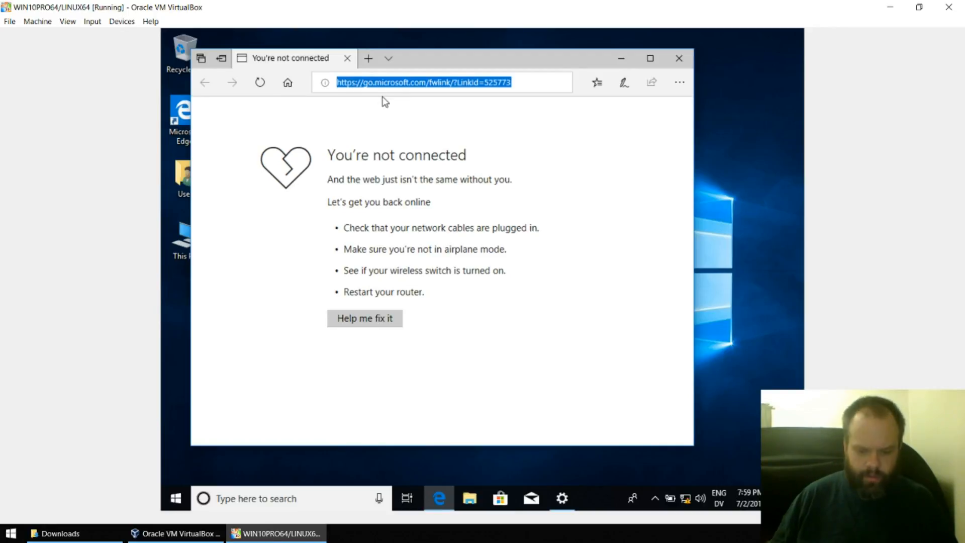
type("bing")
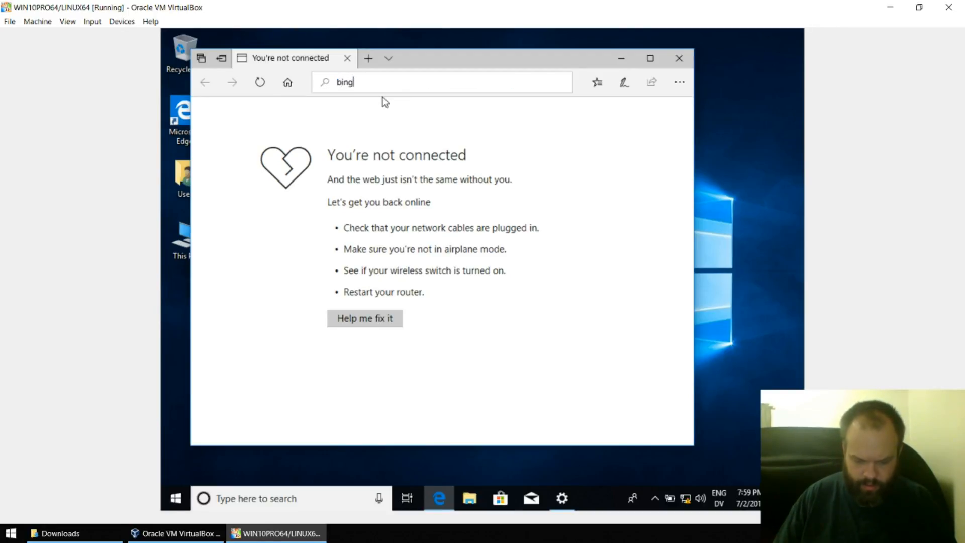
key("Return")
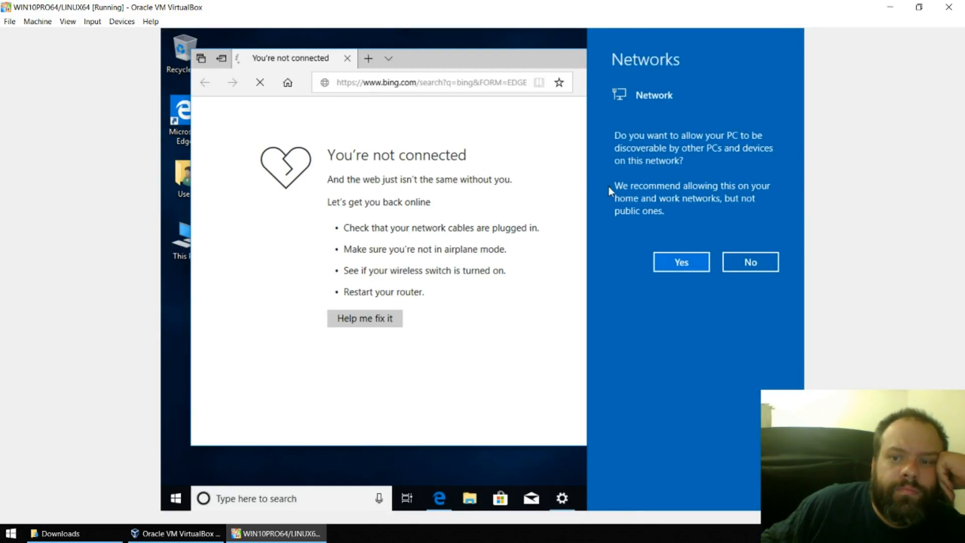
left_click(752, 260)
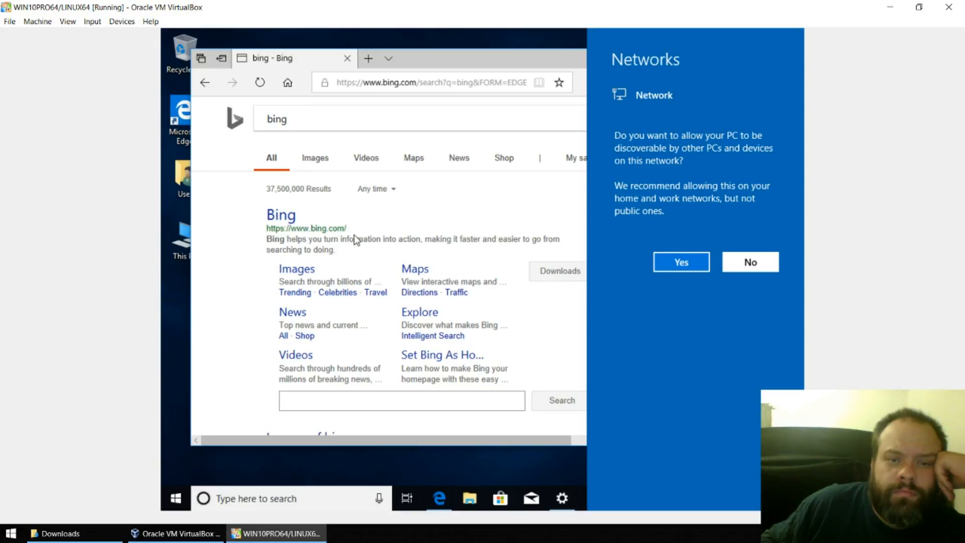
left_click(274, 217)
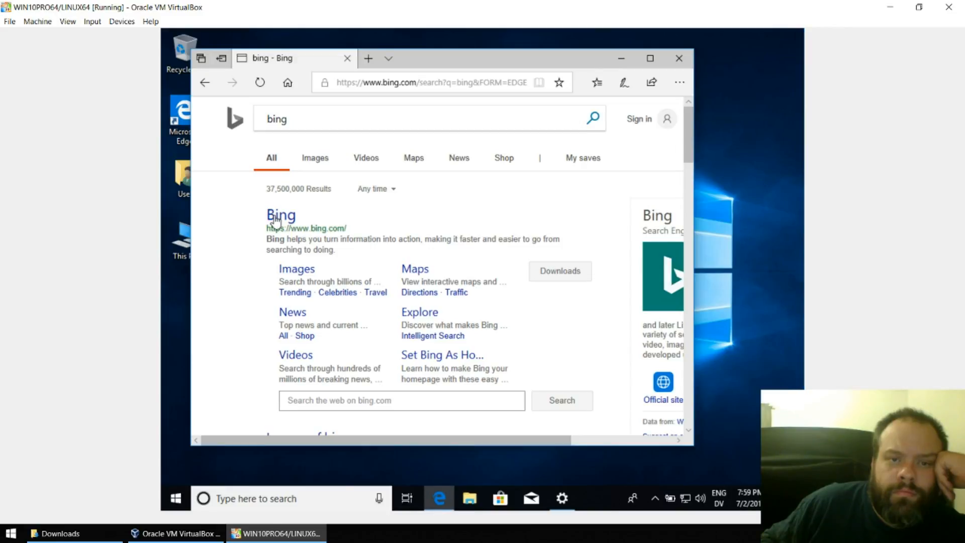
- Maximize Edge and search Bing for 'kinguine.net'
left_click(274, 217)
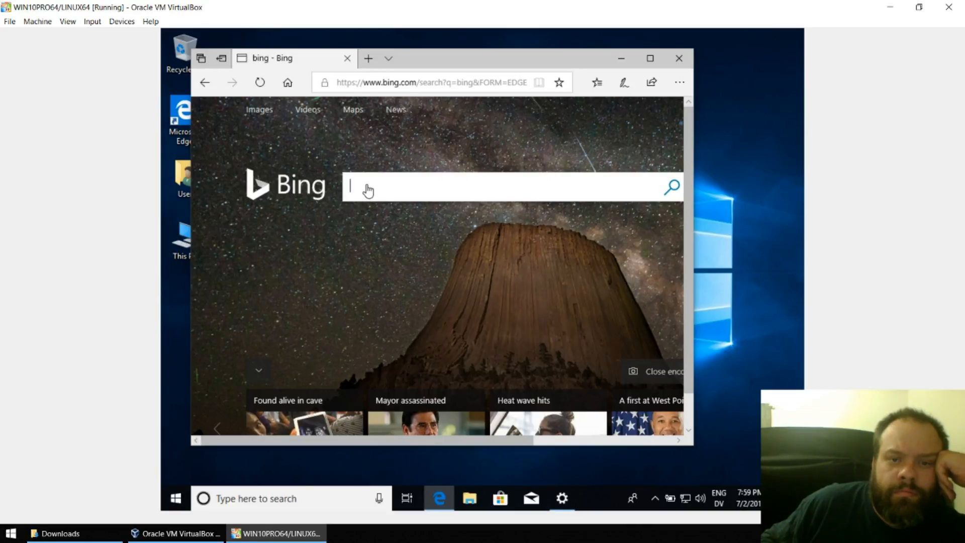
left_click(649, 58)
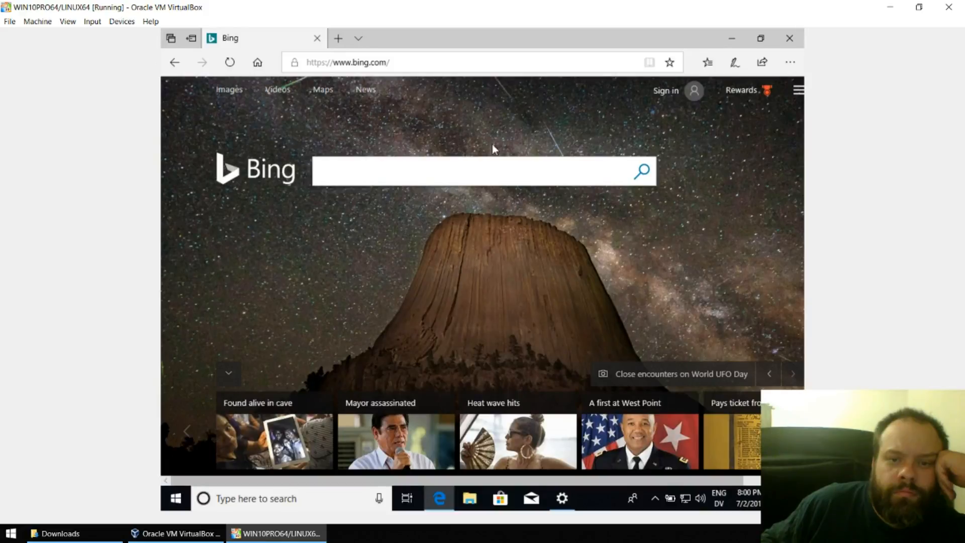
left_click(372, 176)
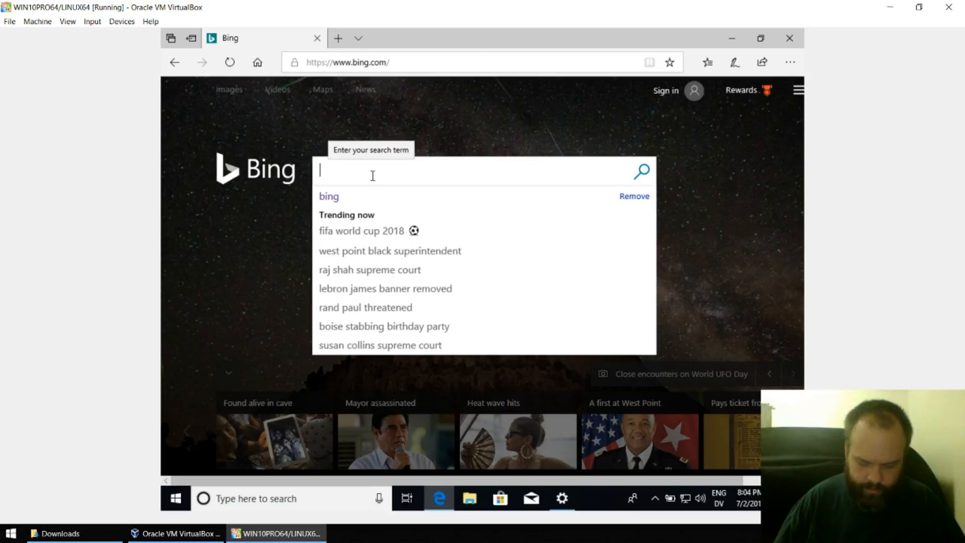
type("in")
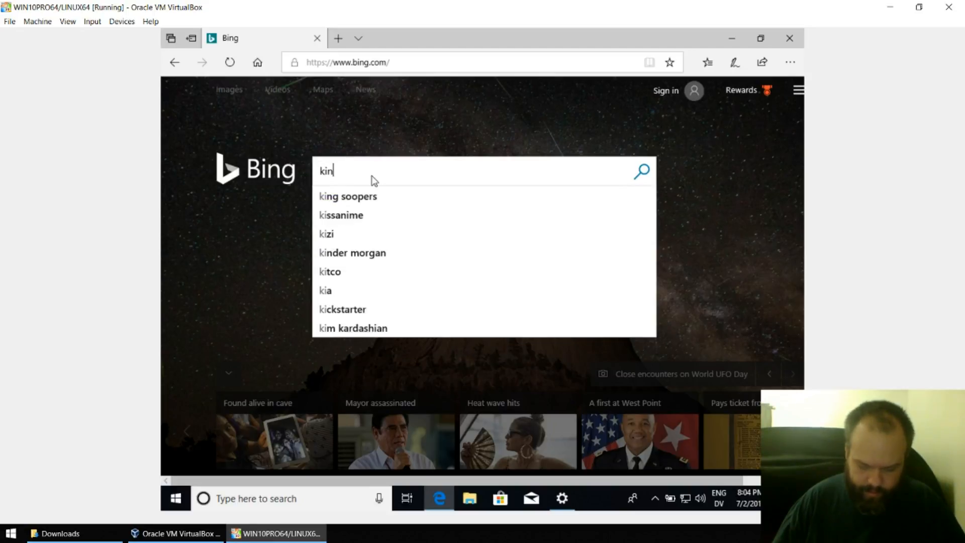
type("guin")
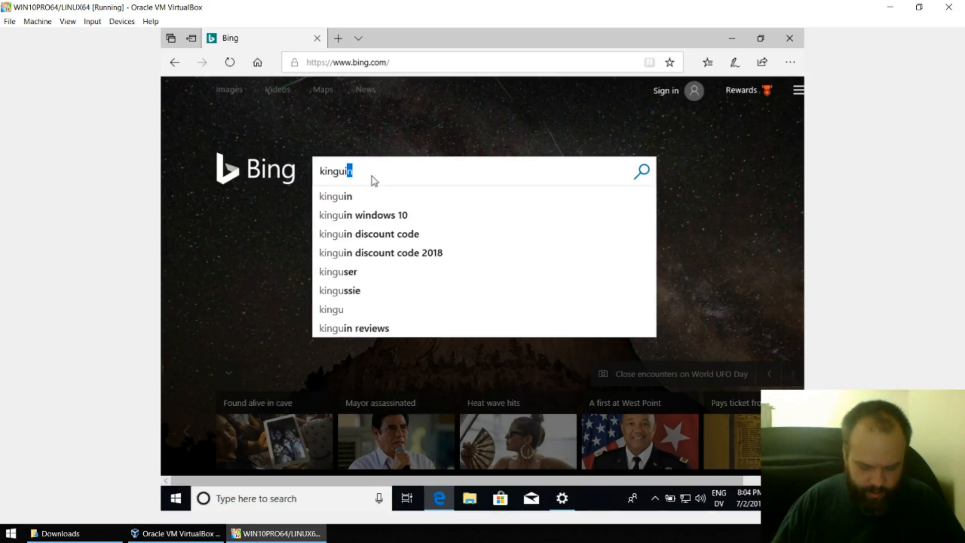
type("e.net")
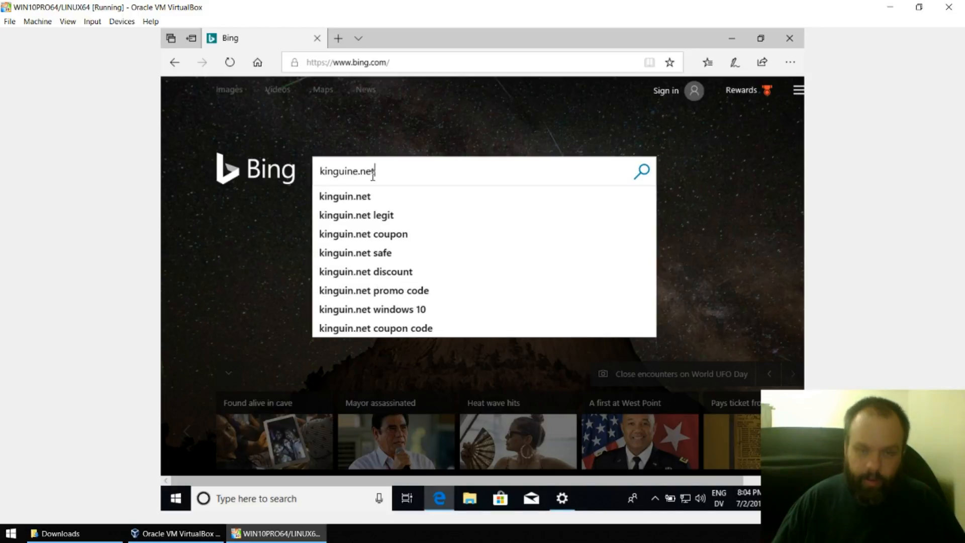
key("Return")
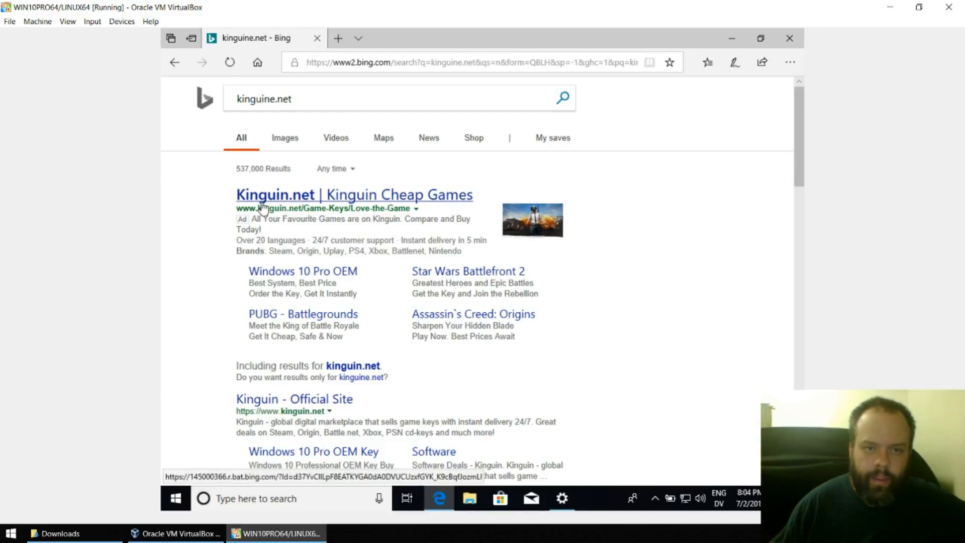
- Open the Kinguin site from the top result and switch store prices from euros to USD
left_click(263, 207)
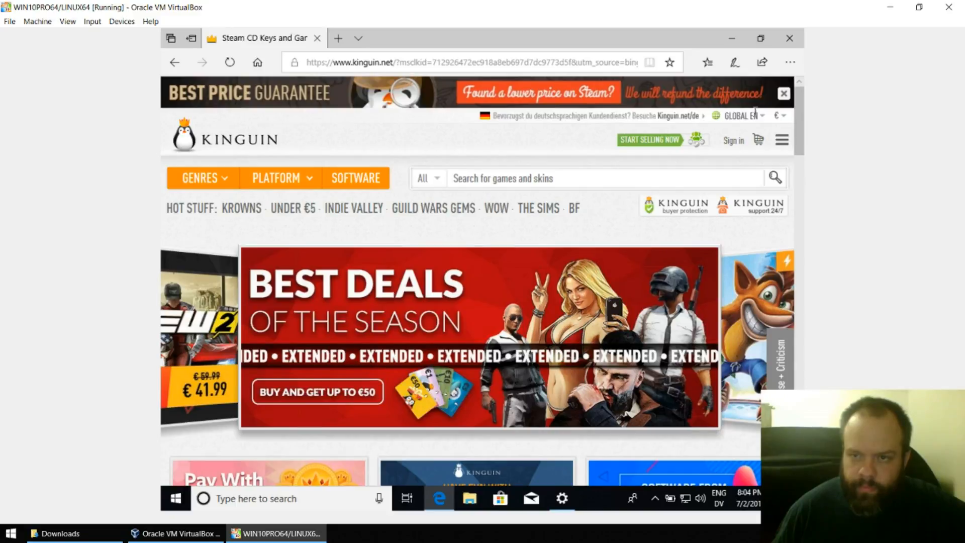
left_click(778, 121)
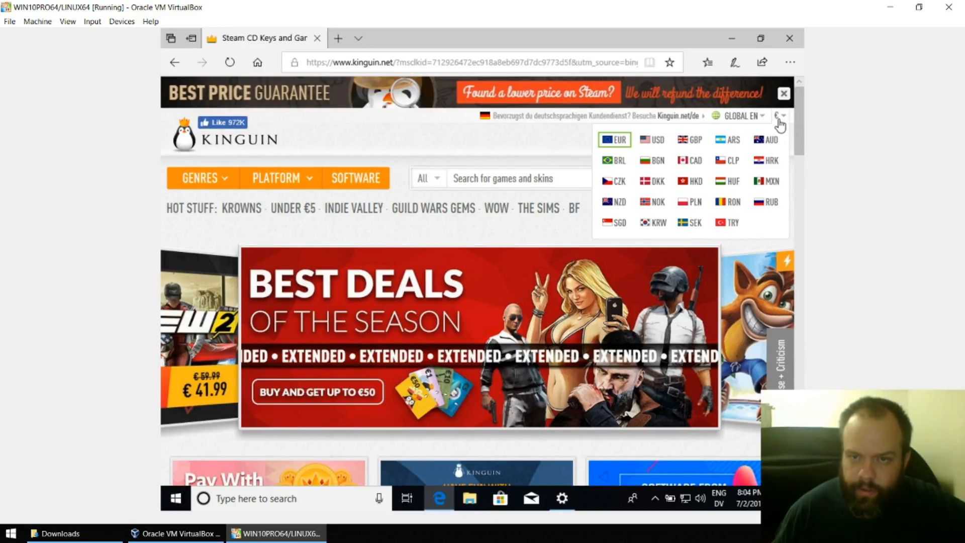
left_click(653, 145)
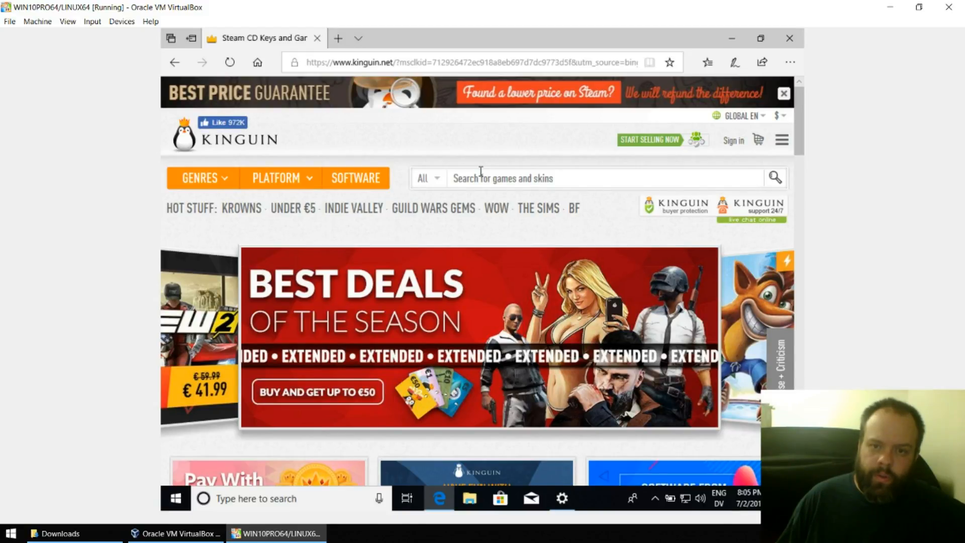
- Search Kinguin for 'windows 10' and open the Windows 10 Professional OEM Key offers page
left_click(589, 176)
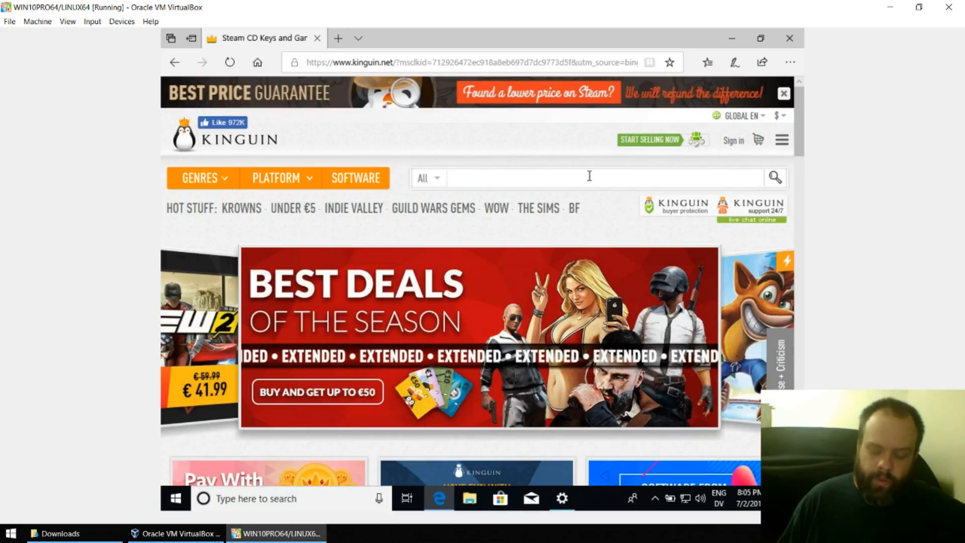
type("windows 10")
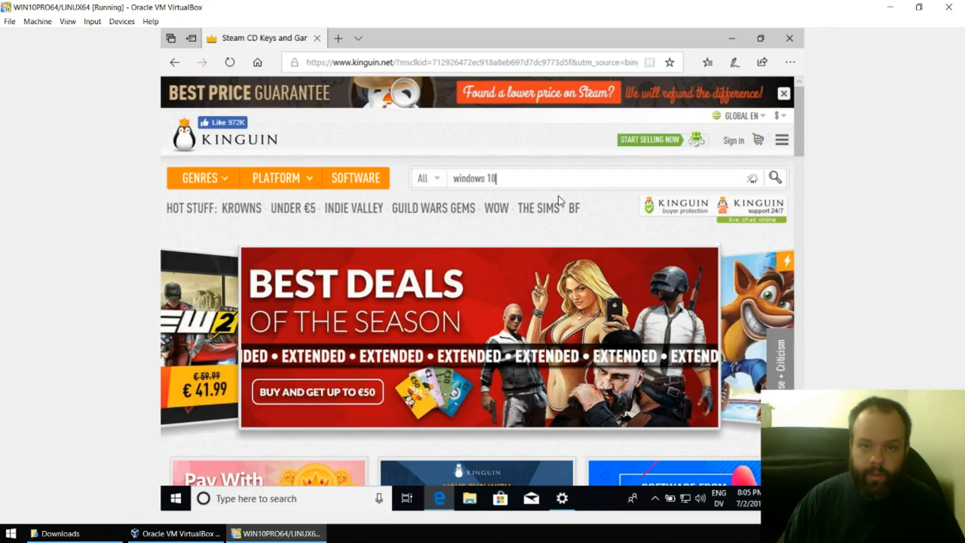
key("Return")
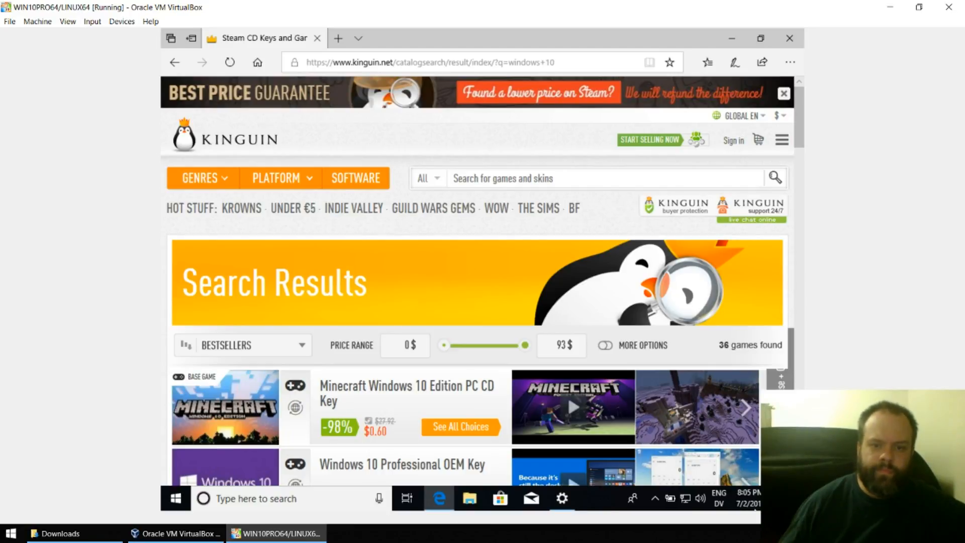
scroll(445, 384, "down", 2)
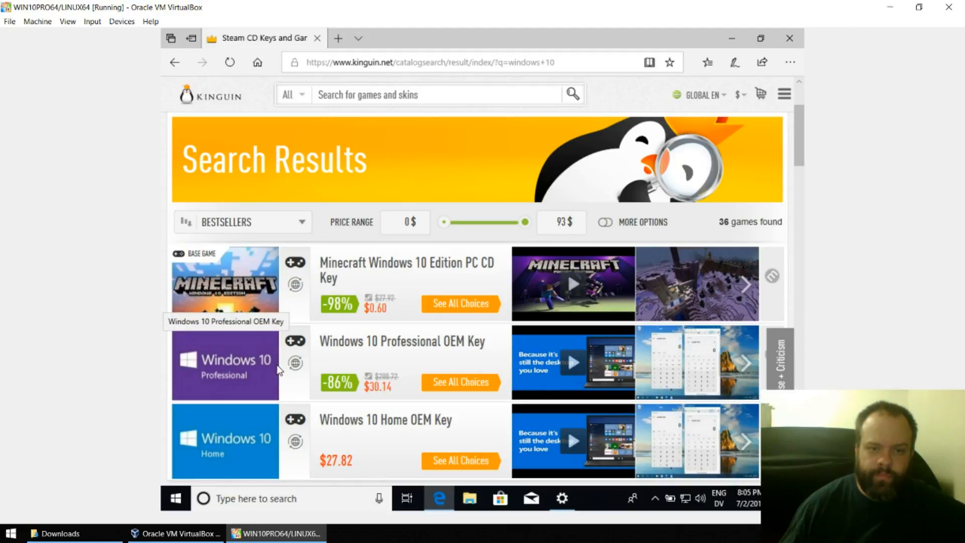
left_click(471, 383)
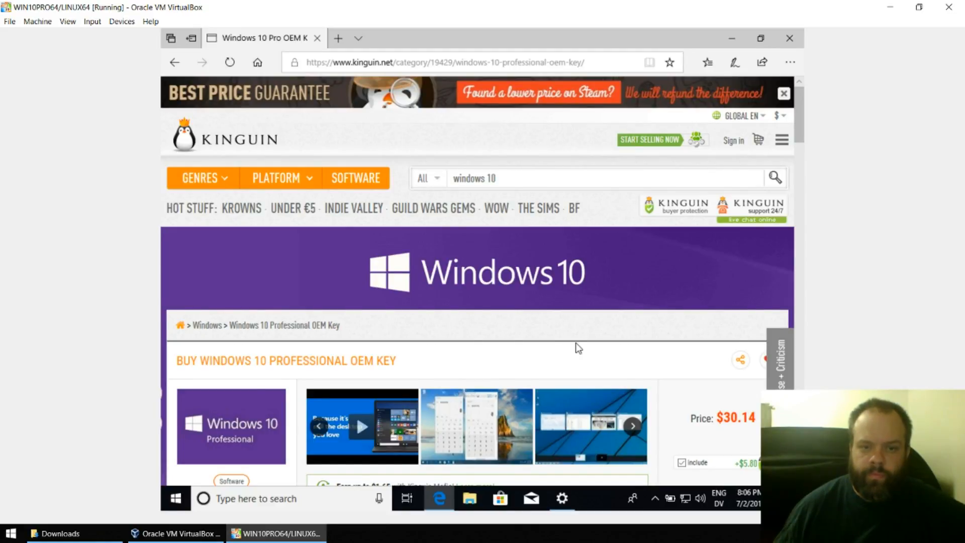
- Review the $30.14 Windows 10 Professional OEM Key page and its optional $5.00 Buyer Protection
scroll(576, 345, "down", 1)
scroll(576, 344, "down", 1)
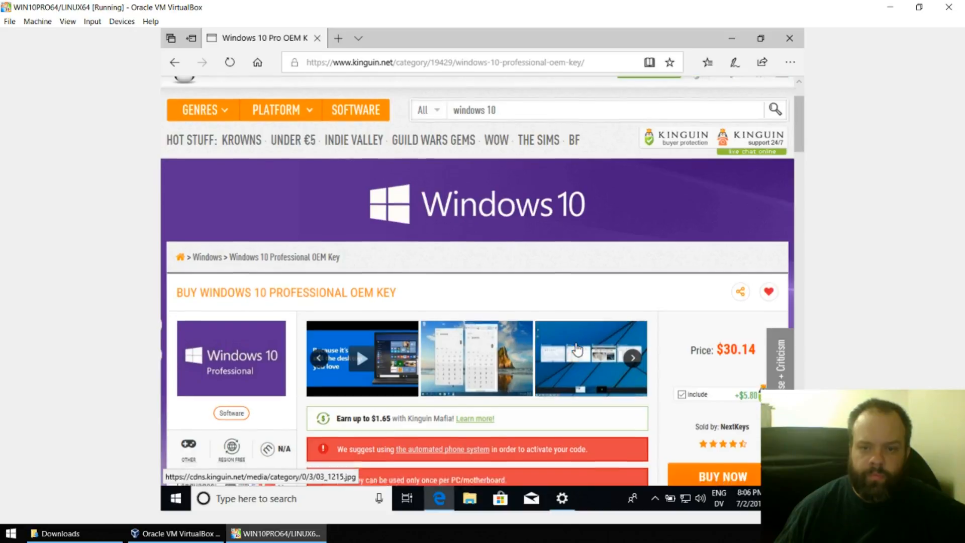
scroll(576, 344, "down", 1)
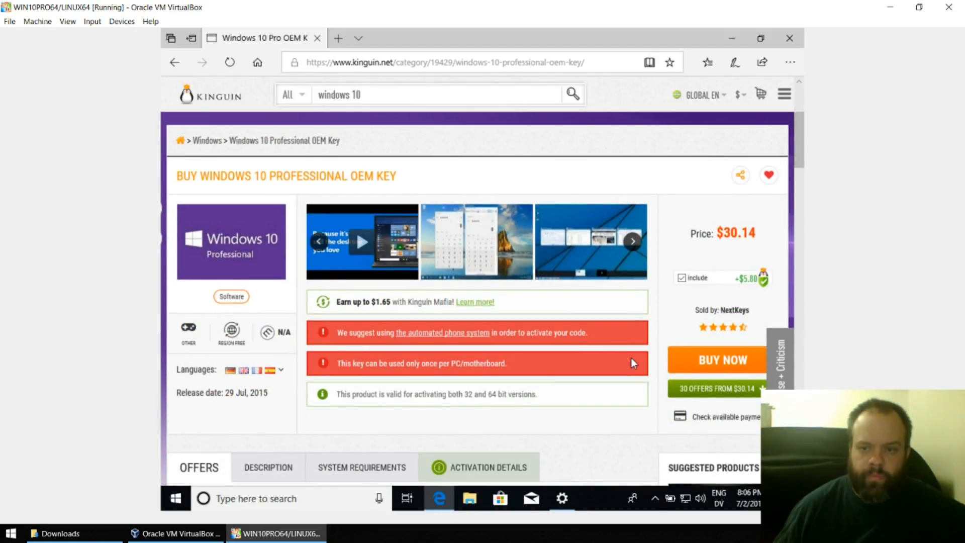
mouse_move(685, 281)
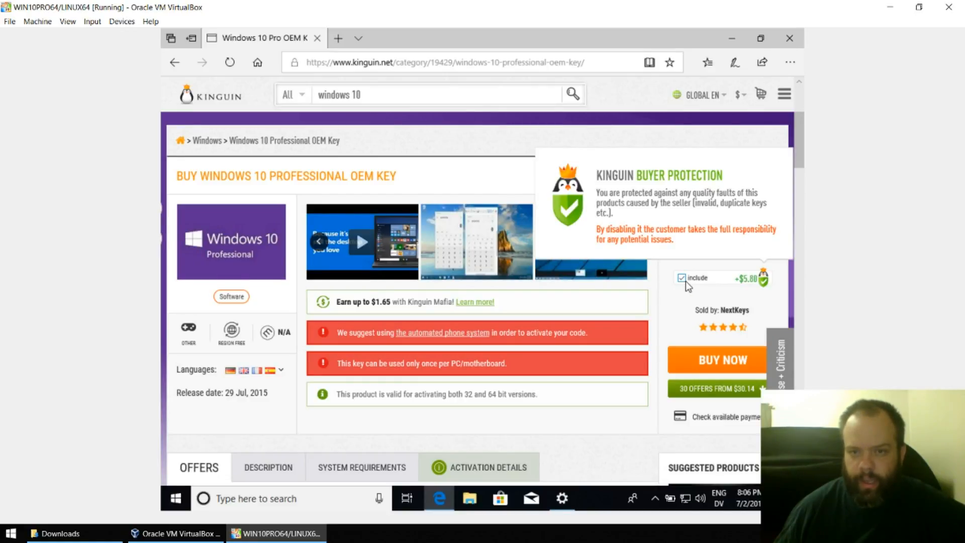
scroll(678, 291, "up", 4)
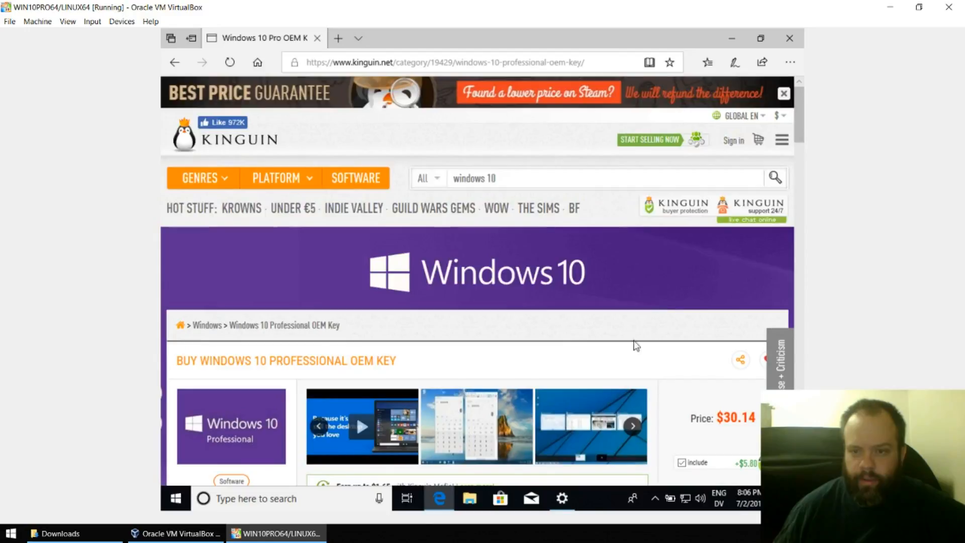
scroll(635, 345, "down", 1)
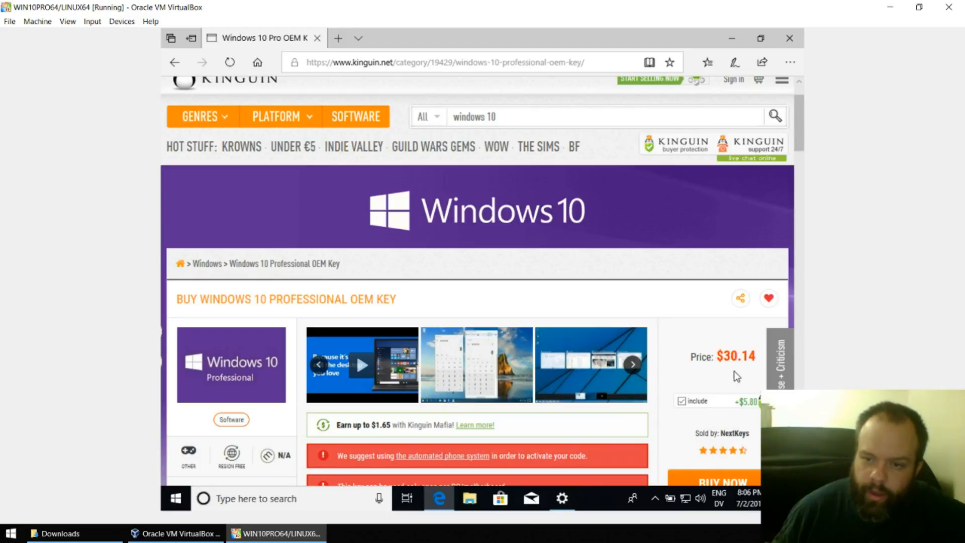
scroll(702, 370, "down", 1)
scroll(698, 366, "down", 1)
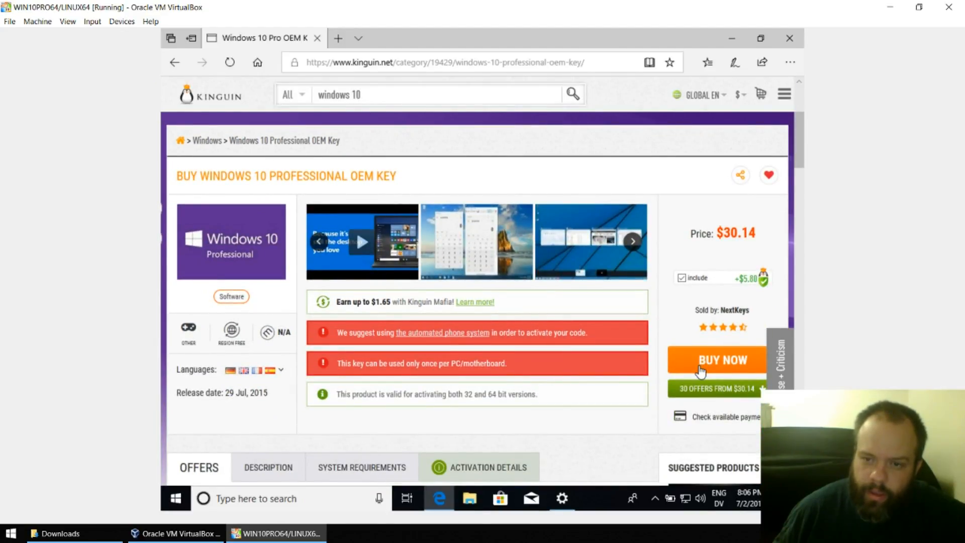
- Buy the Windows 10 Professional OEM Key, bringing the cart total to $35.94
left_click(701, 371)
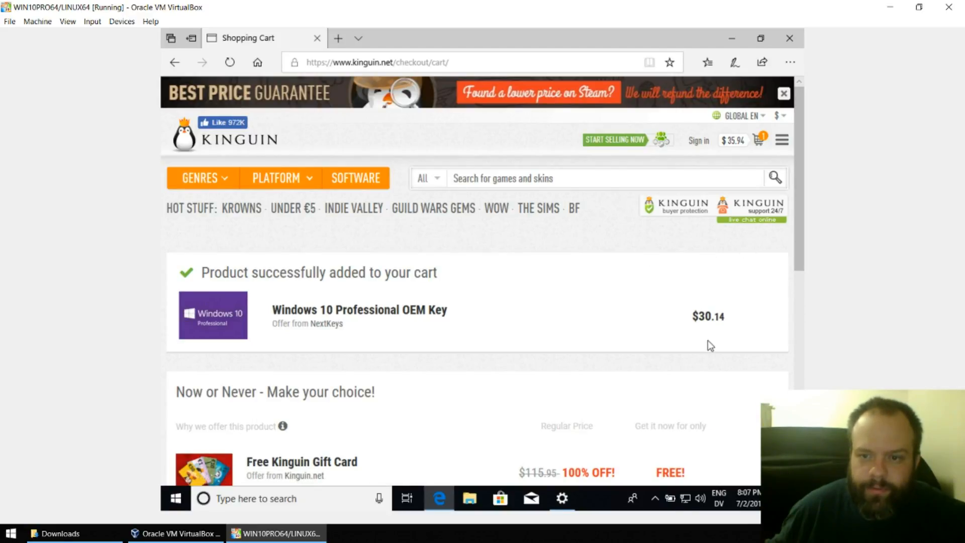
scroll(706, 344, "down", 3)
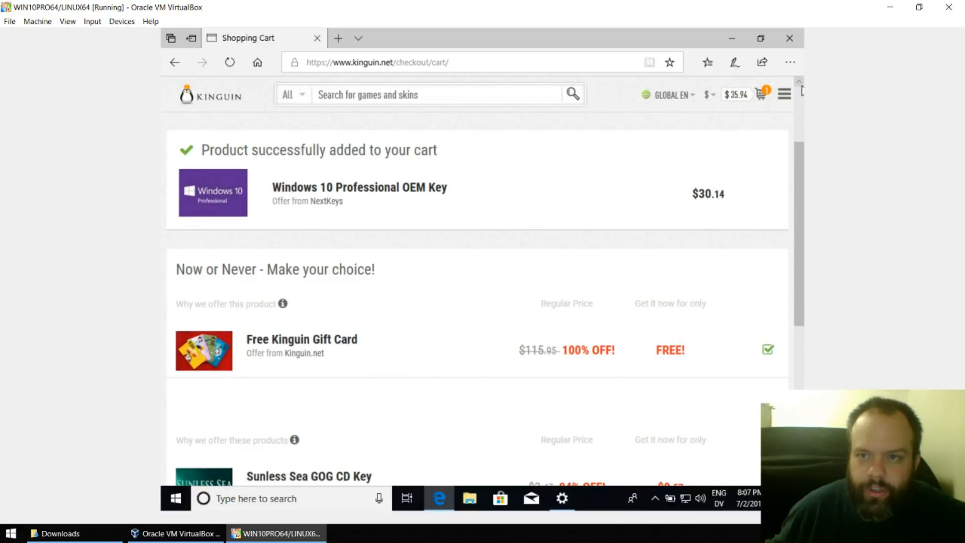
- Minimize Edge and open the guest's Change product key box via This PC Properties > Activate Windows
left_click(740, 39)
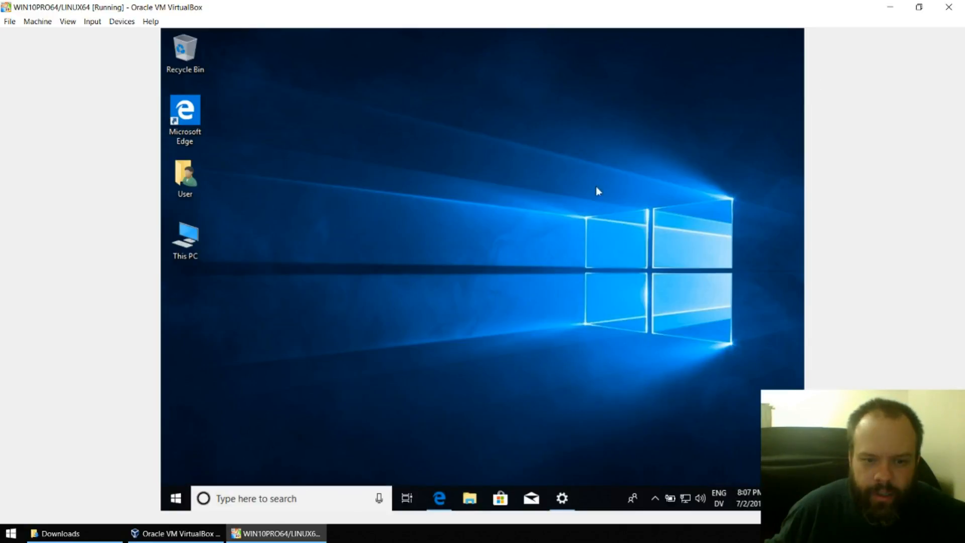
right_click(191, 245)
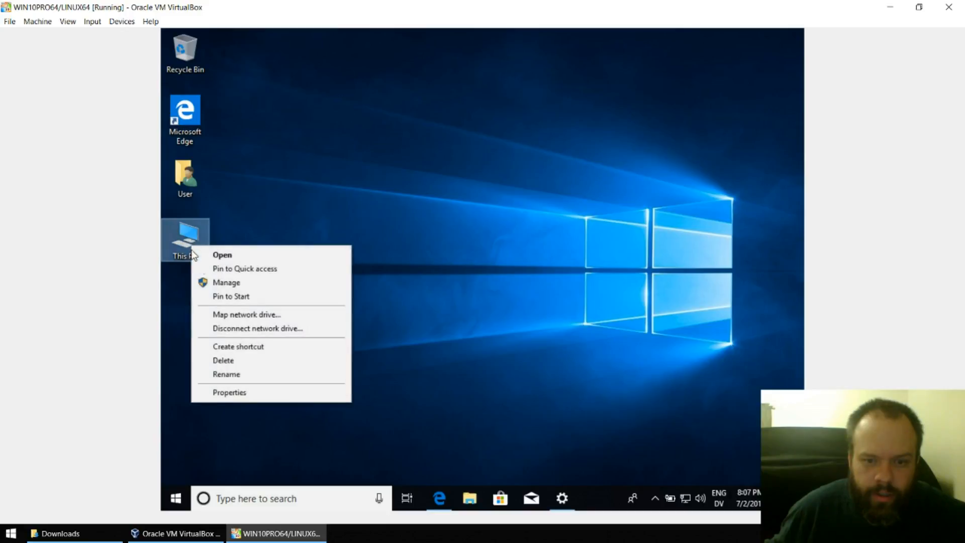
left_click(229, 392)
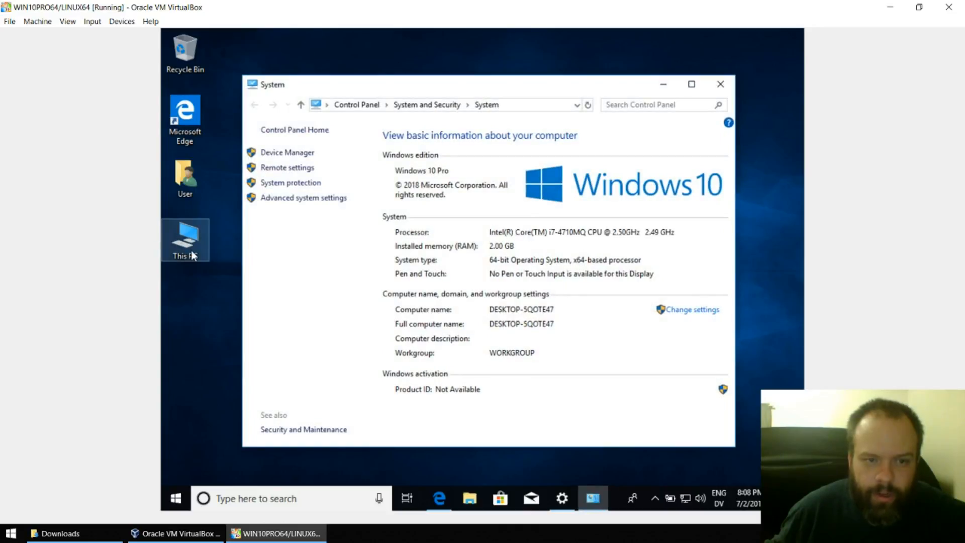
right_click(193, 245)
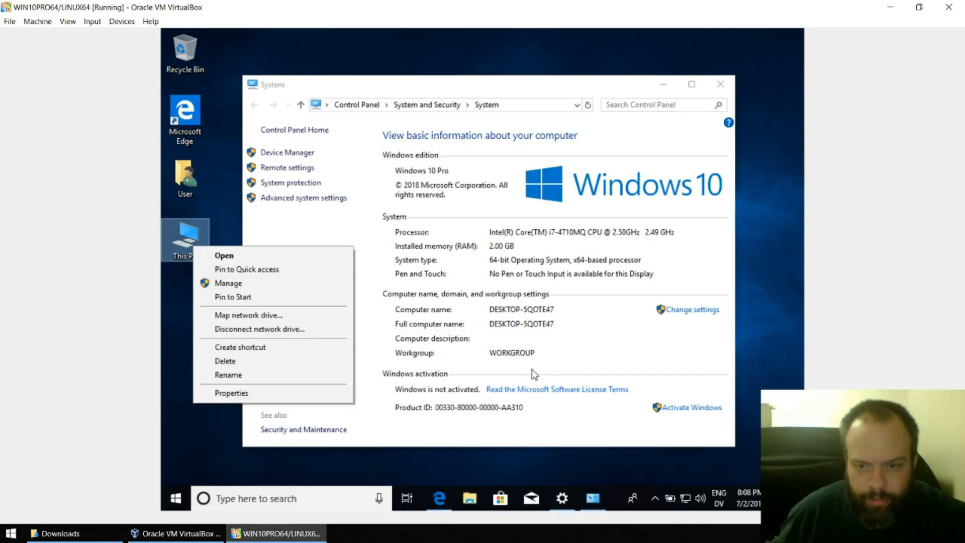
left_click(703, 409)
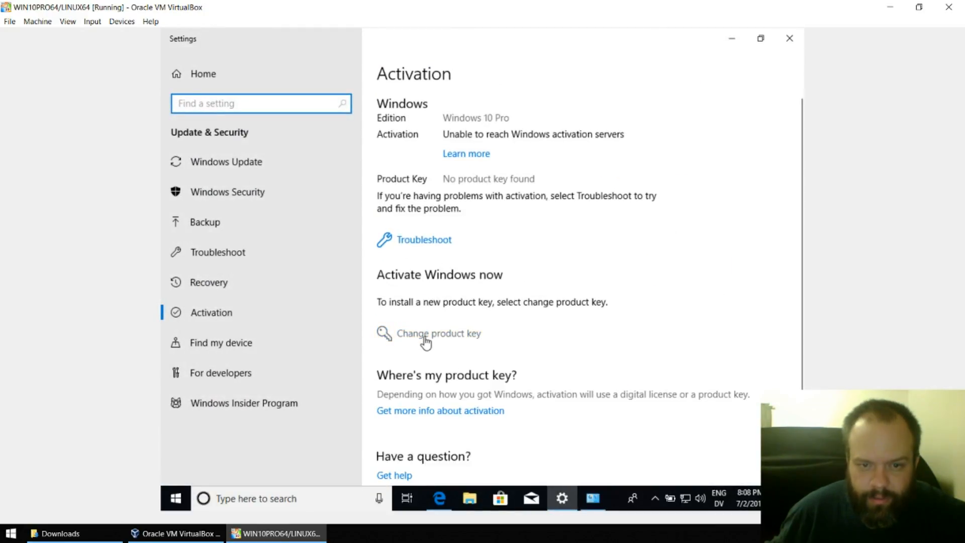
left_click(425, 337)
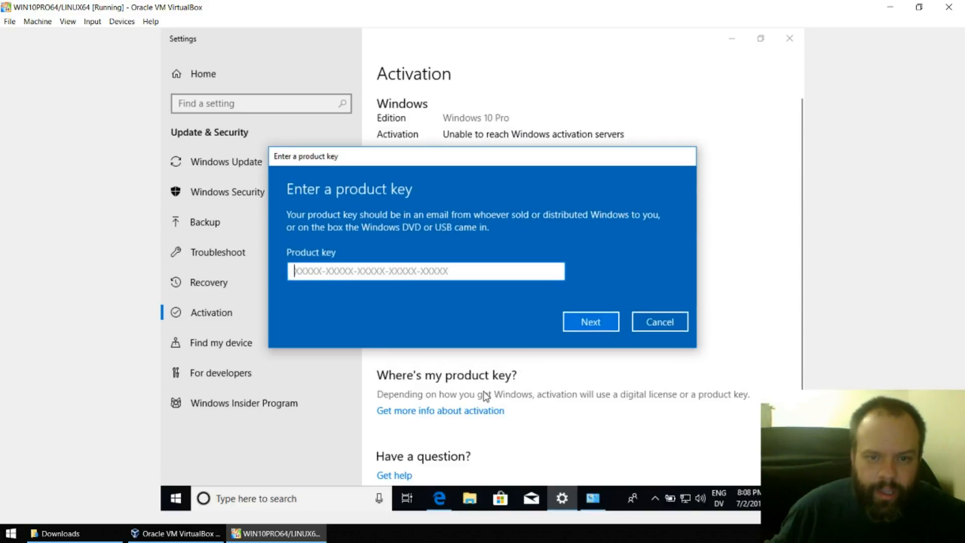